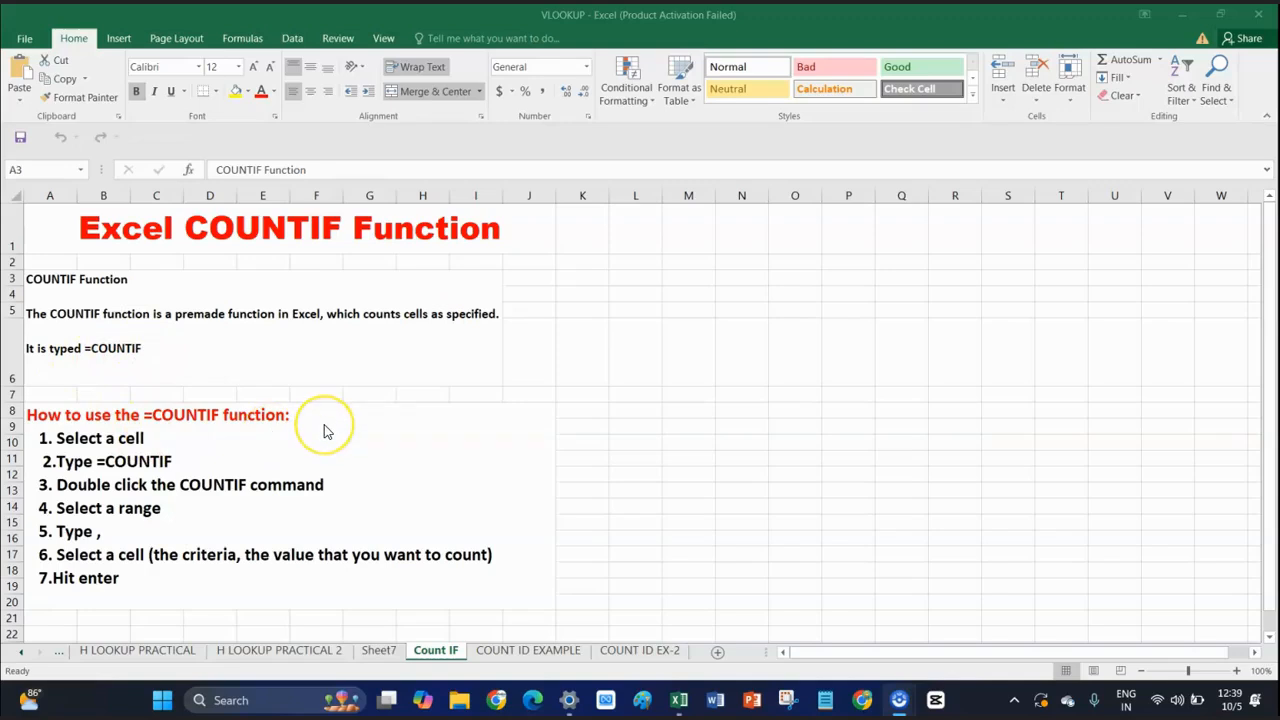
Step: Enlarge the Count IF sheet to 150% and read the instructions for using the =COUNTIF function
left_click(1240, 672)
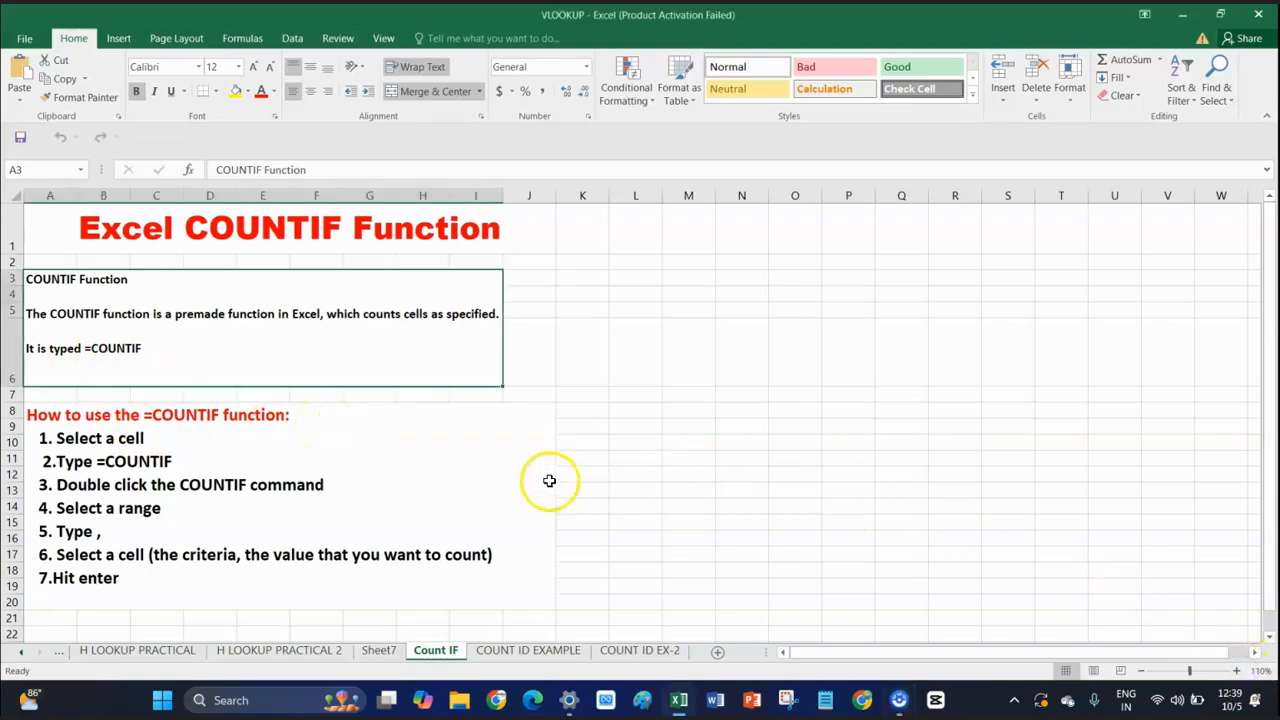
left_click(494, 458)
left_click(1237, 673)
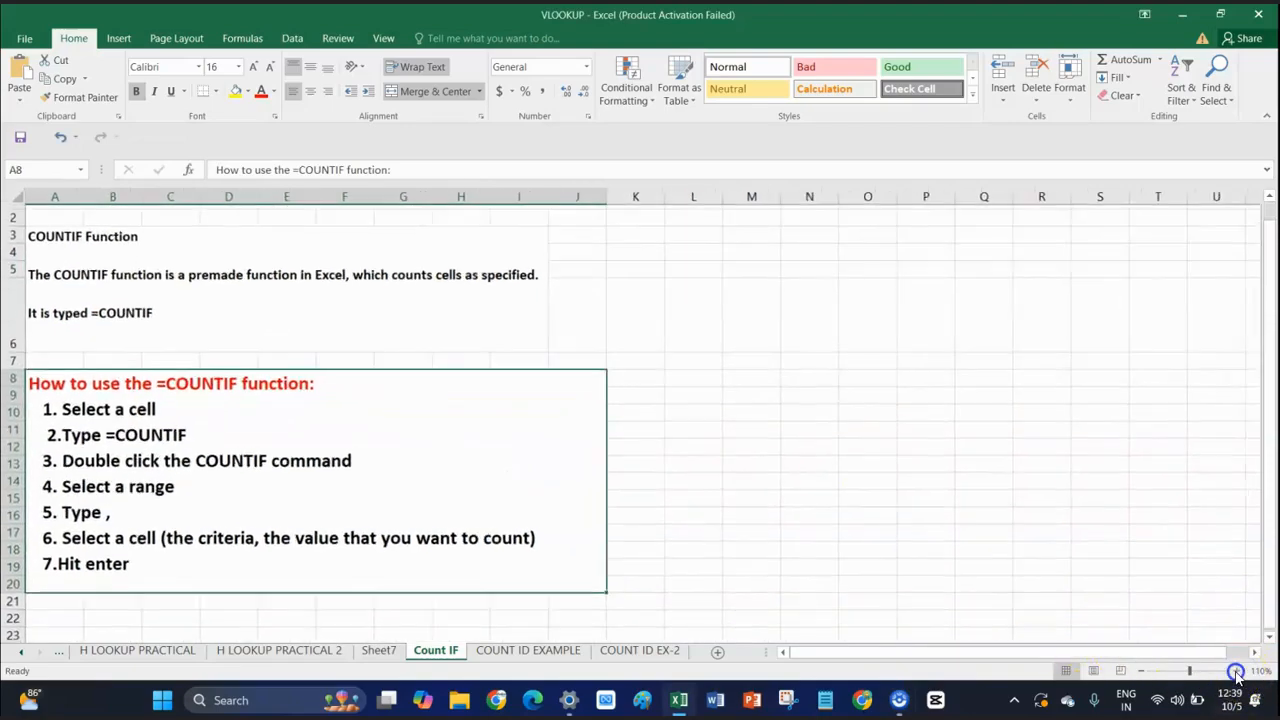
left_click(1237, 673)
left_click(1237, 673)
left_click(1237, 673)
left_click(1237, 673)
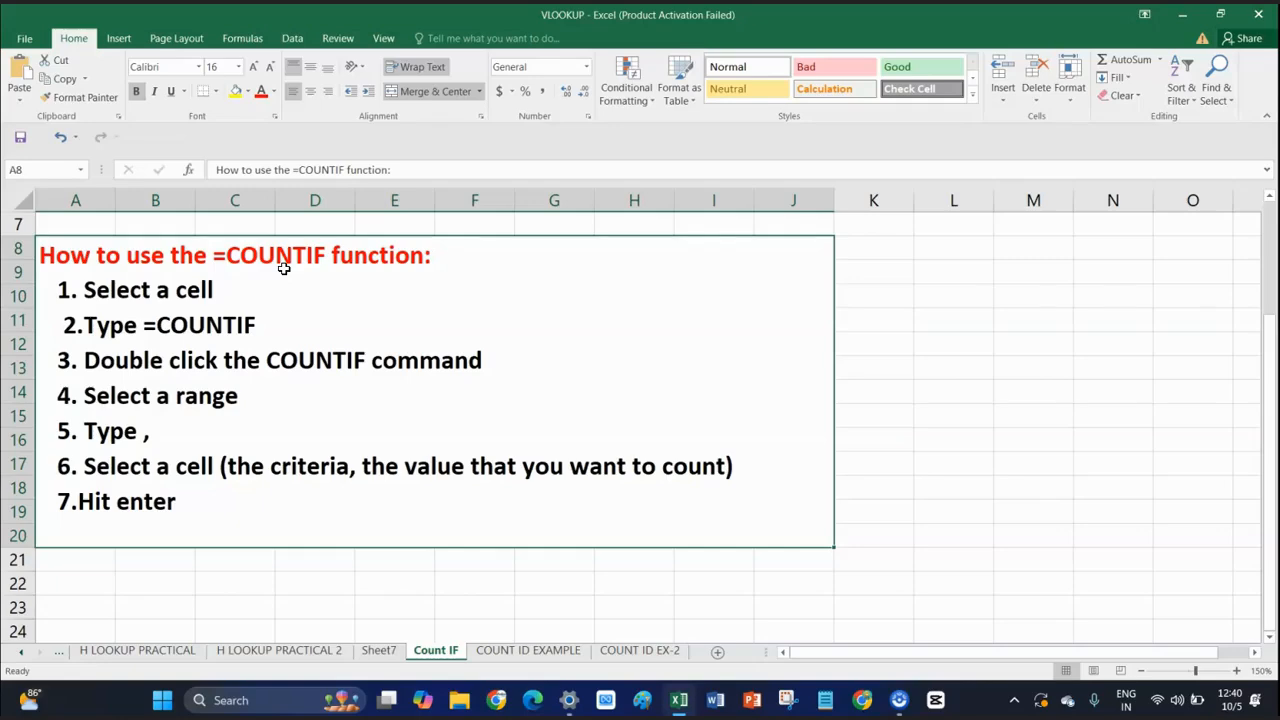
Step: Switch to the COUNT ID EXAMPLE sheet and set its zoom to 150%
left_click(510, 652)
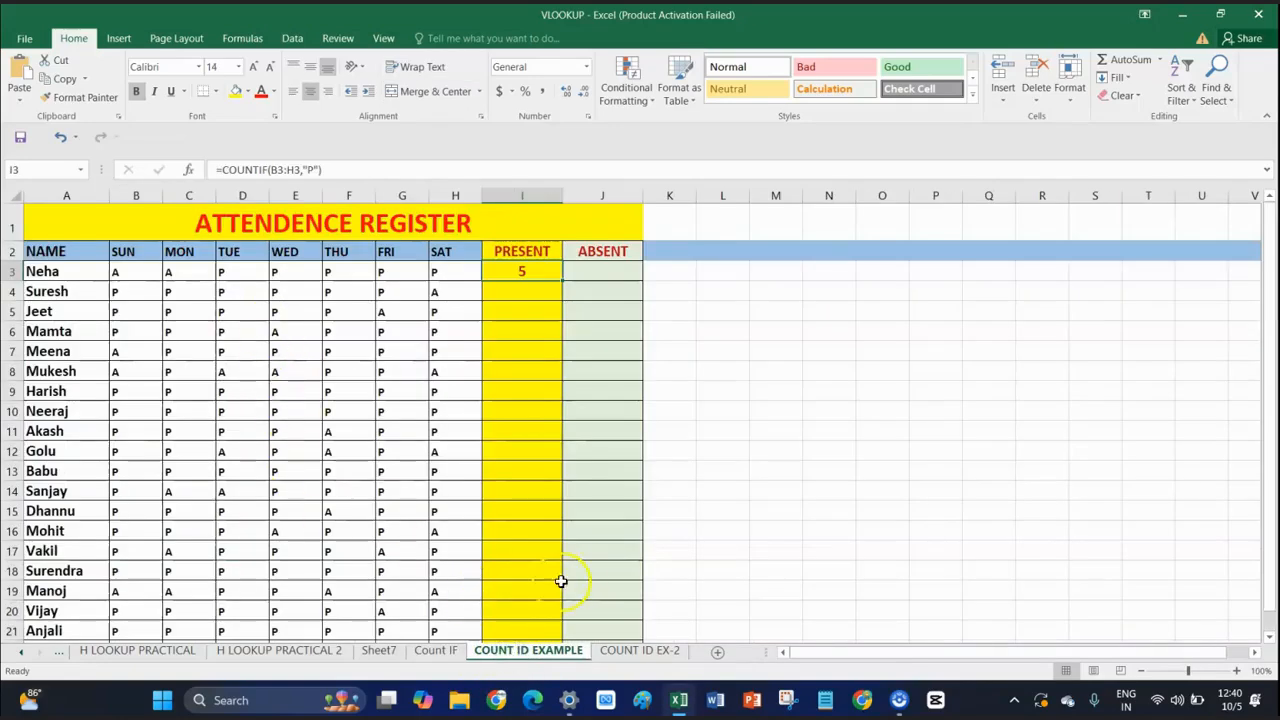
left_click(1236, 671)
left_click(1236, 671)
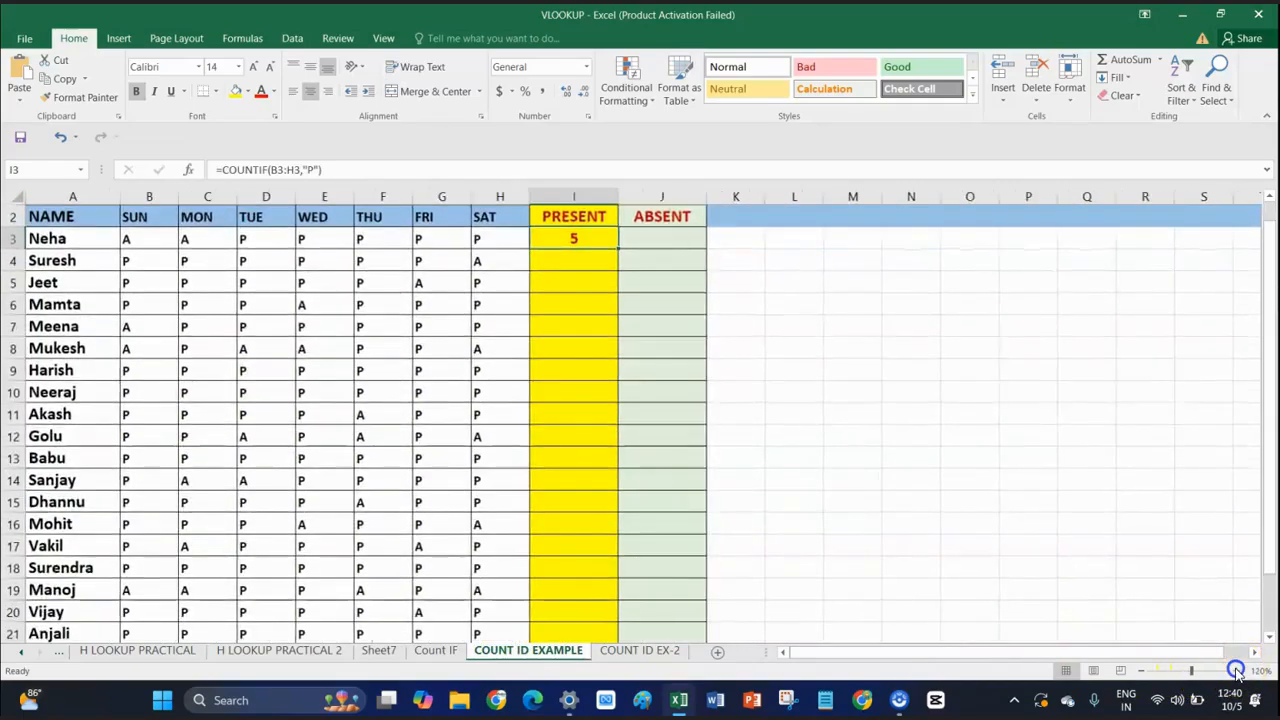
left_click(1236, 671)
left_click(1236, 671)
left_click(1236, 671)
scroll(851, 486, "up", 1)
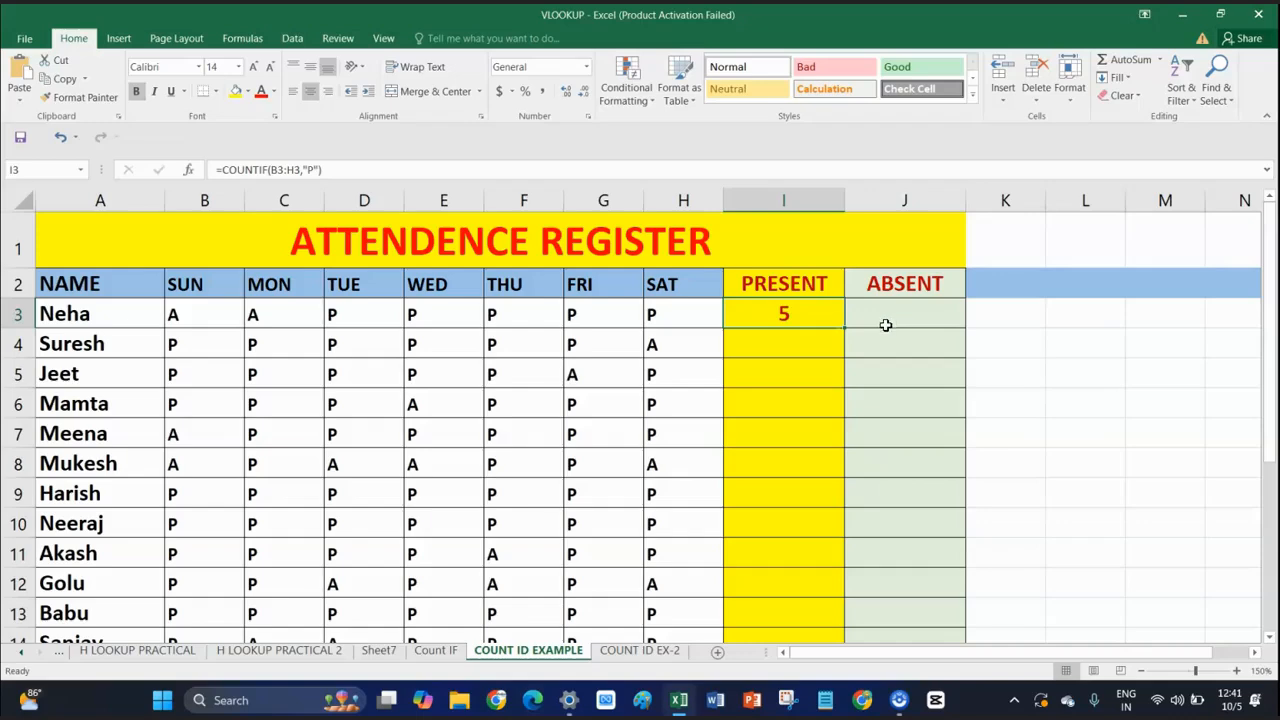
Step: Enter =COUNTIF(B4:H4,"P") in cell I4 to count the days present in row 4
left_click(783, 346)
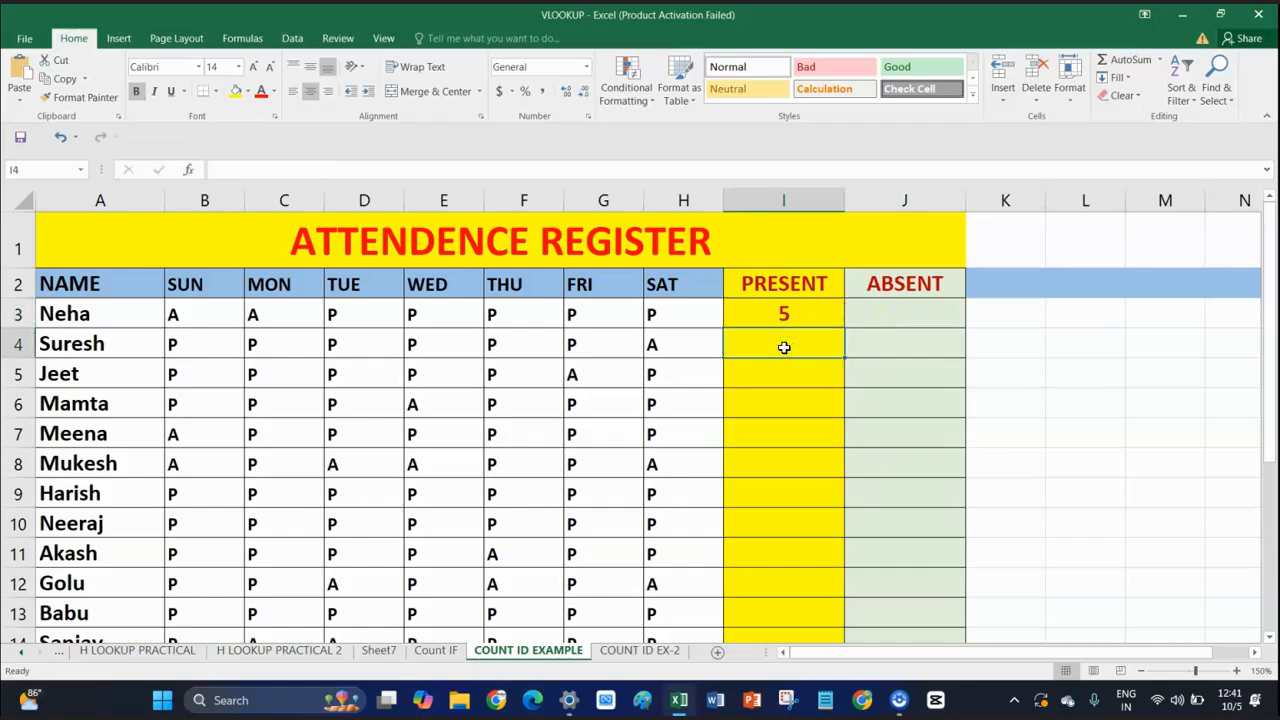
type("=COUNTIF(B4:H4")
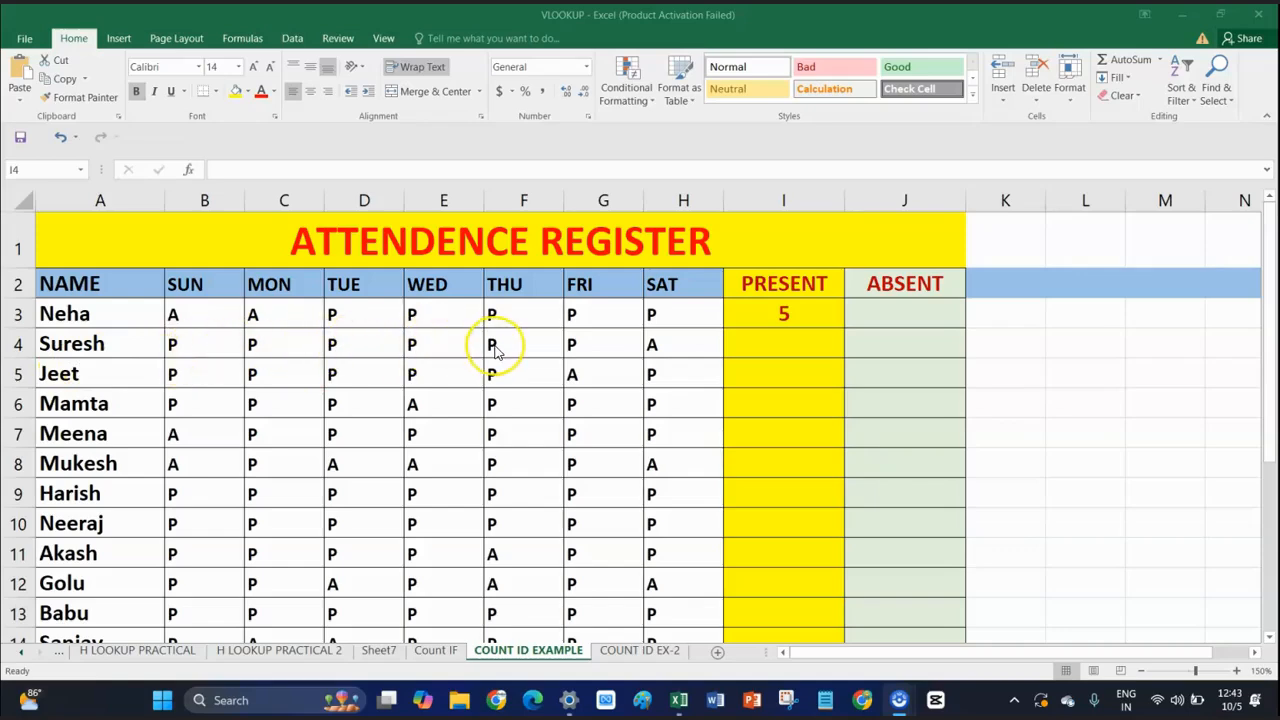
double_click(772, 350)
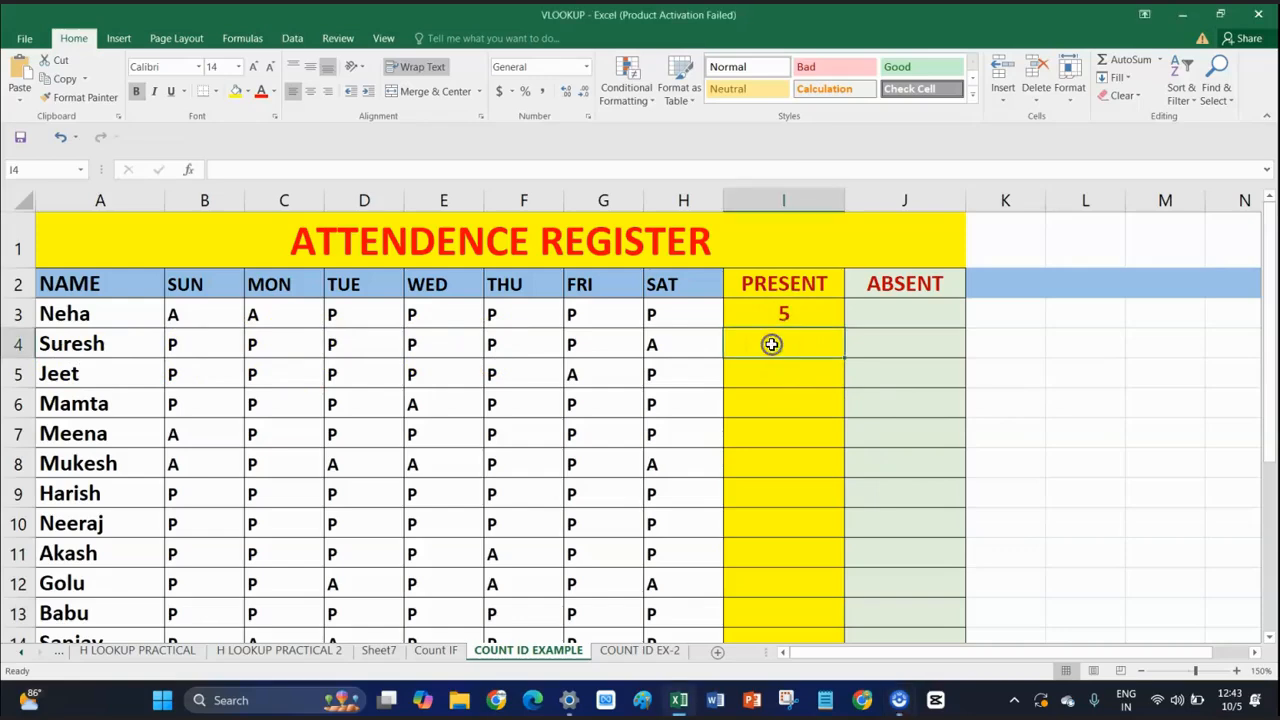
type("=")
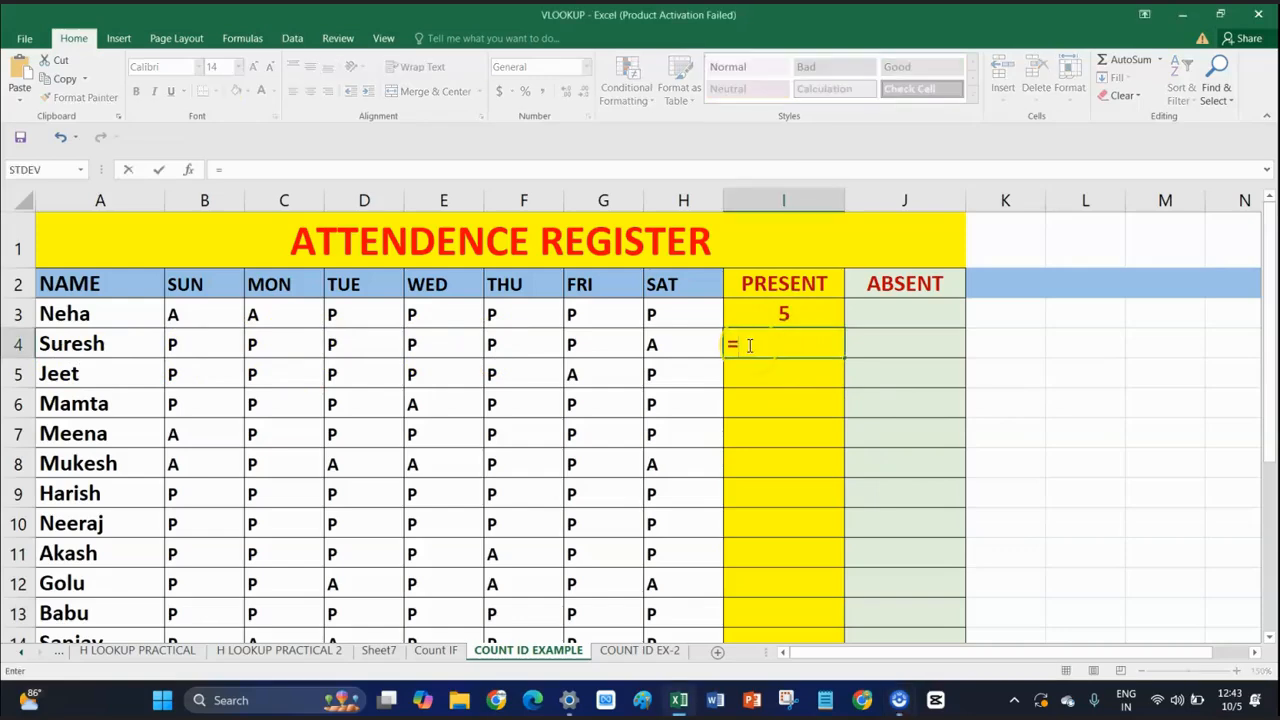
type("COUNT")
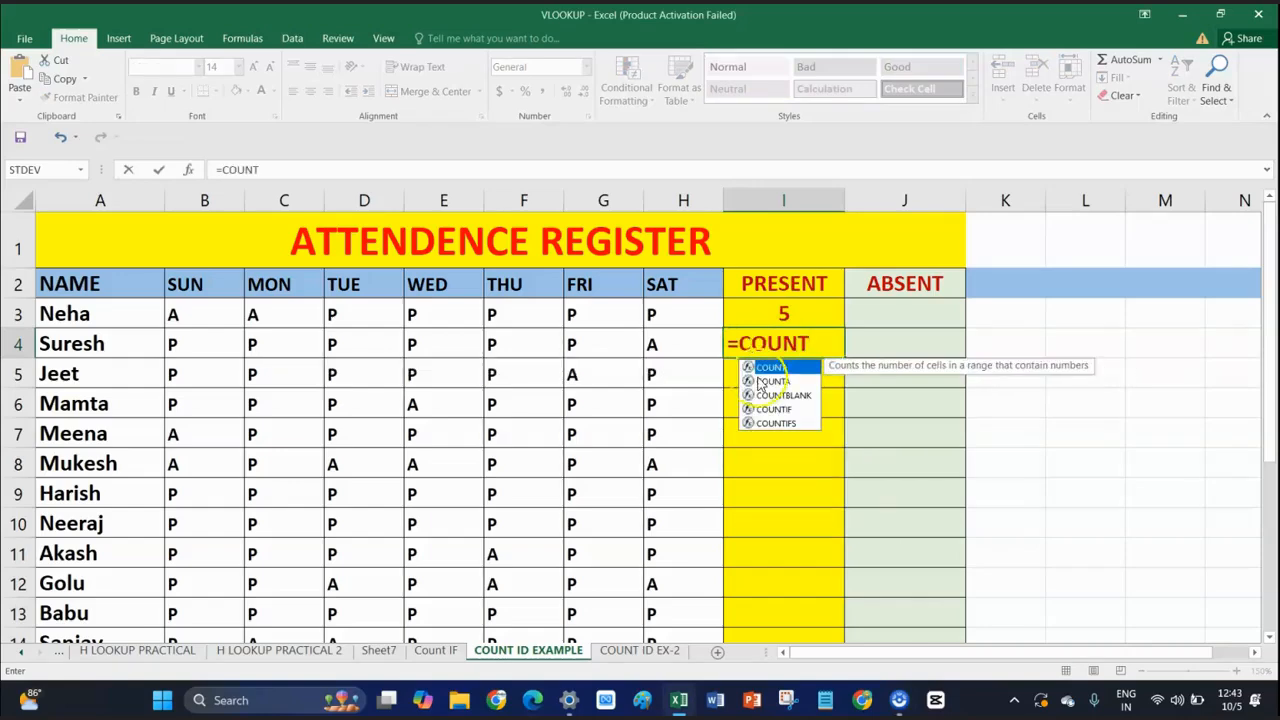
double_click(790, 410)
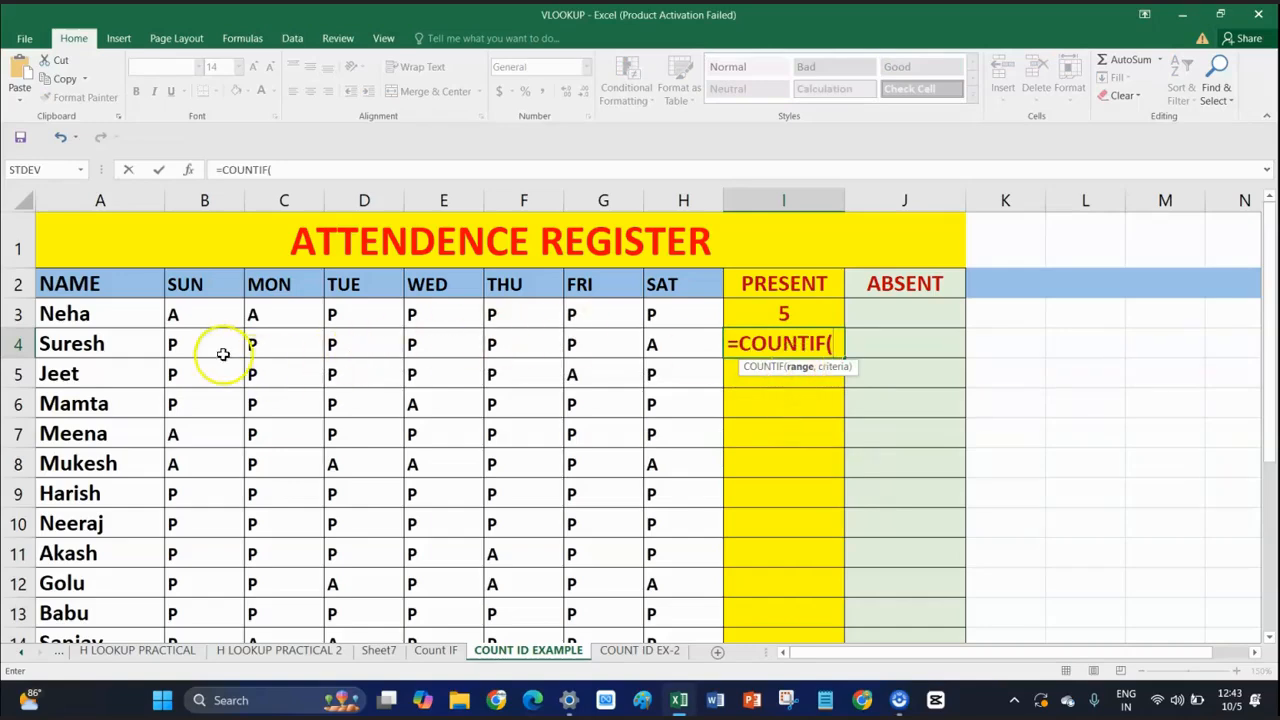
left_click(180, 345)
left_click_drag(180, 345, 660, 344)
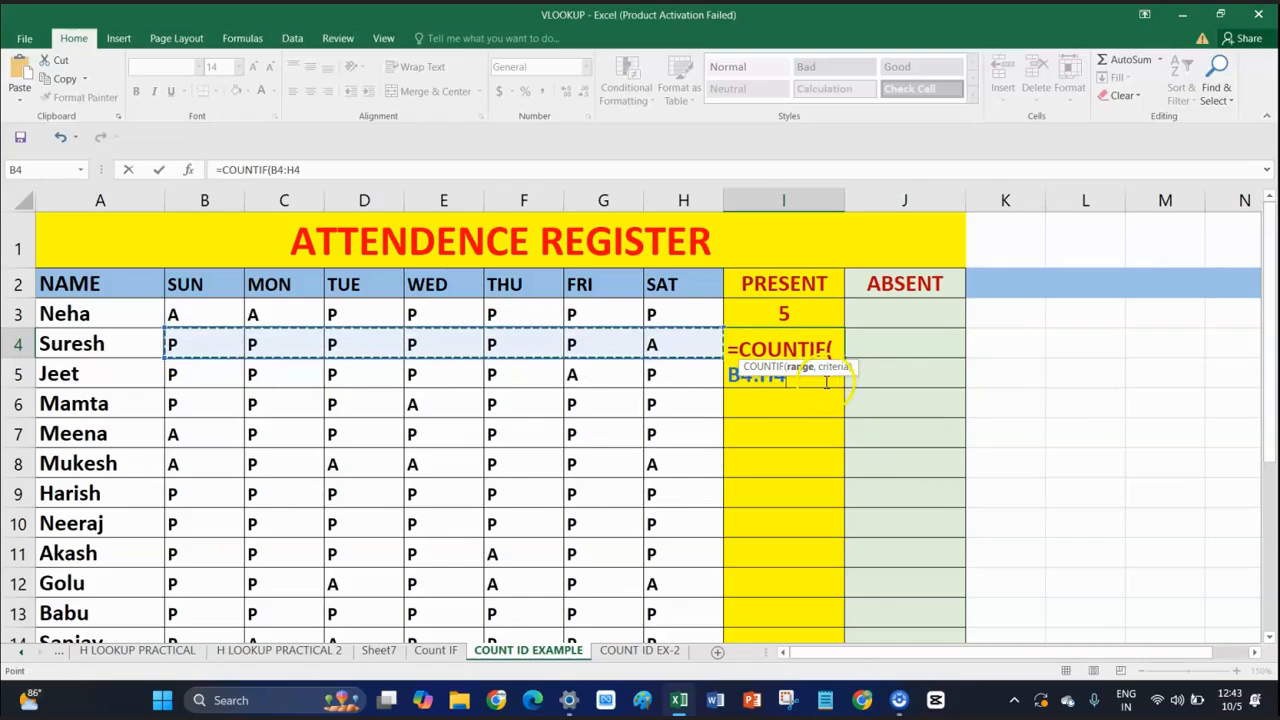
type(",")
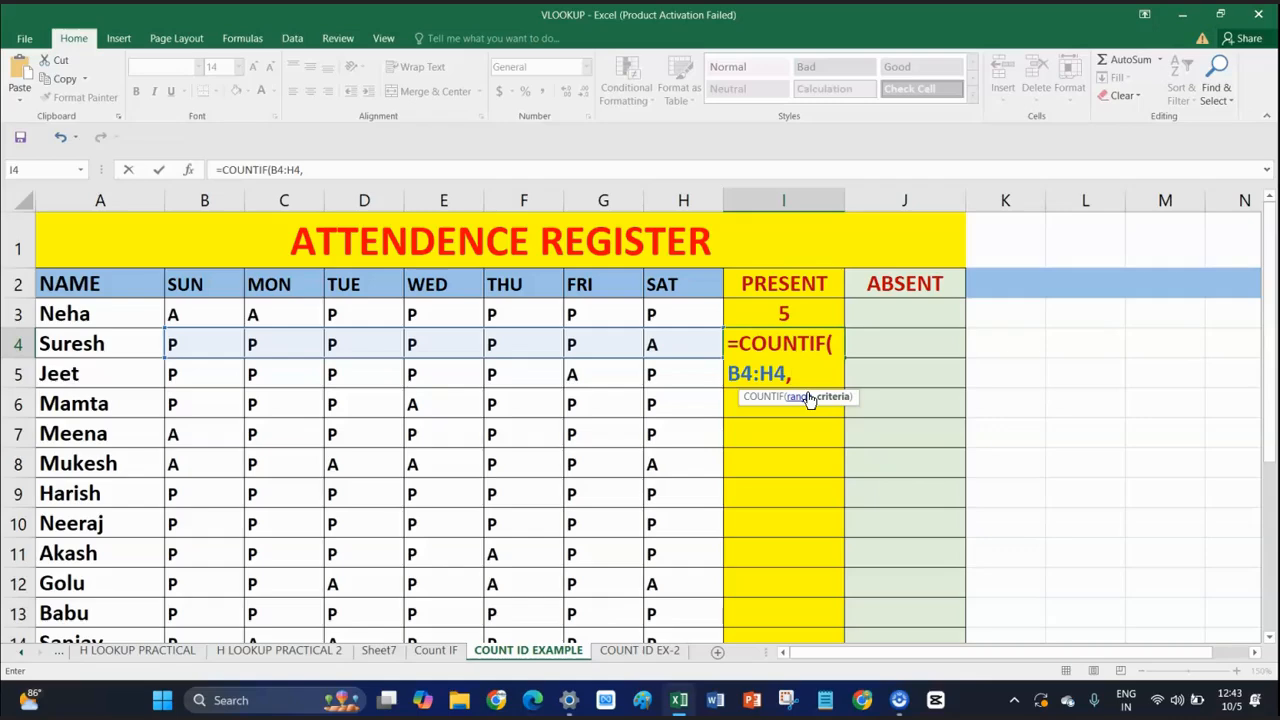
type("\"P\")")
key("Return")
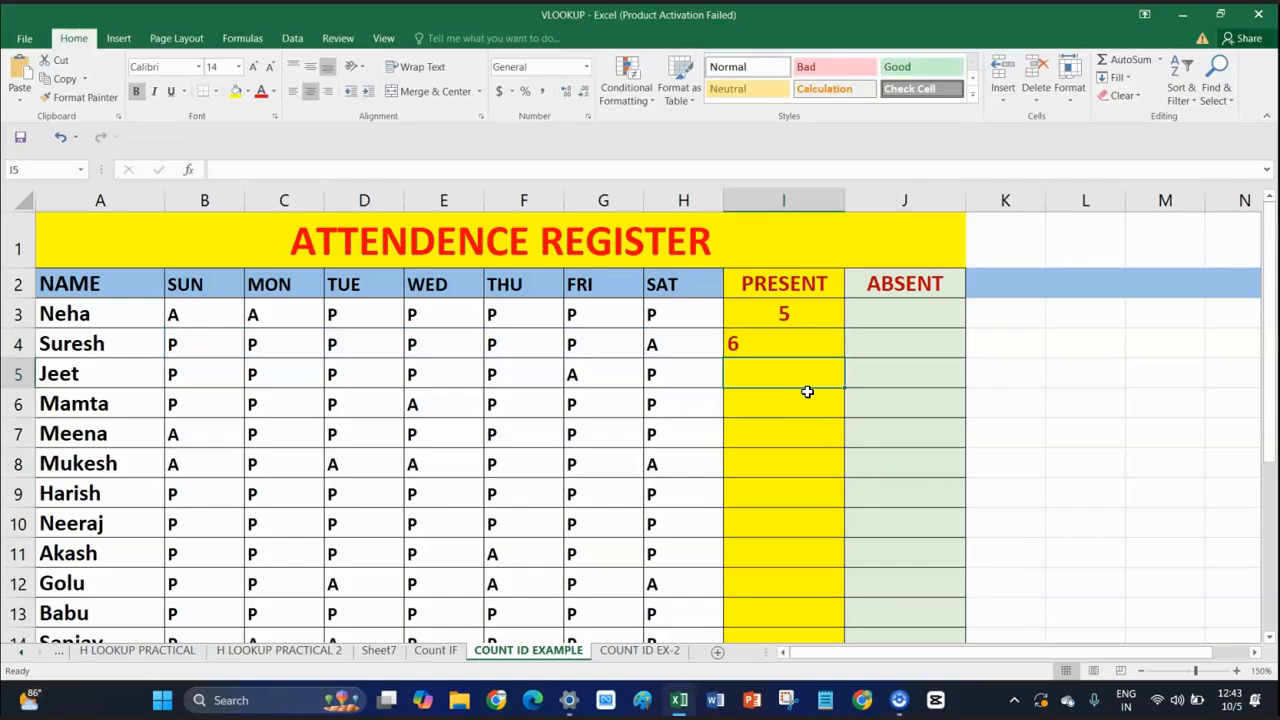
Step: Left-align the PRESENT count in cell I3 to match cell I4
left_click(775, 342)
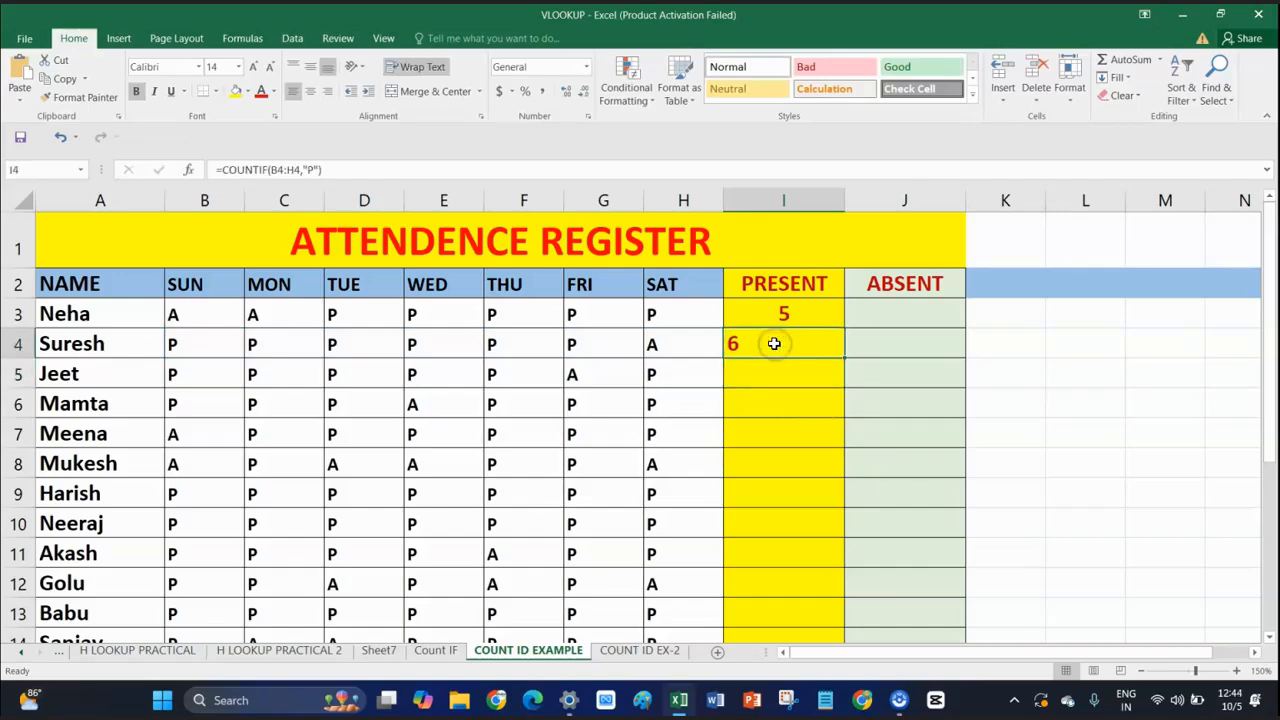
left_click(775, 321)
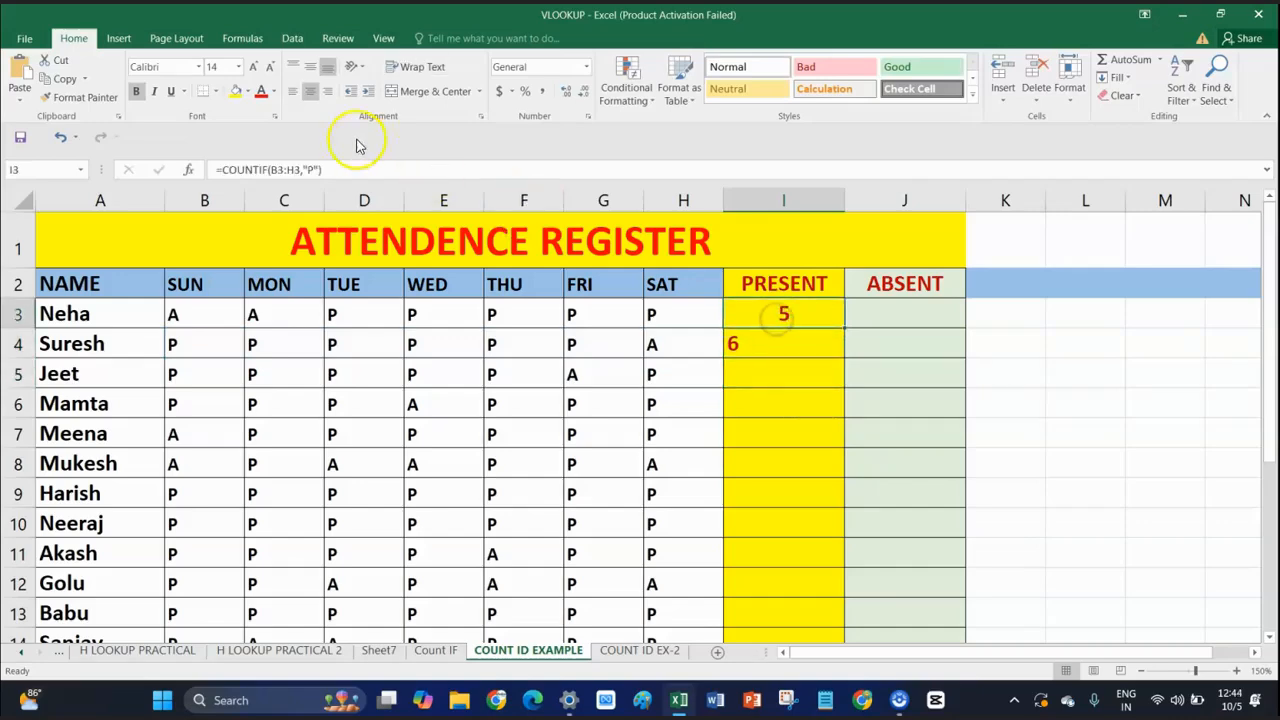
left_click(293, 91)
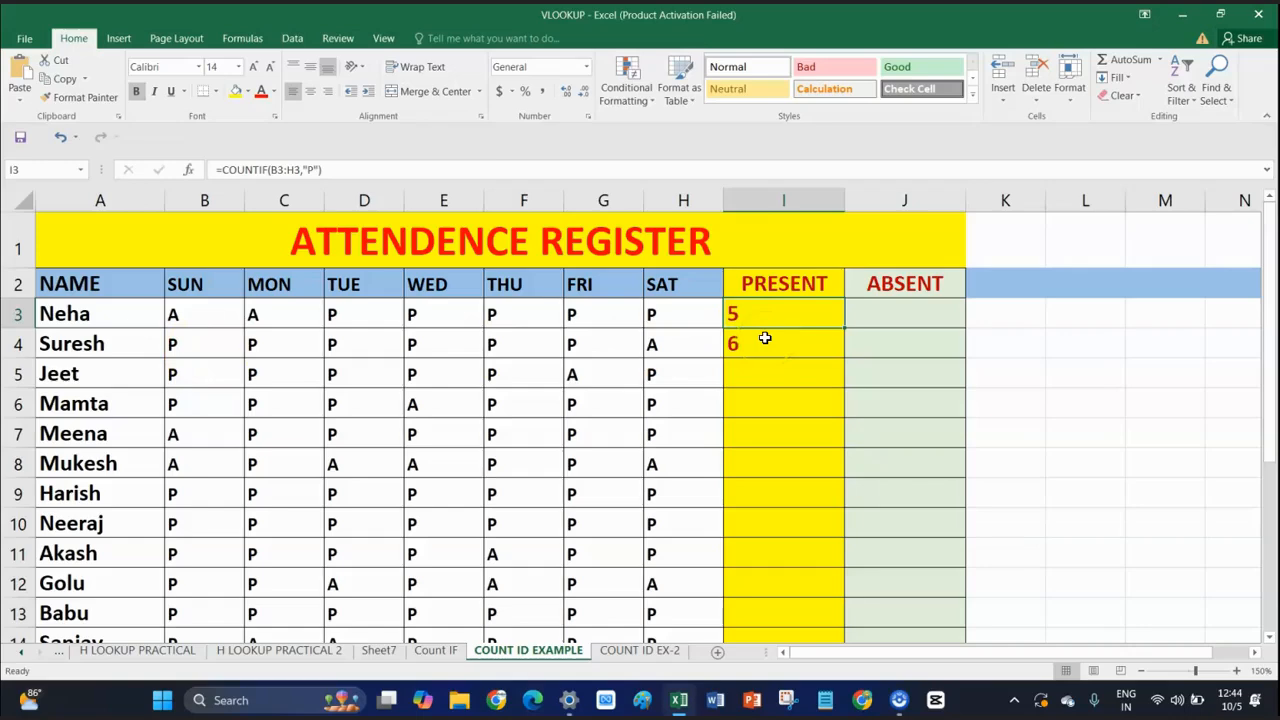
left_click(900, 346)
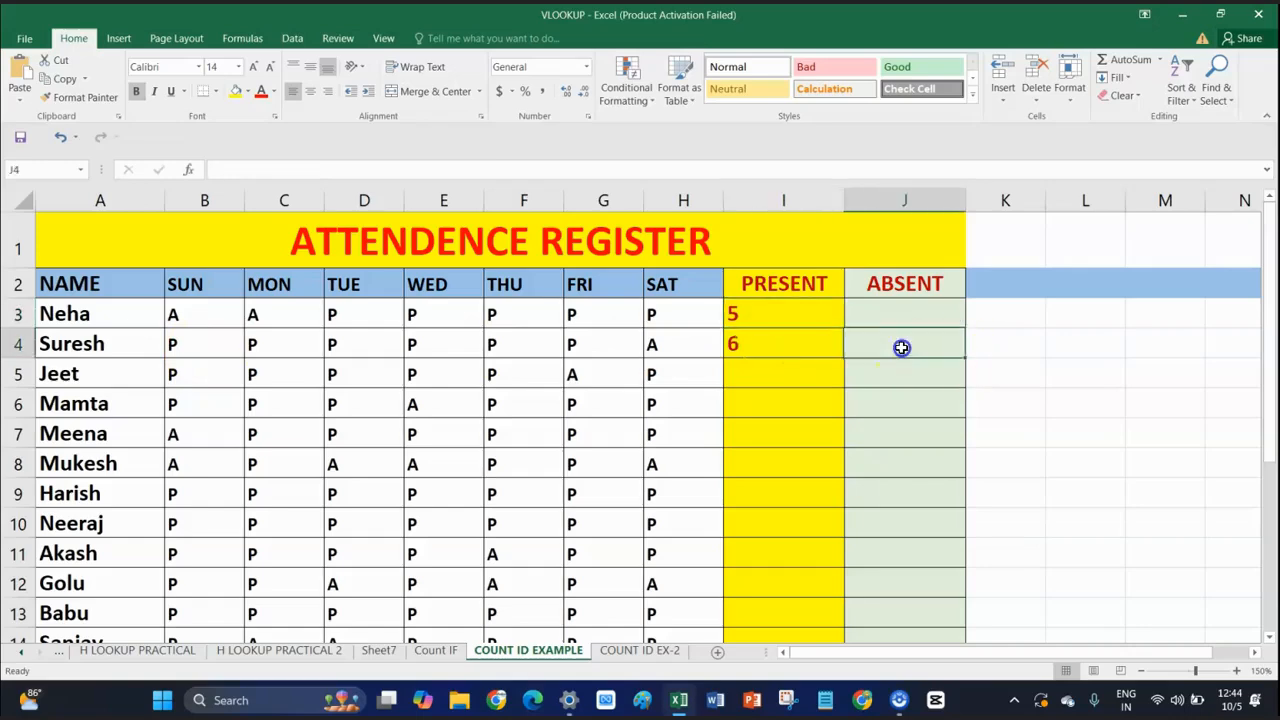
left_click(890, 320)
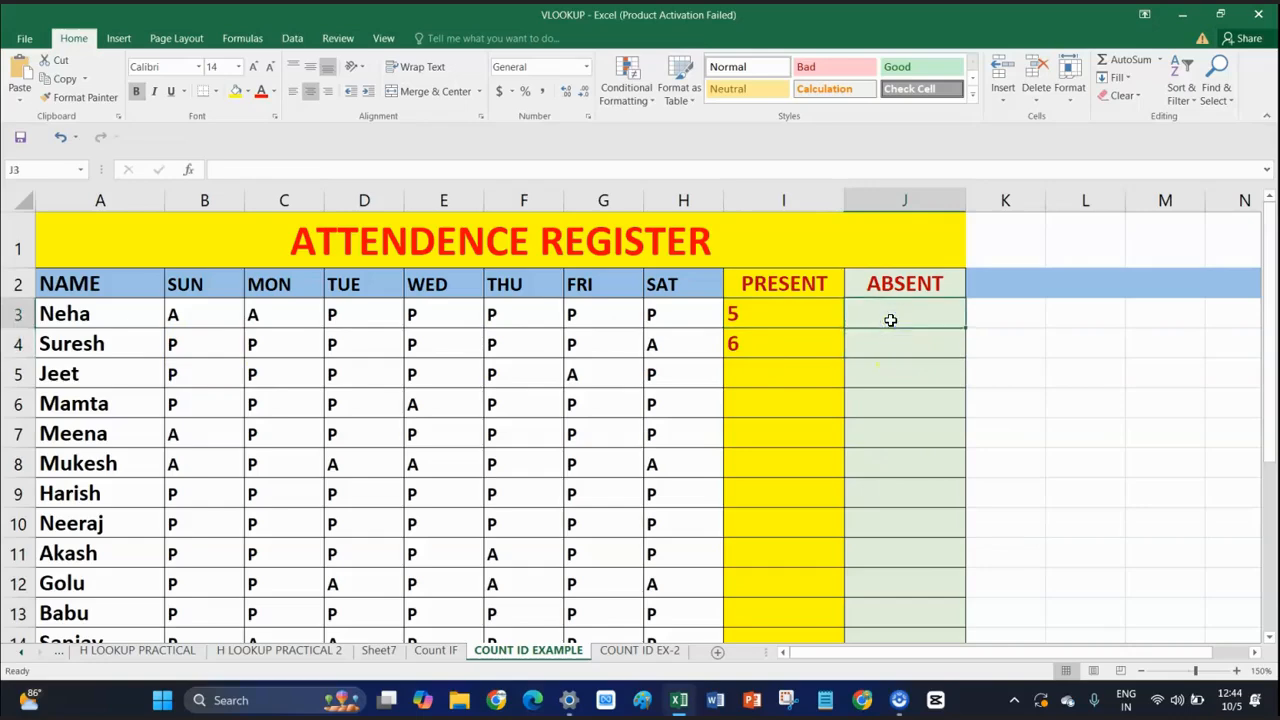
type("=")
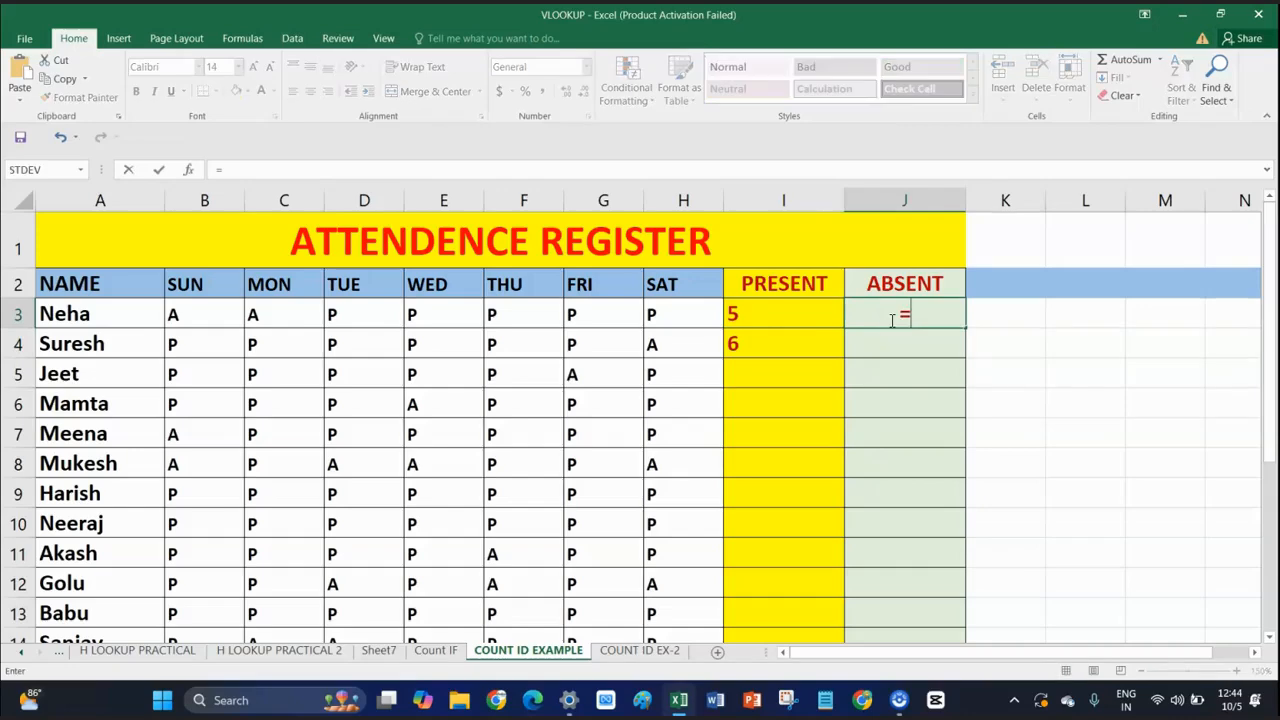
key("Escape")
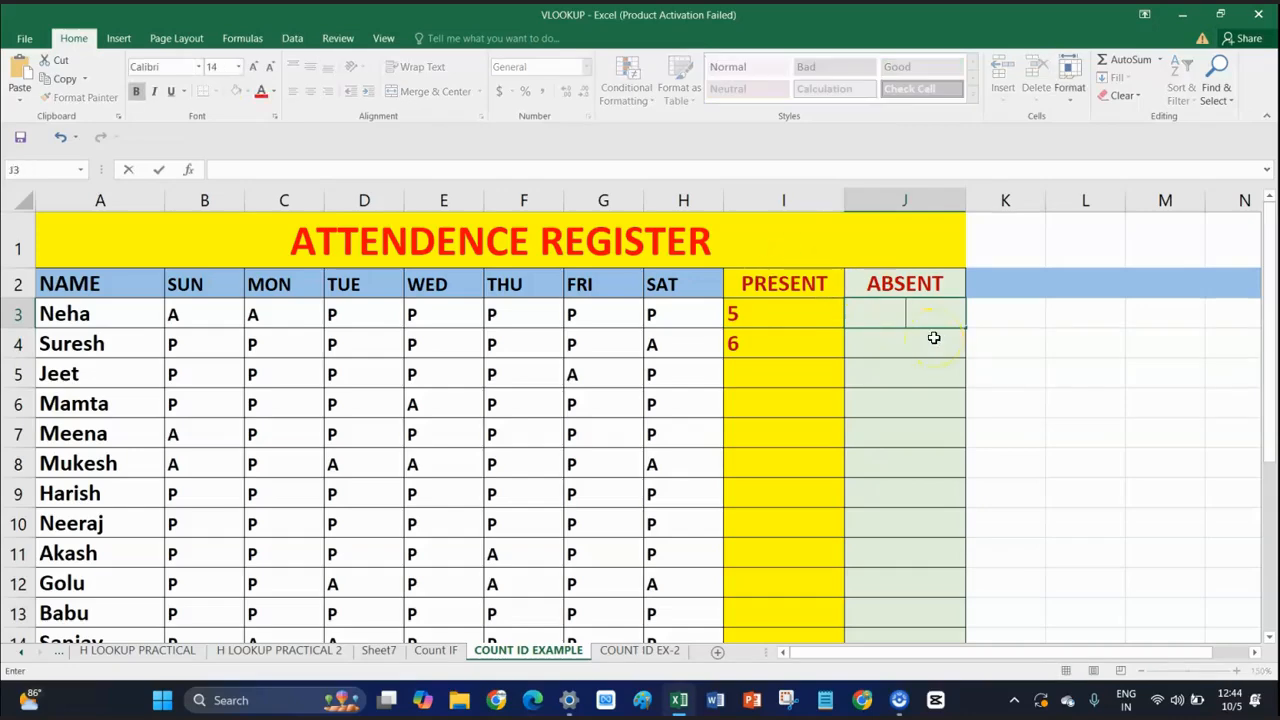
left_click(914, 385)
double_click(906, 316)
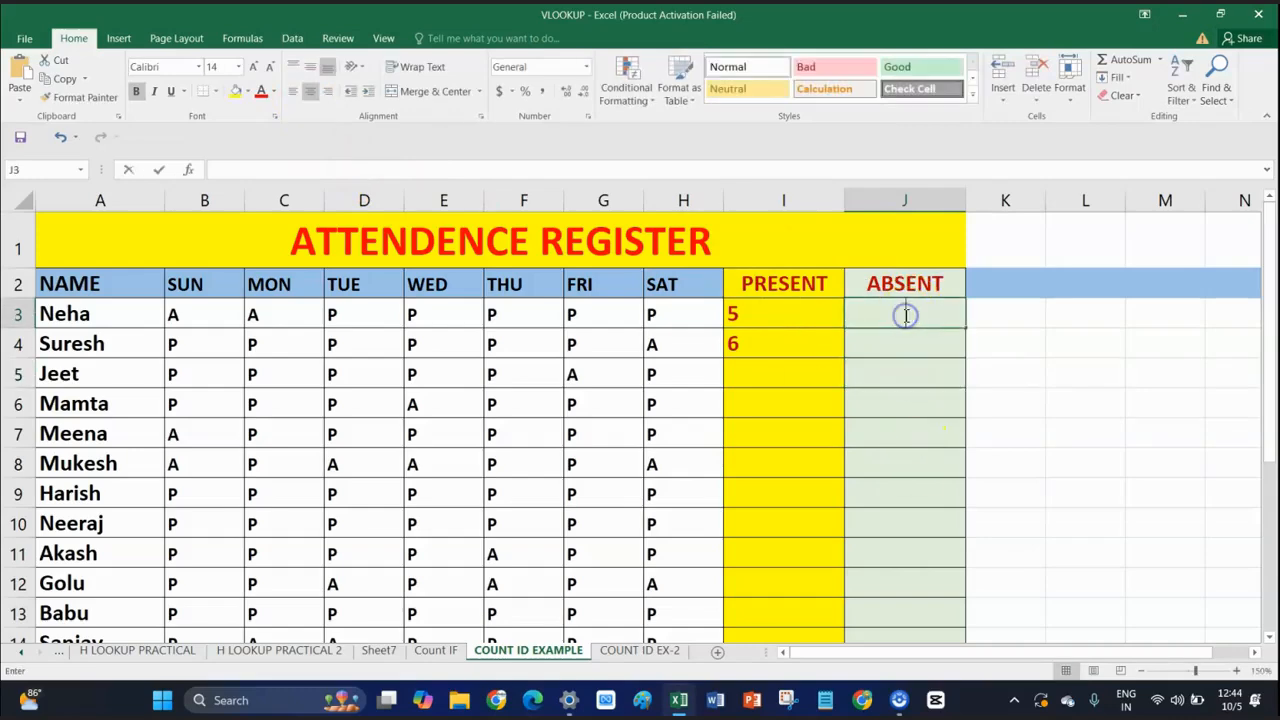
left_click(903, 374)
Step: Enter =COUNTIF(B3:H3,"A") in cell J3 to count the days absent in row 3
left_click(903, 300)
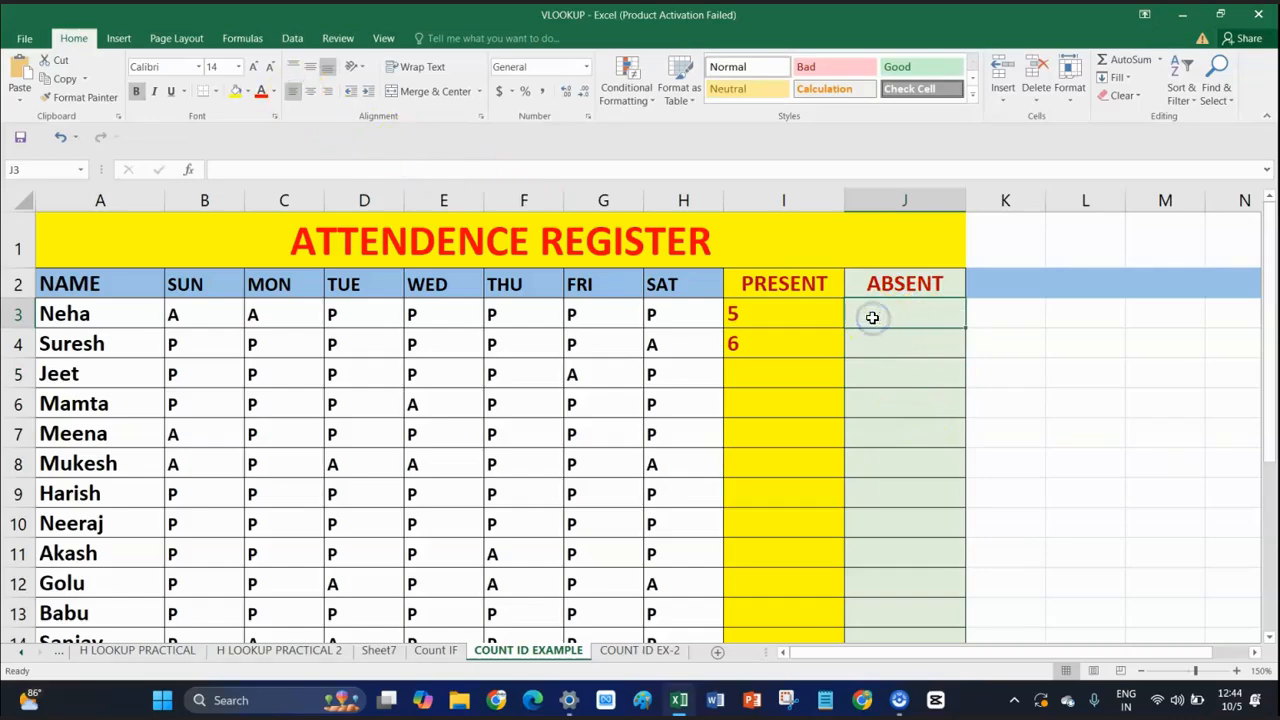
type("=COUNT")
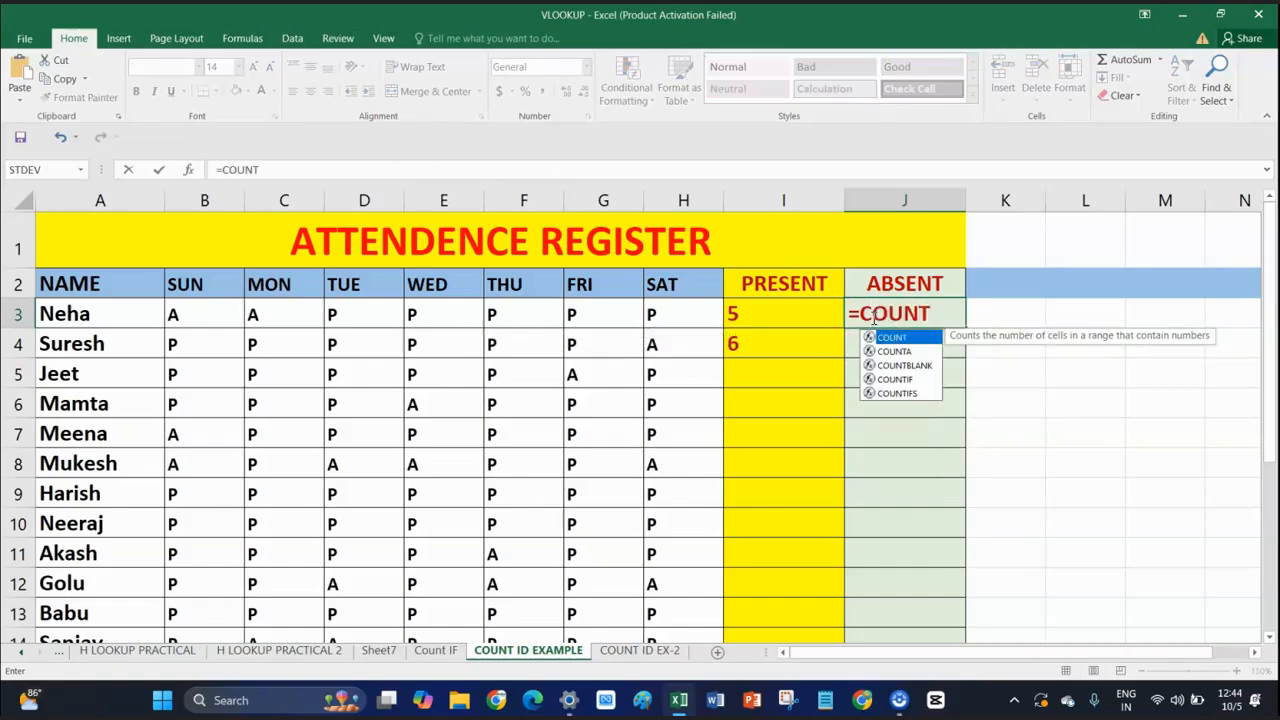
double_click(900, 380)
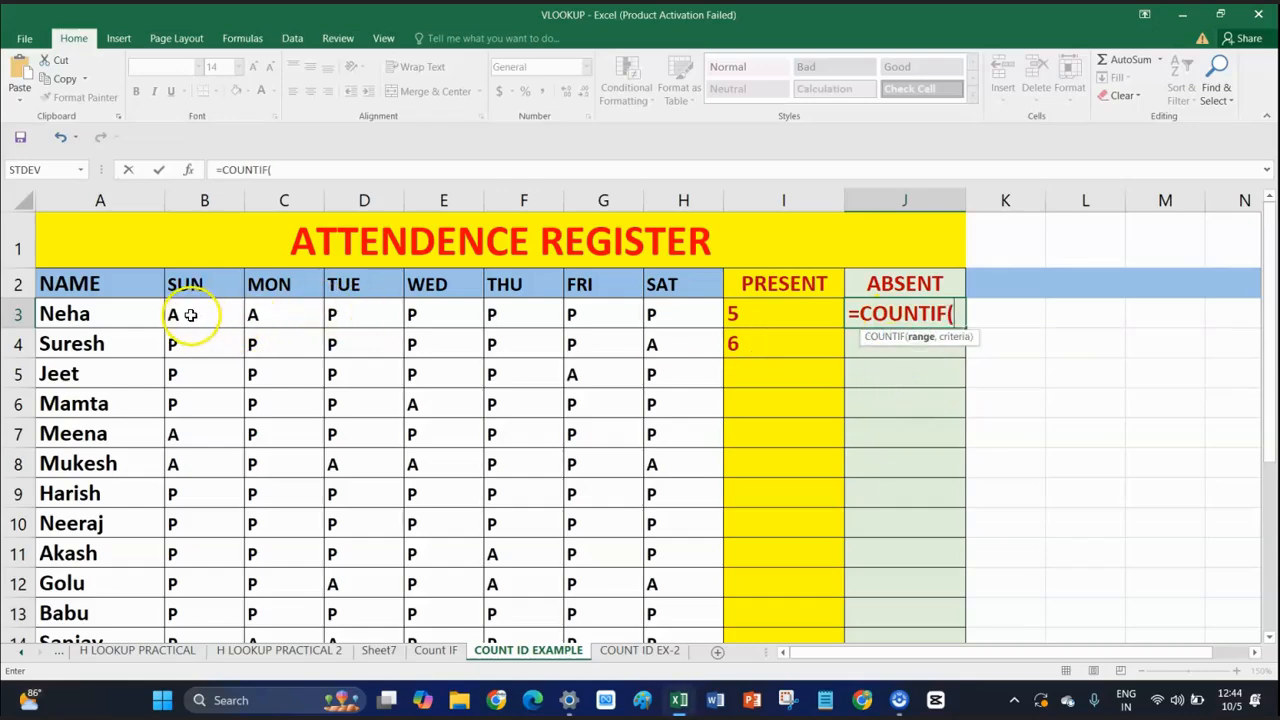
left_click_drag(190, 315, 655, 312)
type(",")
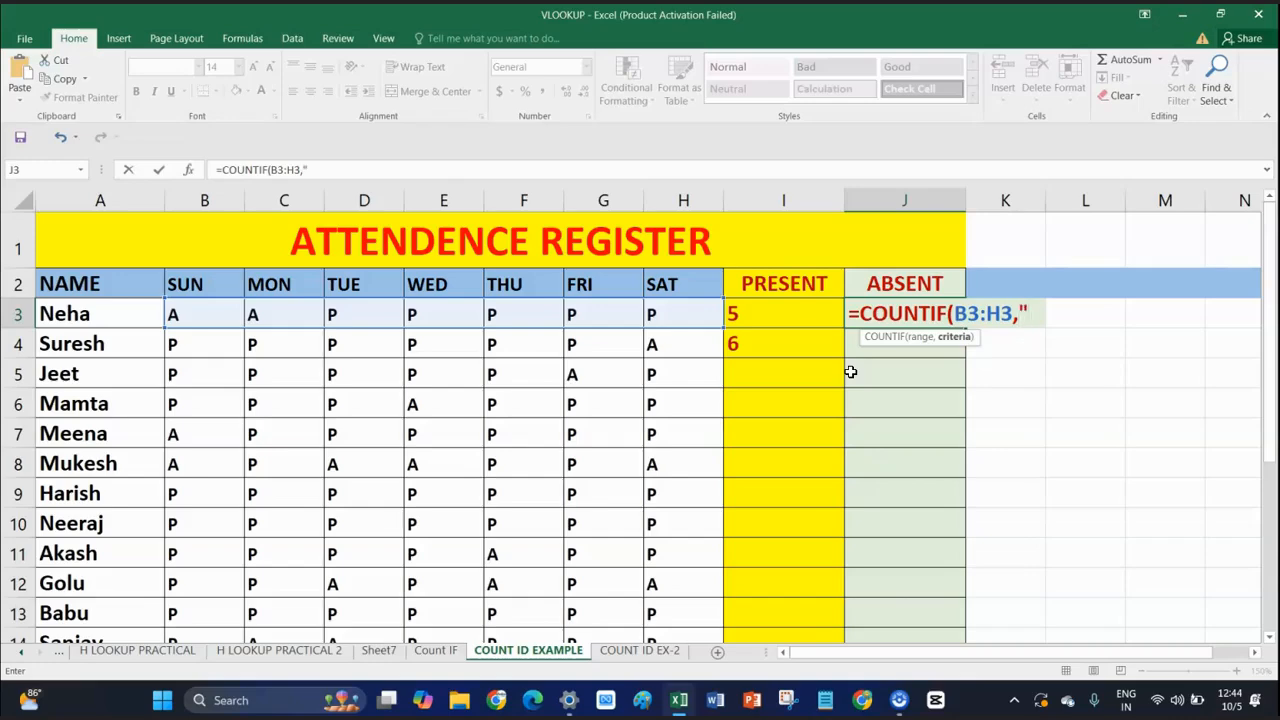
type("A\"")
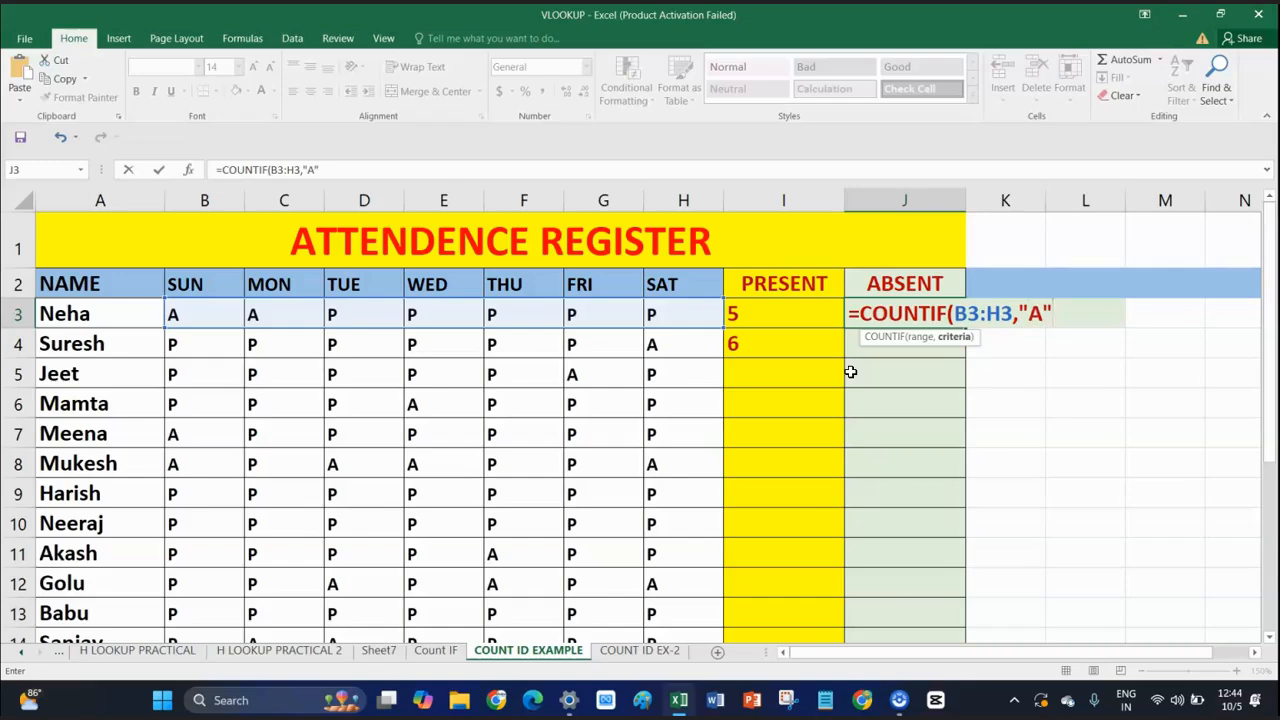
type(")")
key("Return")
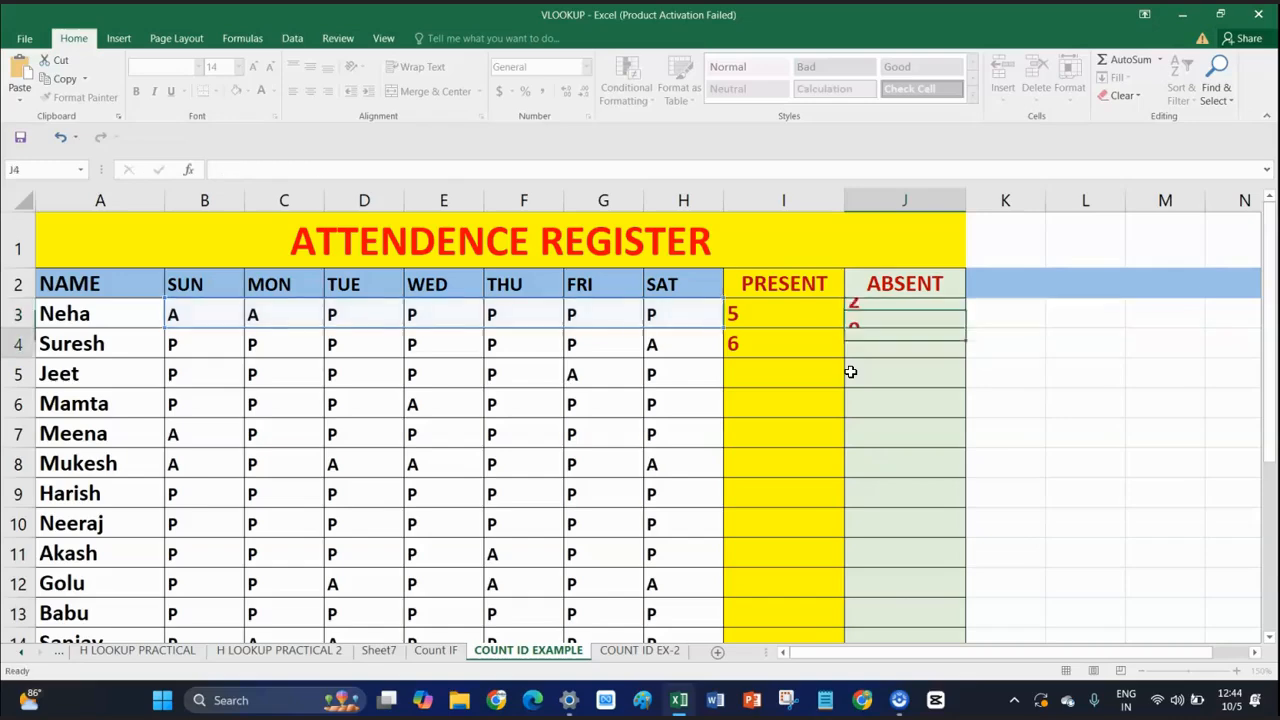
Step: Fill the ABSENT formula from cell J3 down the column to row 23
left_click(874, 318)
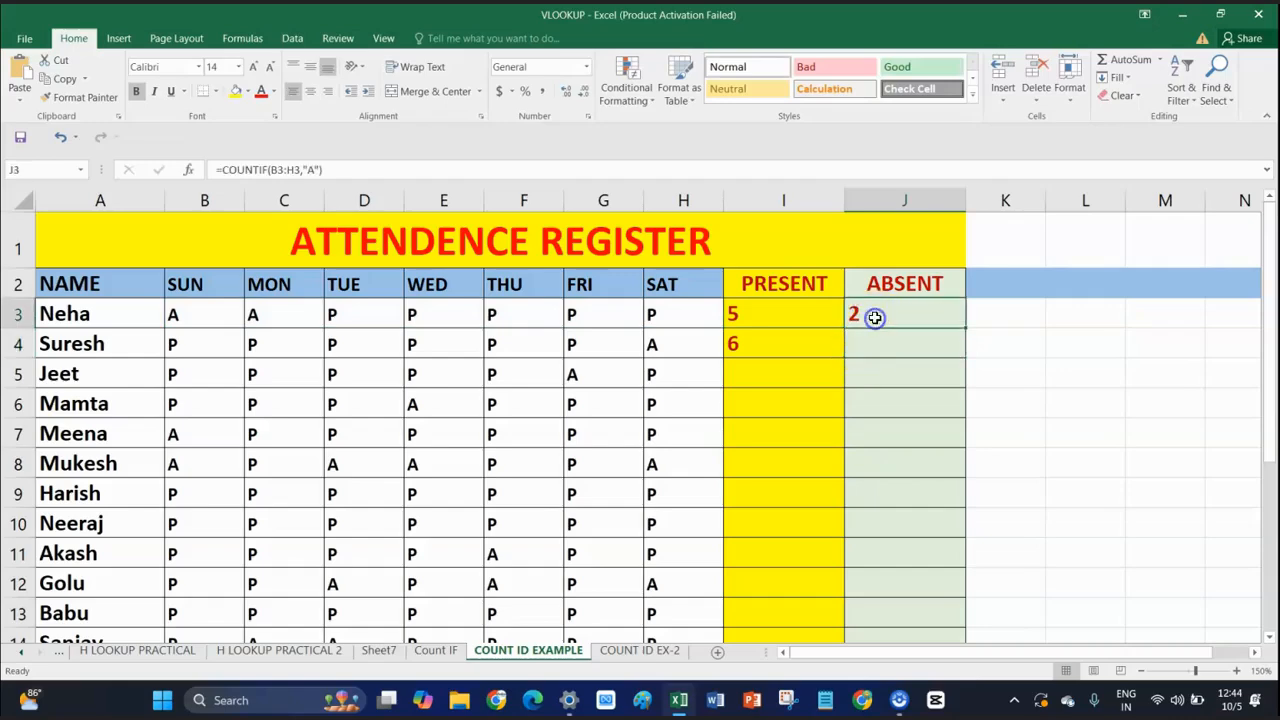
left_click(760, 312)
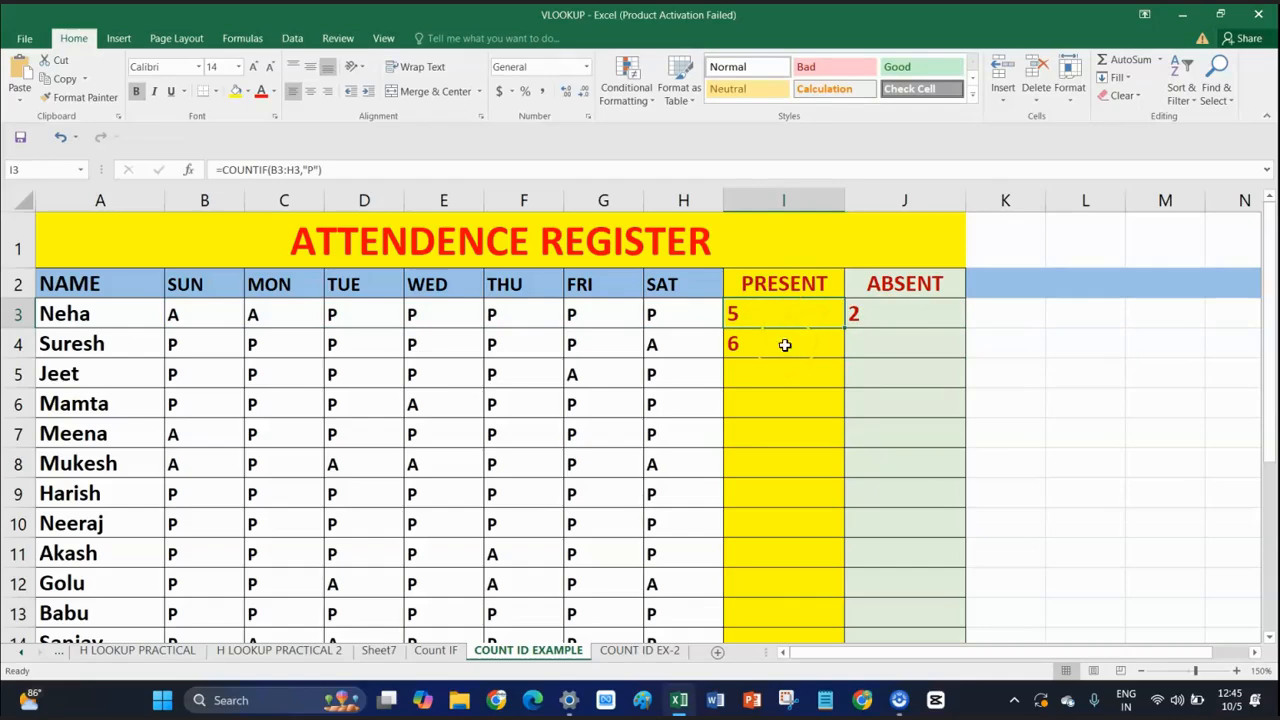
left_click(785, 344)
left_click(880, 312)
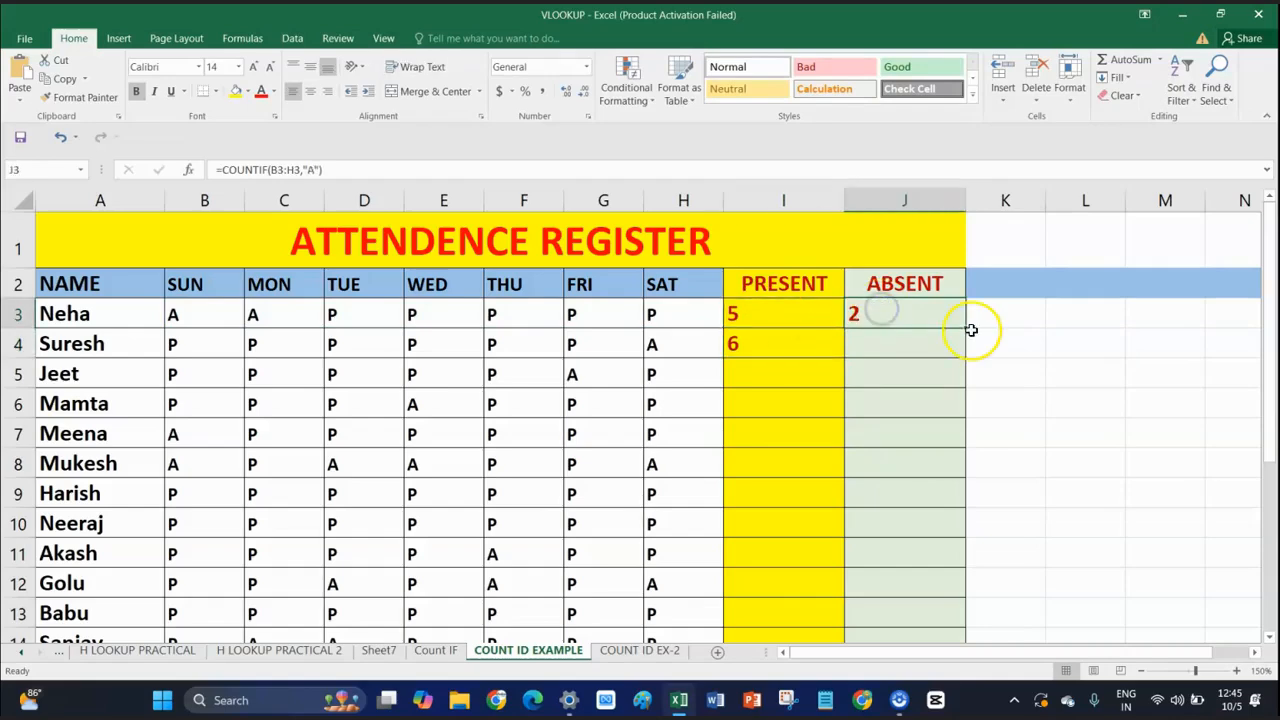
left_click_drag(962, 326, 937, 514)
scroll(937, 404, "up", 5)
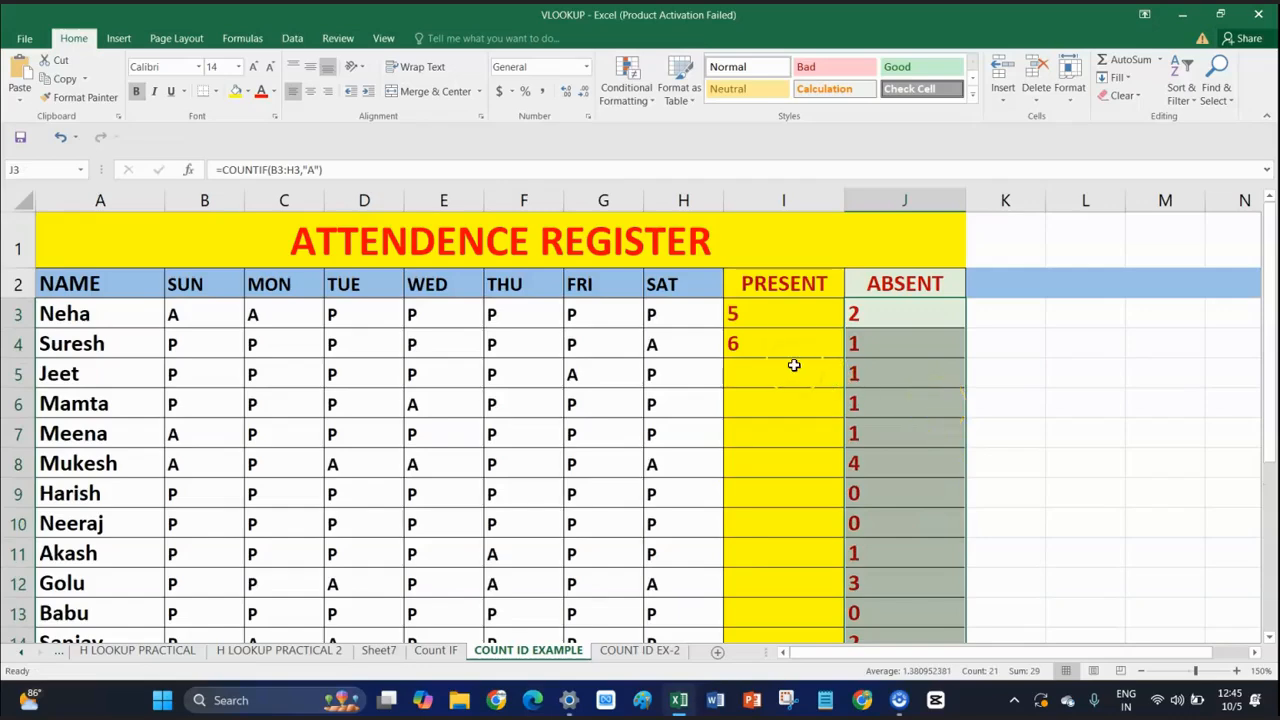
Step: Fill the PRESENT formula from cell I4 down the column to row 23
left_click(778, 316)
left_click(805, 342)
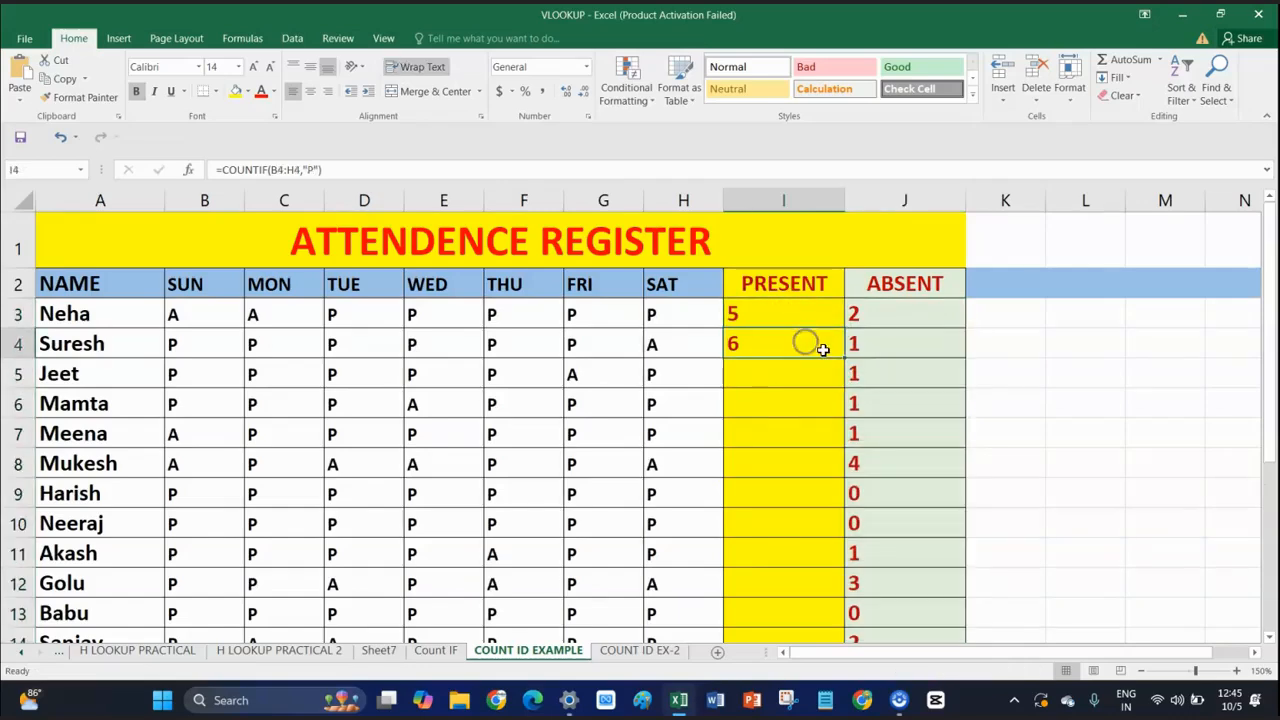
left_click_drag(845, 358, 822, 485)
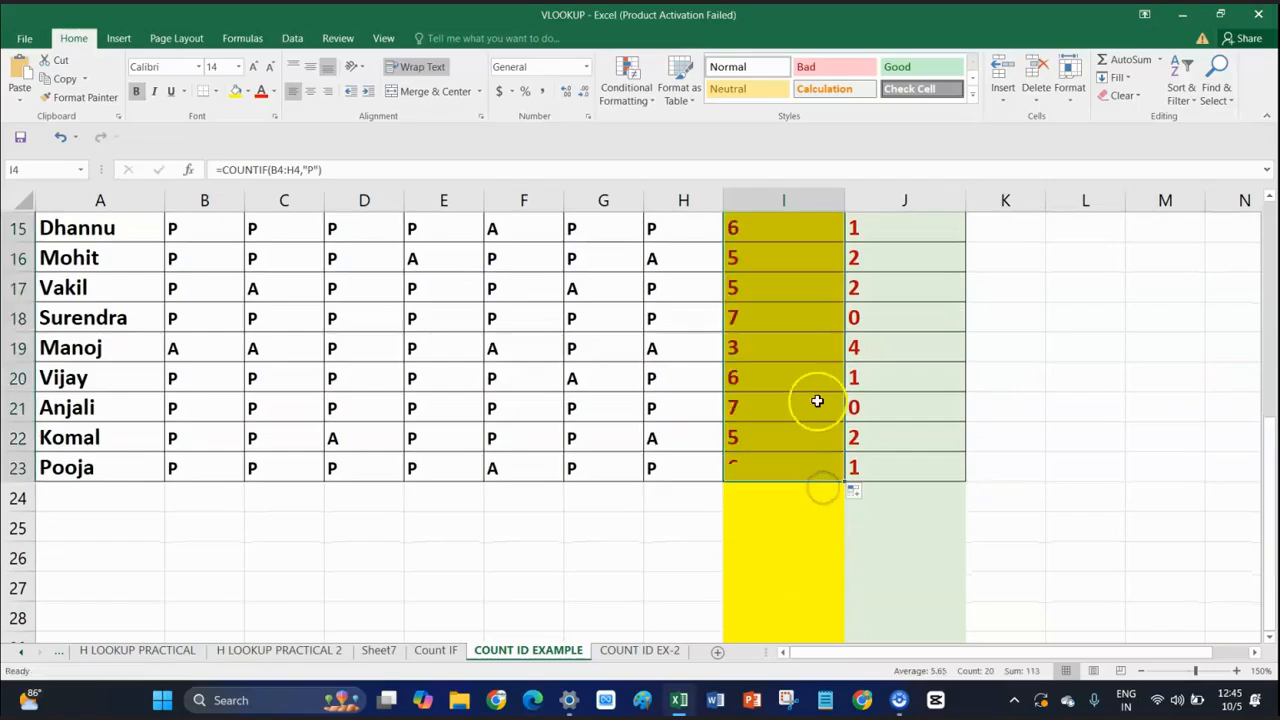
Step: Review the filled PRESENT and ABSENT counts against the attendance marks in rows 3 to 23
scroll(815, 400, "up", 5)
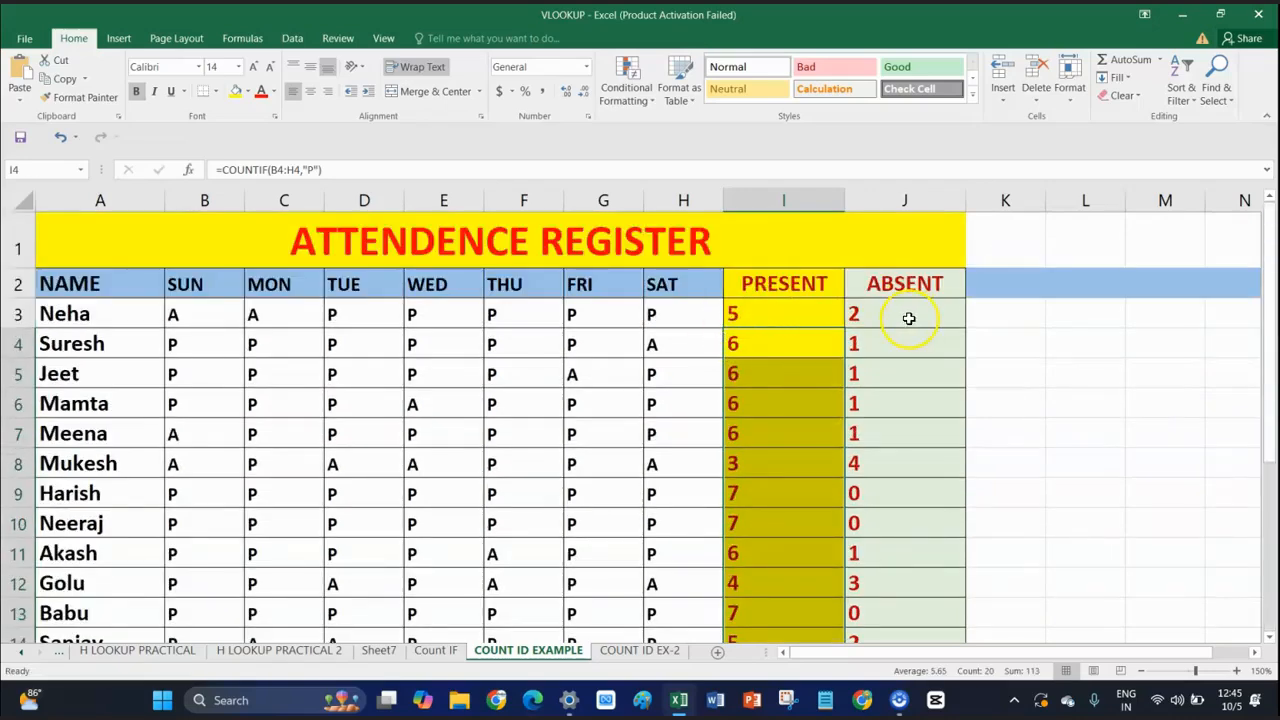
left_click(750, 351)
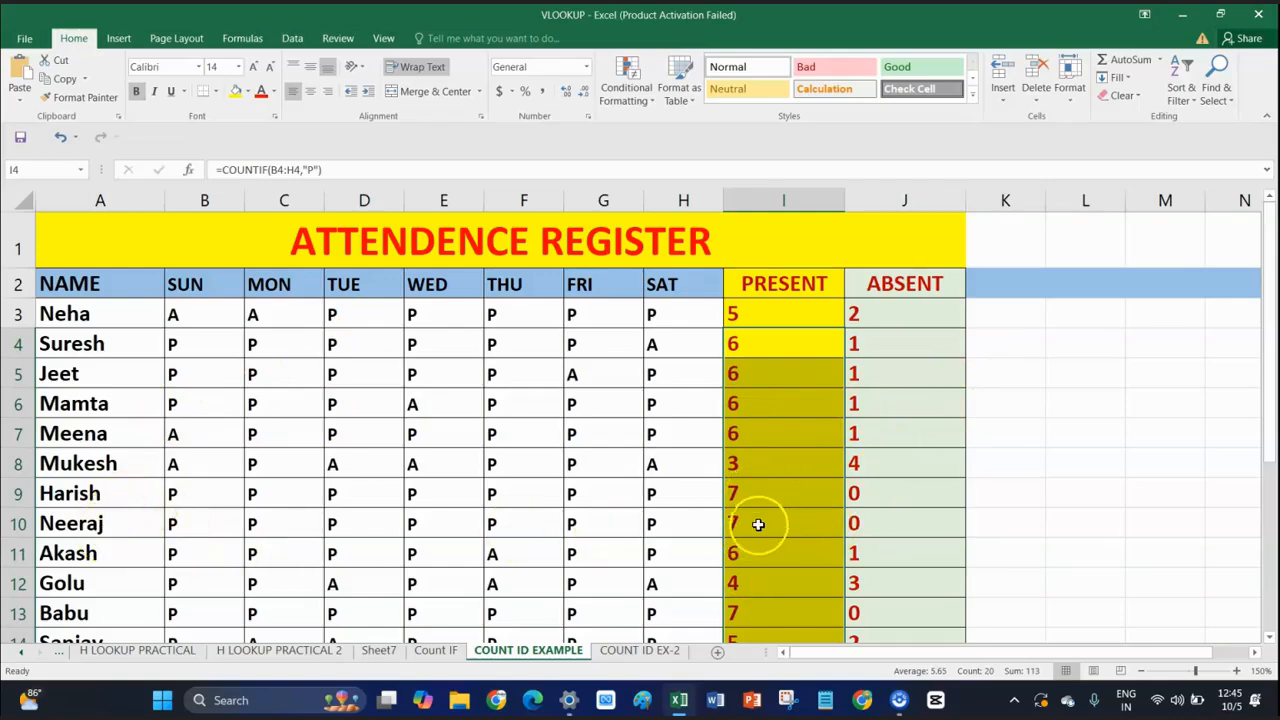
scroll(882, 516, "down", 1)
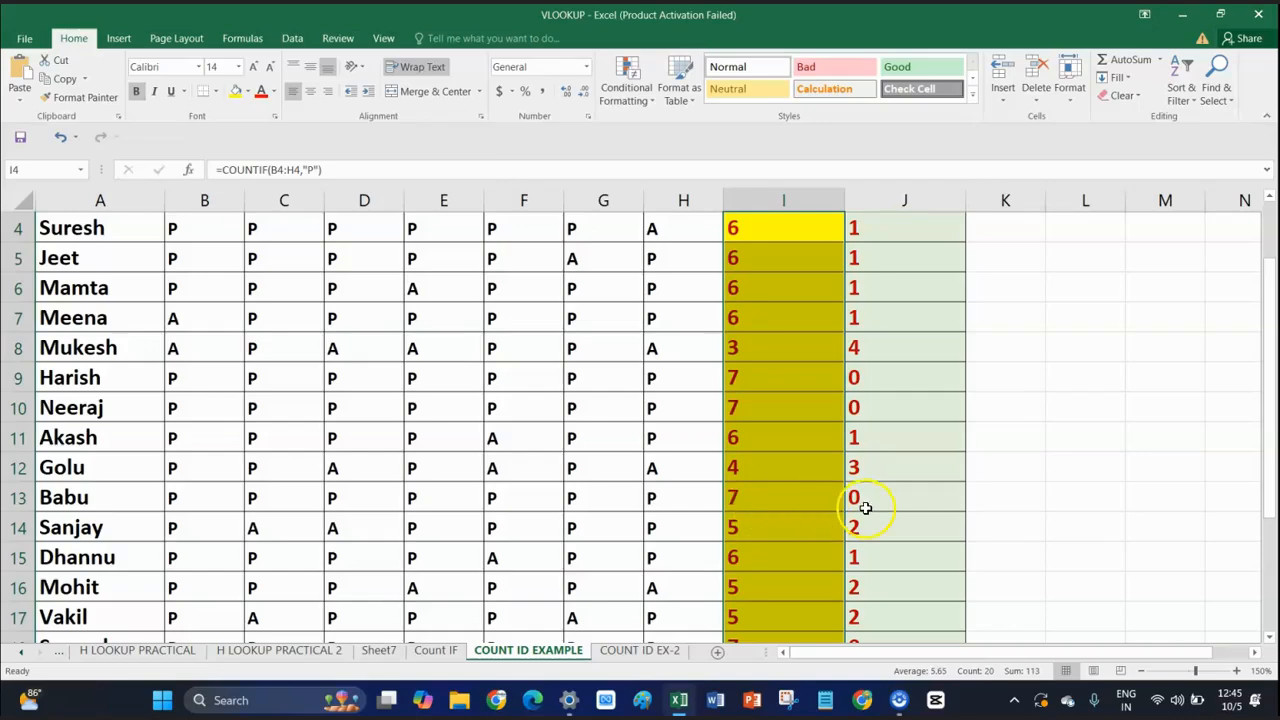
scroll(857, 509, "down", 2)
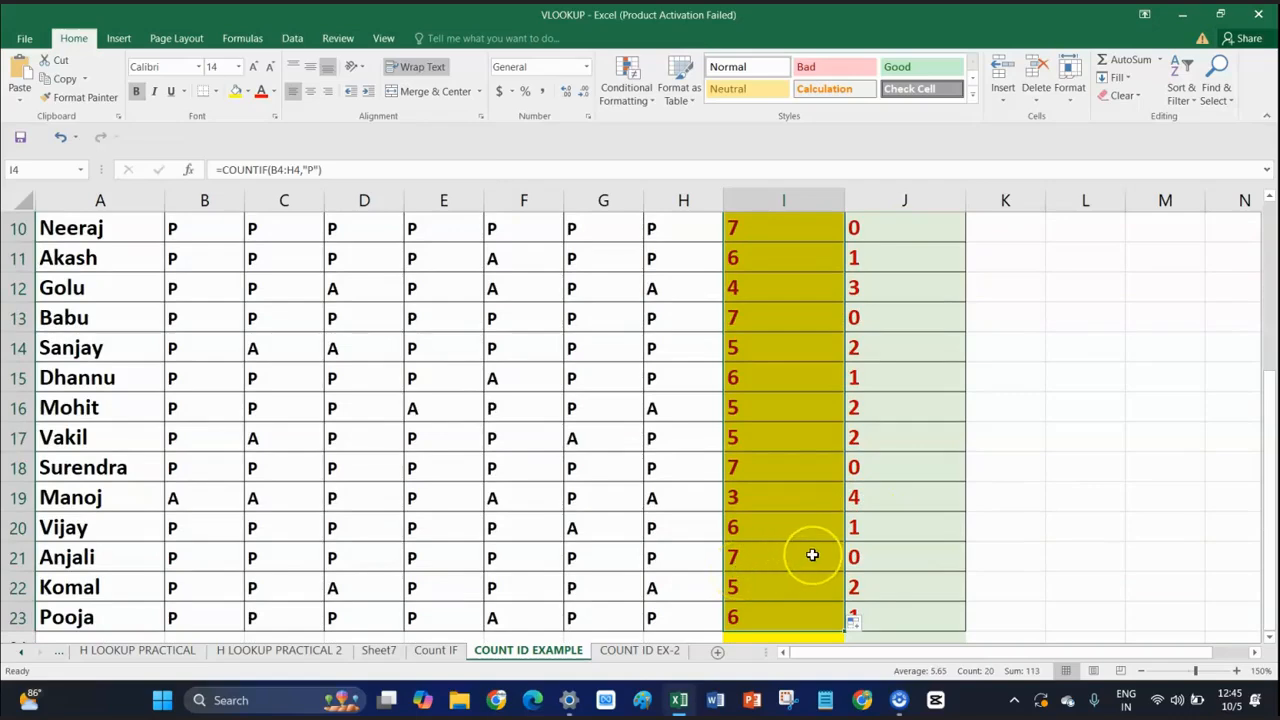
scroll(812, 554, "up", 2)
scroll(812, 554, "up", 1)
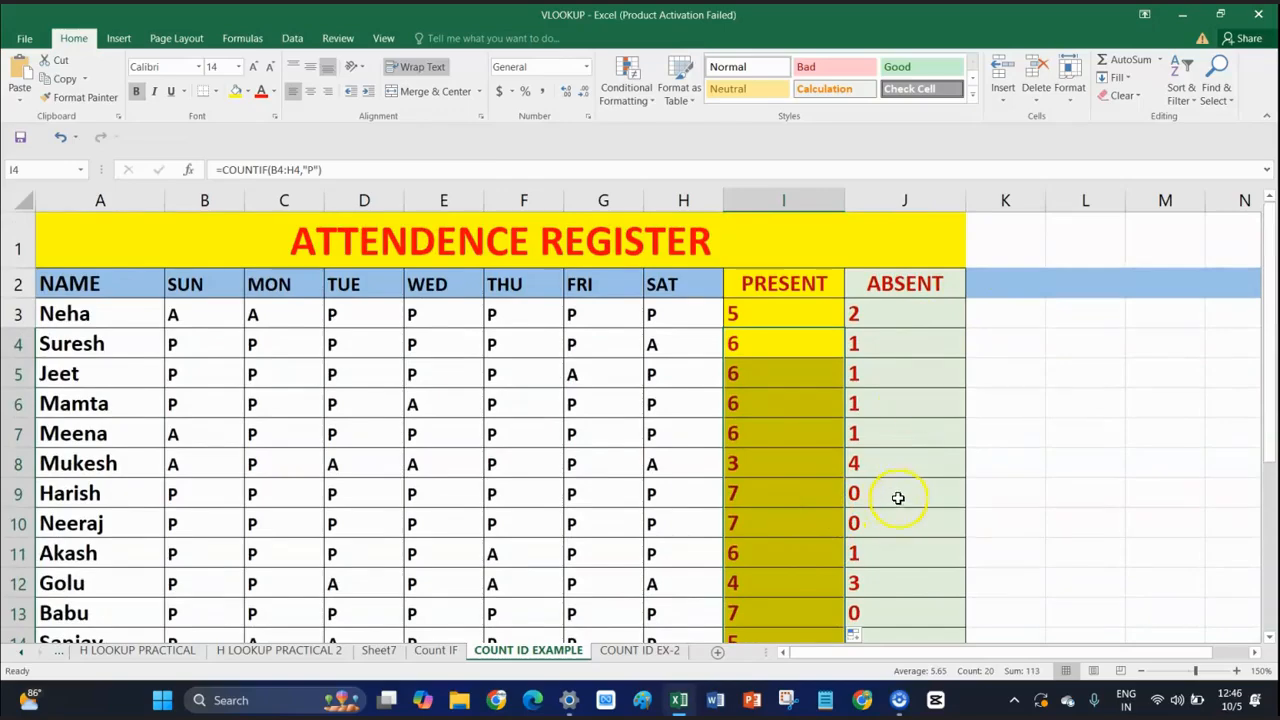
scroll(898, 493, "down", 1)
scroll(898, 493, "up", 1)
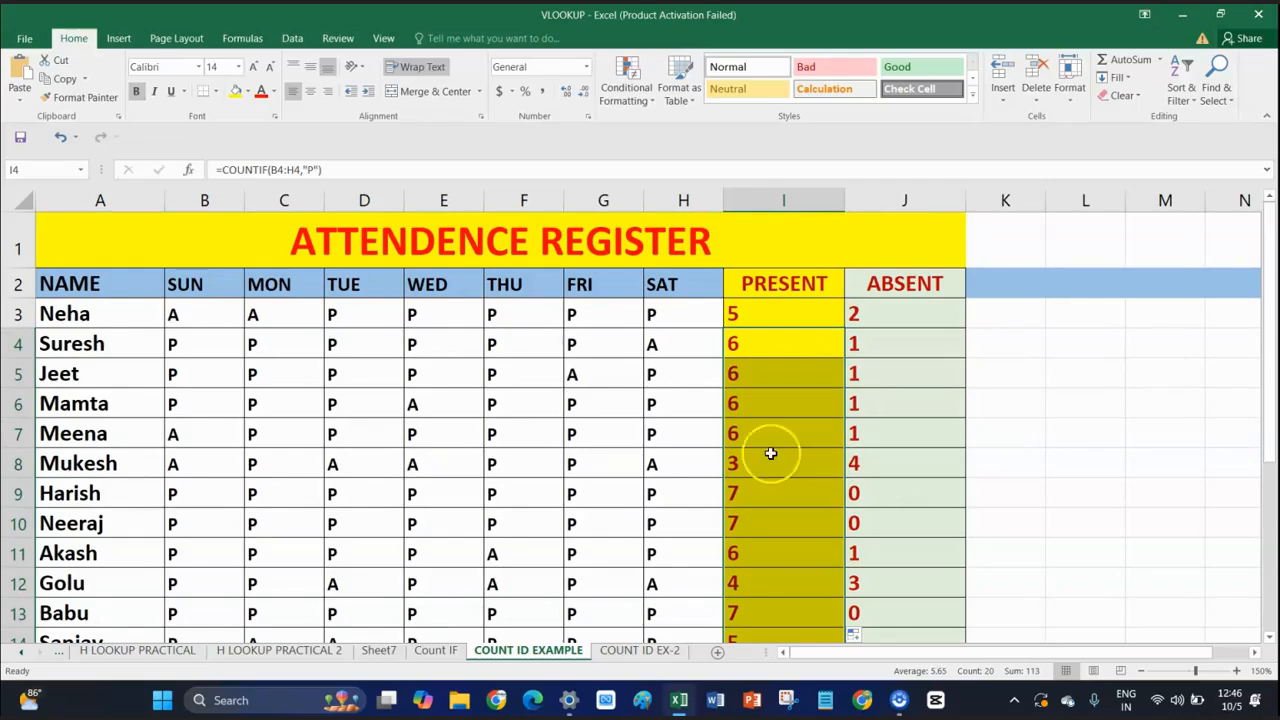
scroll(656, 468, "down", 3)
scroll(656, 471, "down", 1)
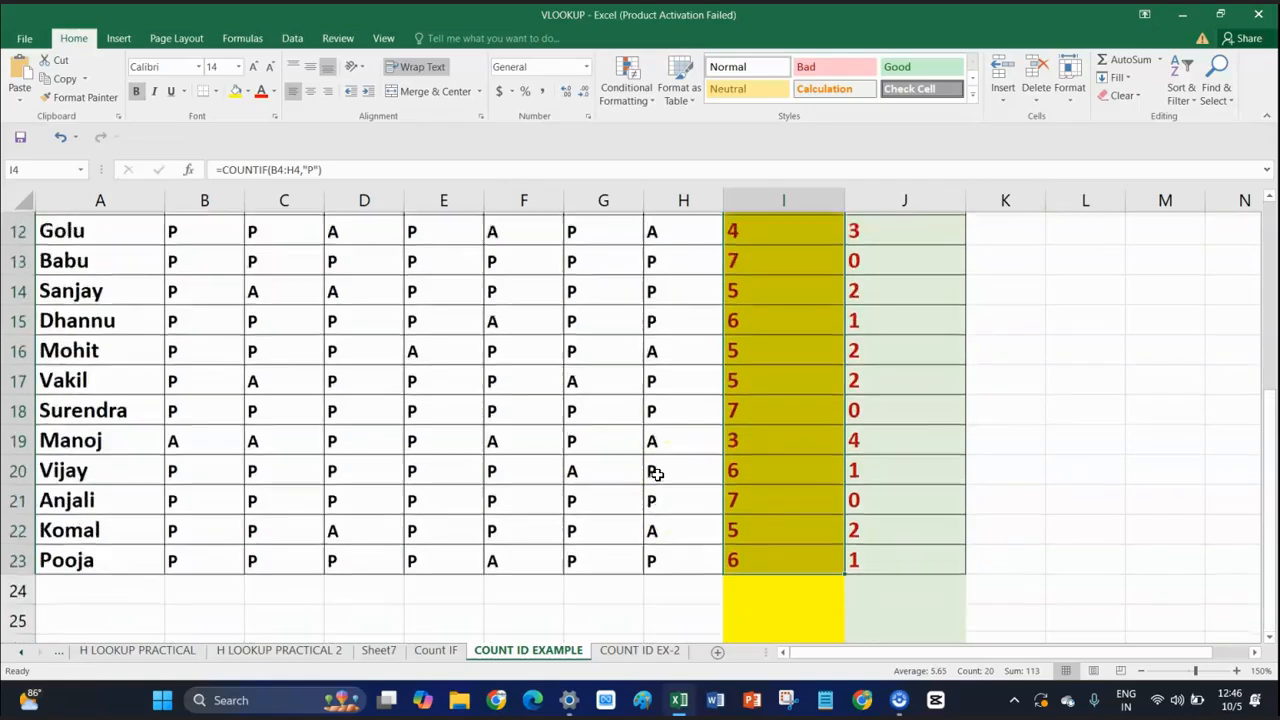
scroll(656, 474, "up", 4)
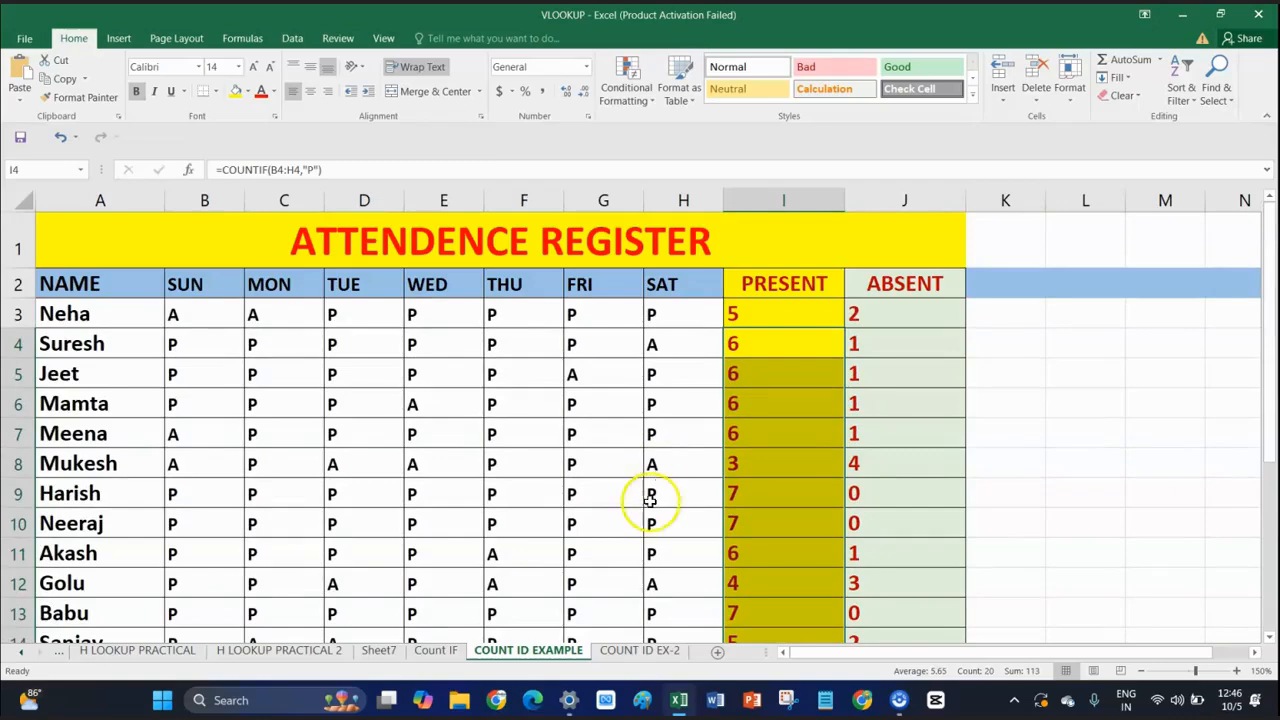
Step: Switch to the COUNT ID EX-2 sheet and enlarge its view to 120%
mouse_move(674, 694)
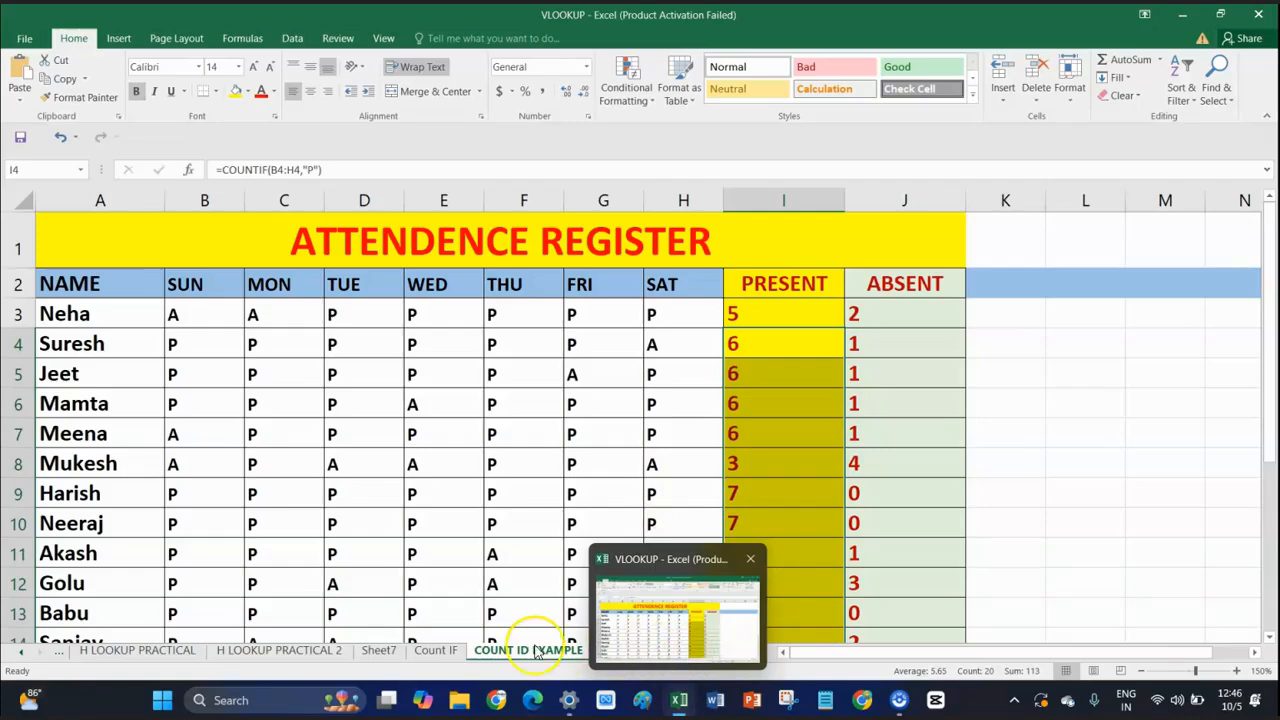
left_click(638, 650)
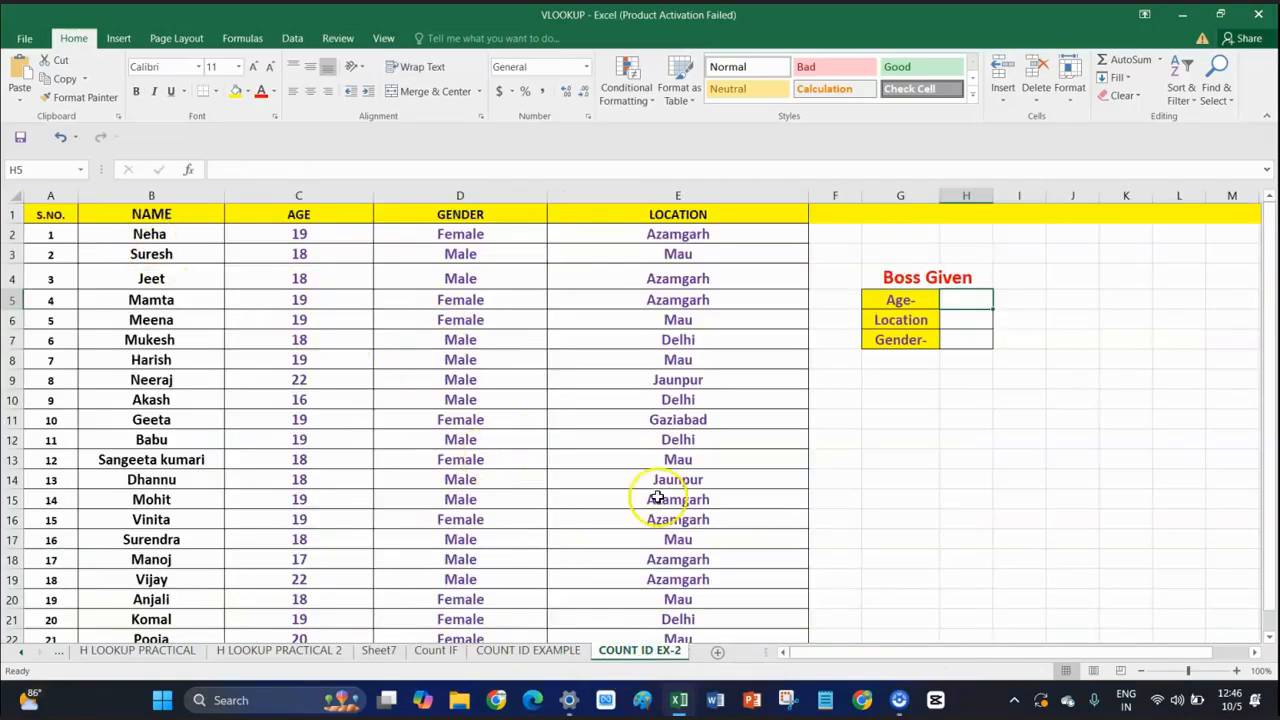
left_click(1236, 670)
left_click(1236, 670)
left_click(1236, 670)
left_click(1236, 670)
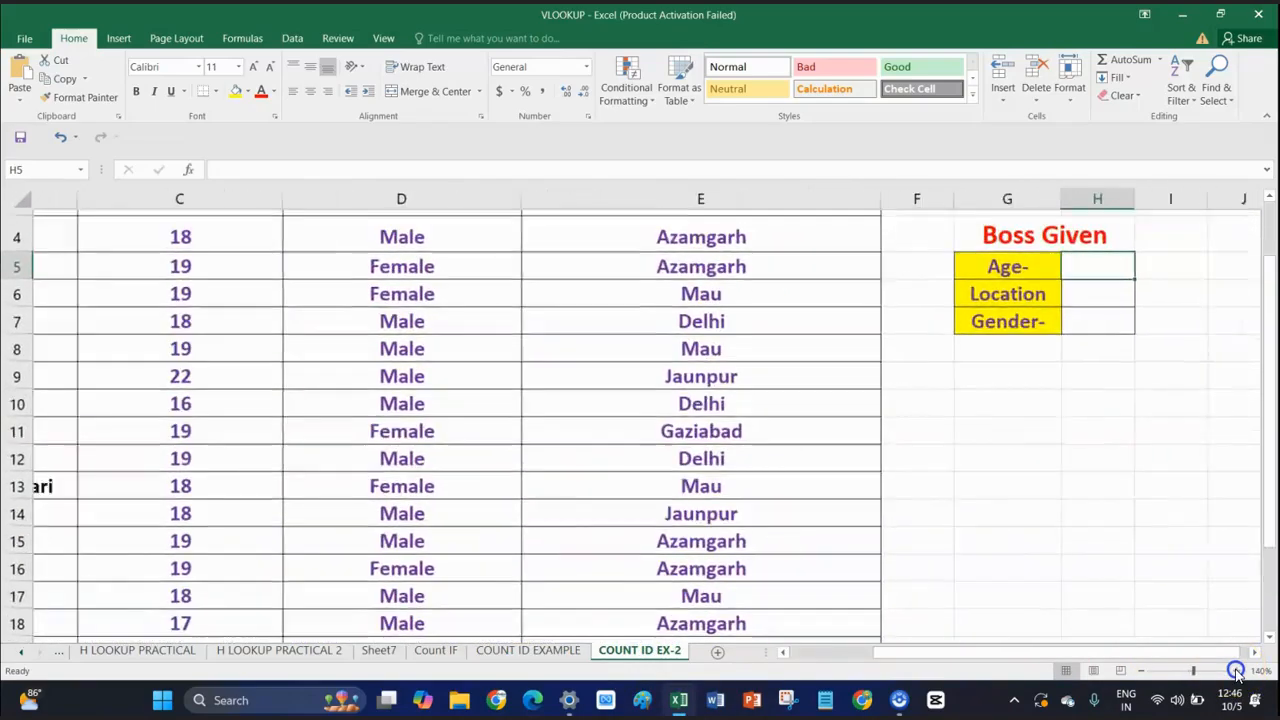
left_click(1236, 670)
scroll(748, 514, "up", 2)
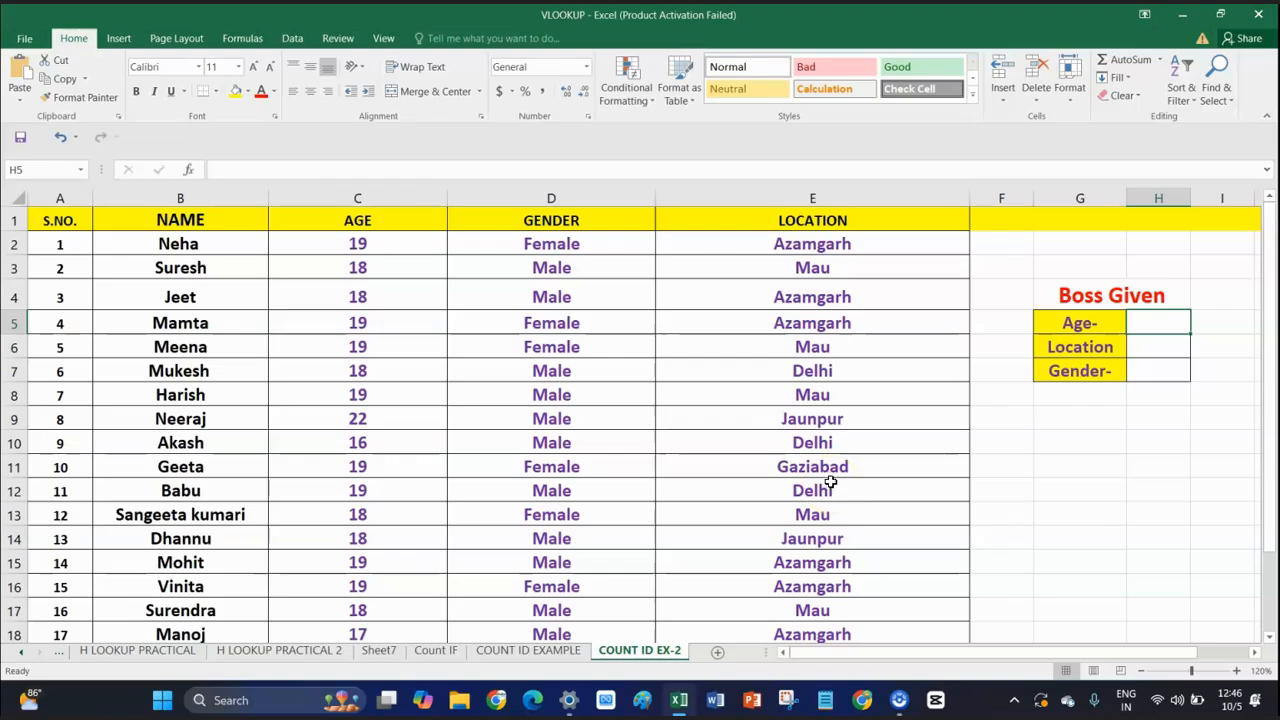
Step: Enter =COUNTIF(C2:C22,"18") in cell H5 to count the people aged 18
left_click(1145, 325)
type("=")
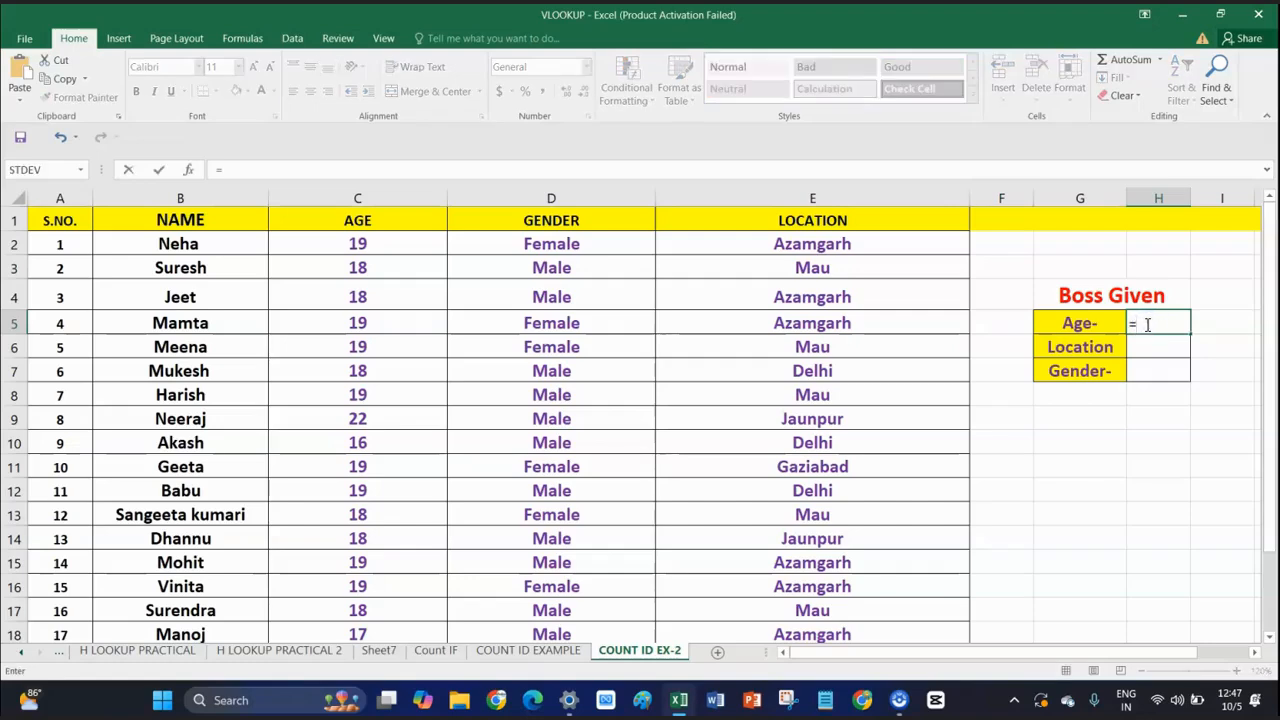
type("COUN")
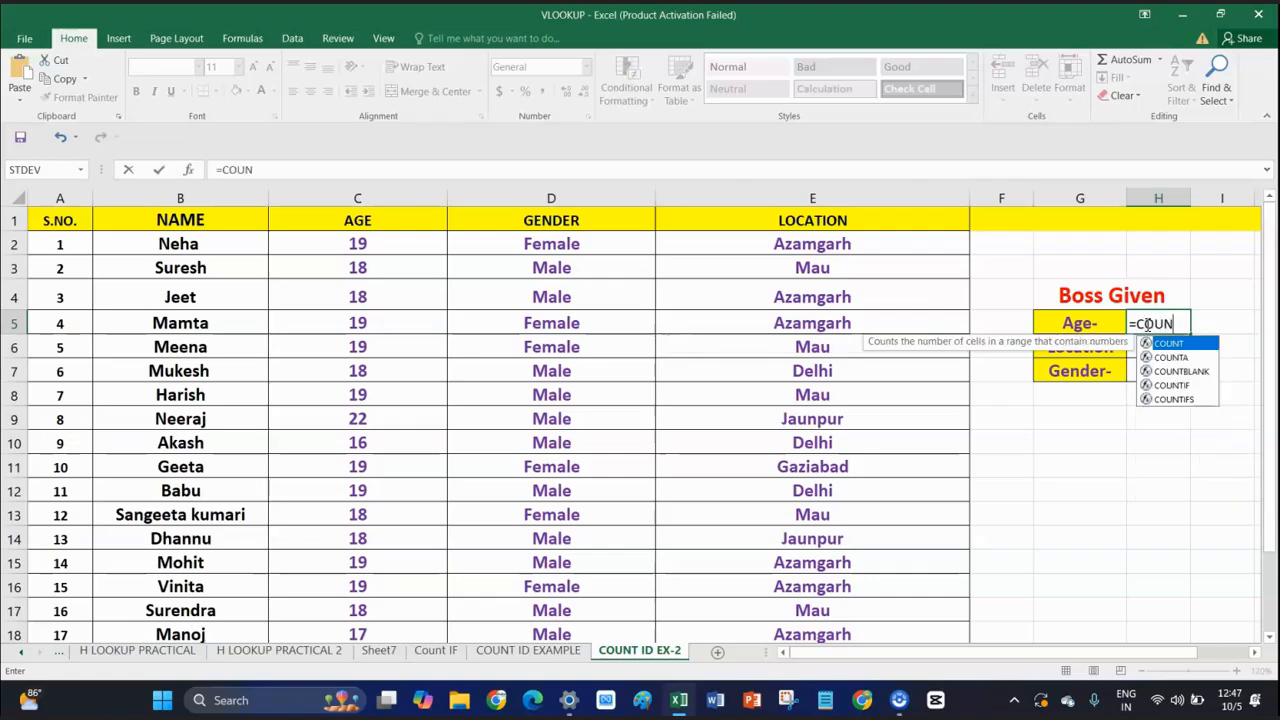
type("T")
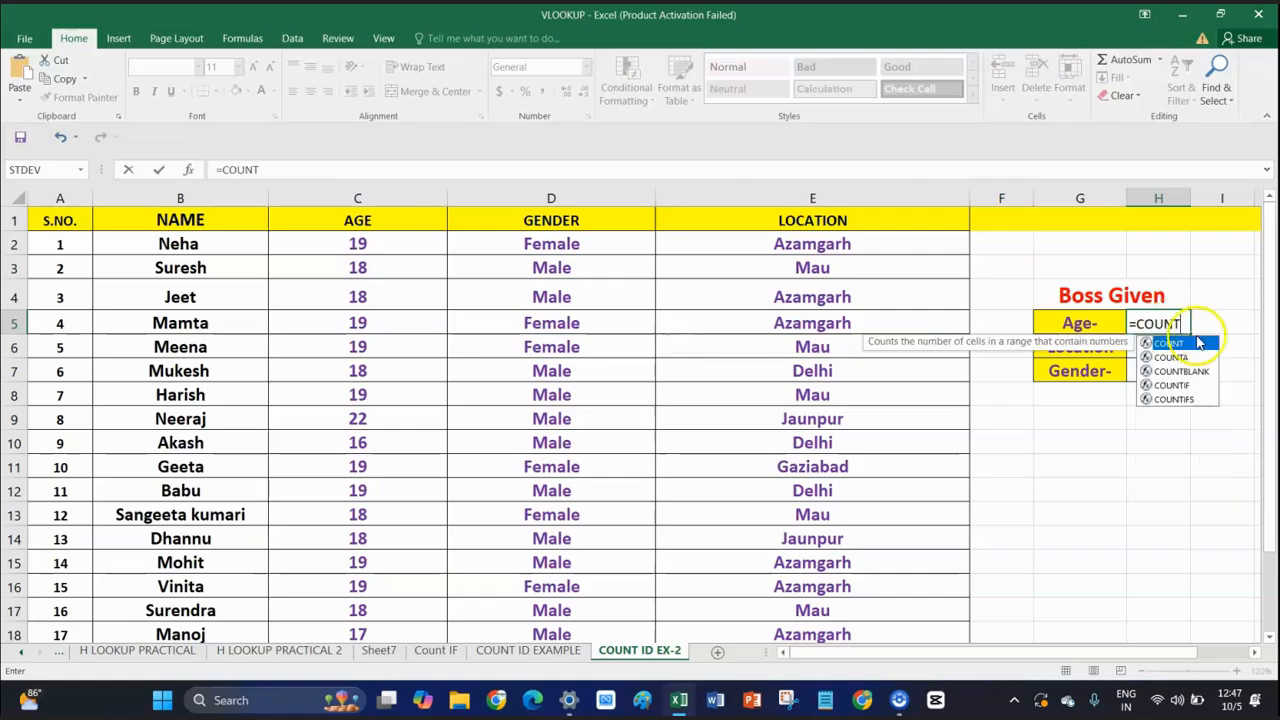
left_click(1176, 386)
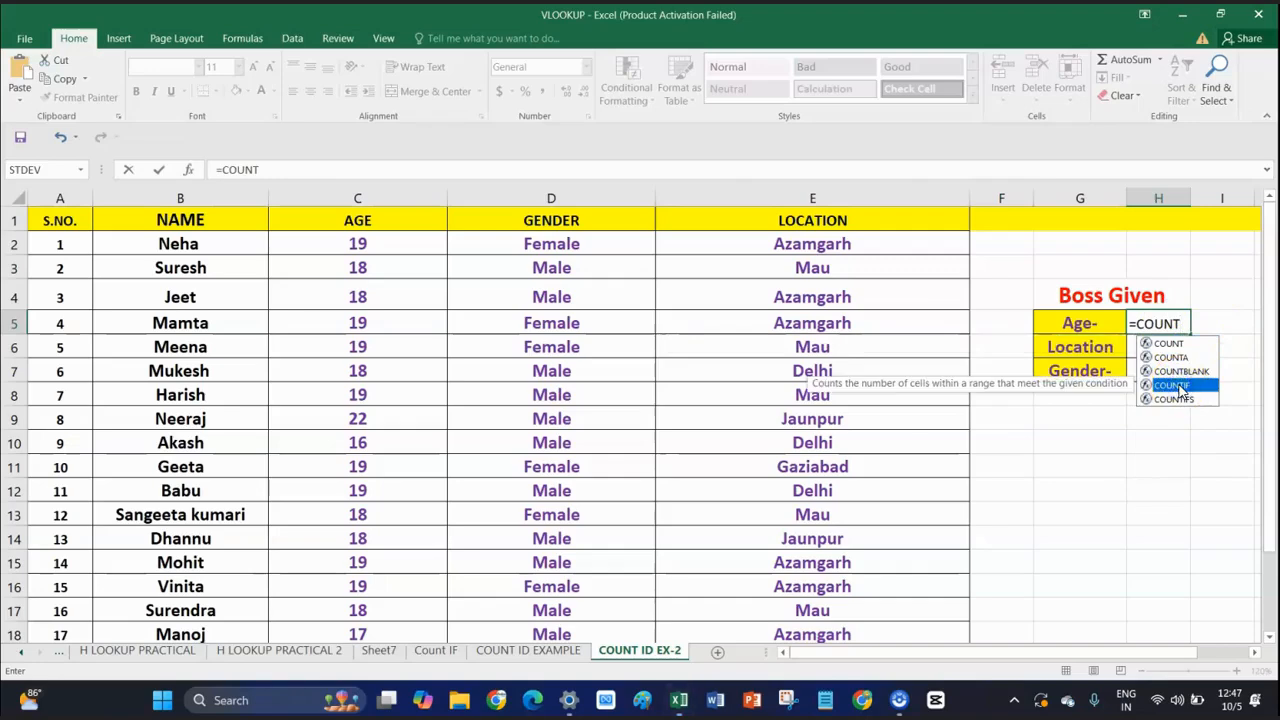
double_click(1180, 387)
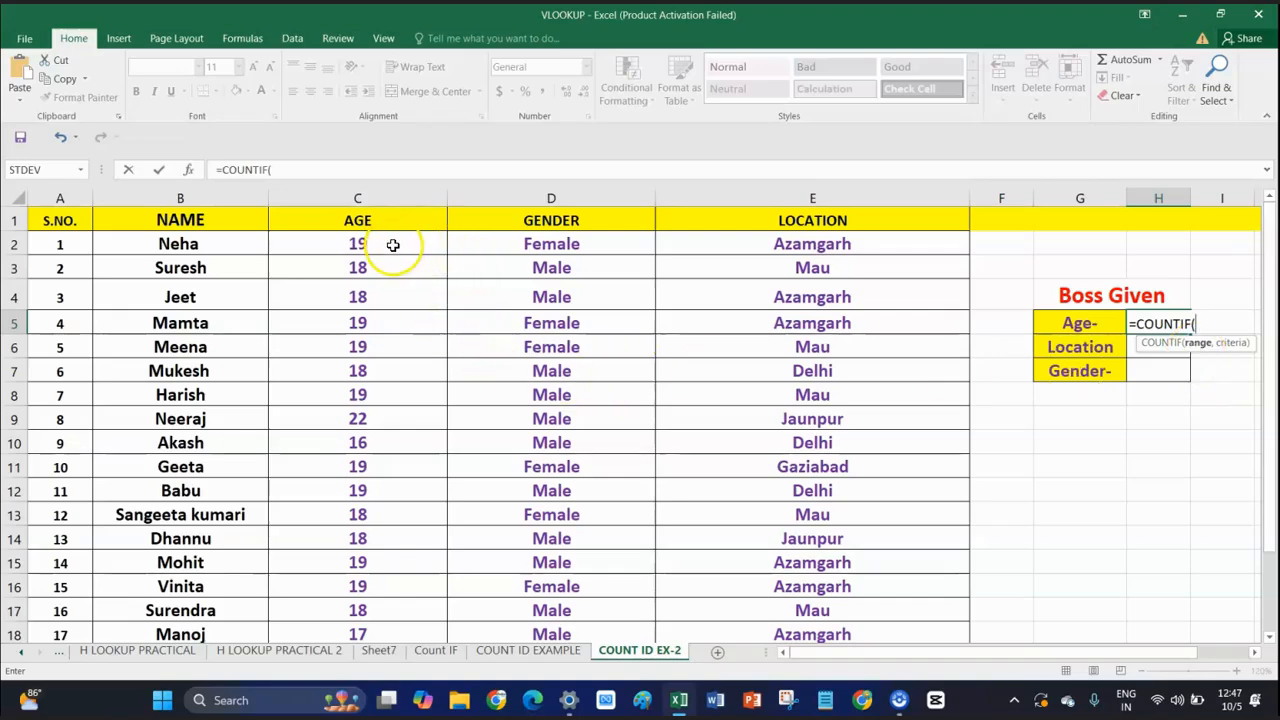
left_click_drag(391, 248, 360, 578)
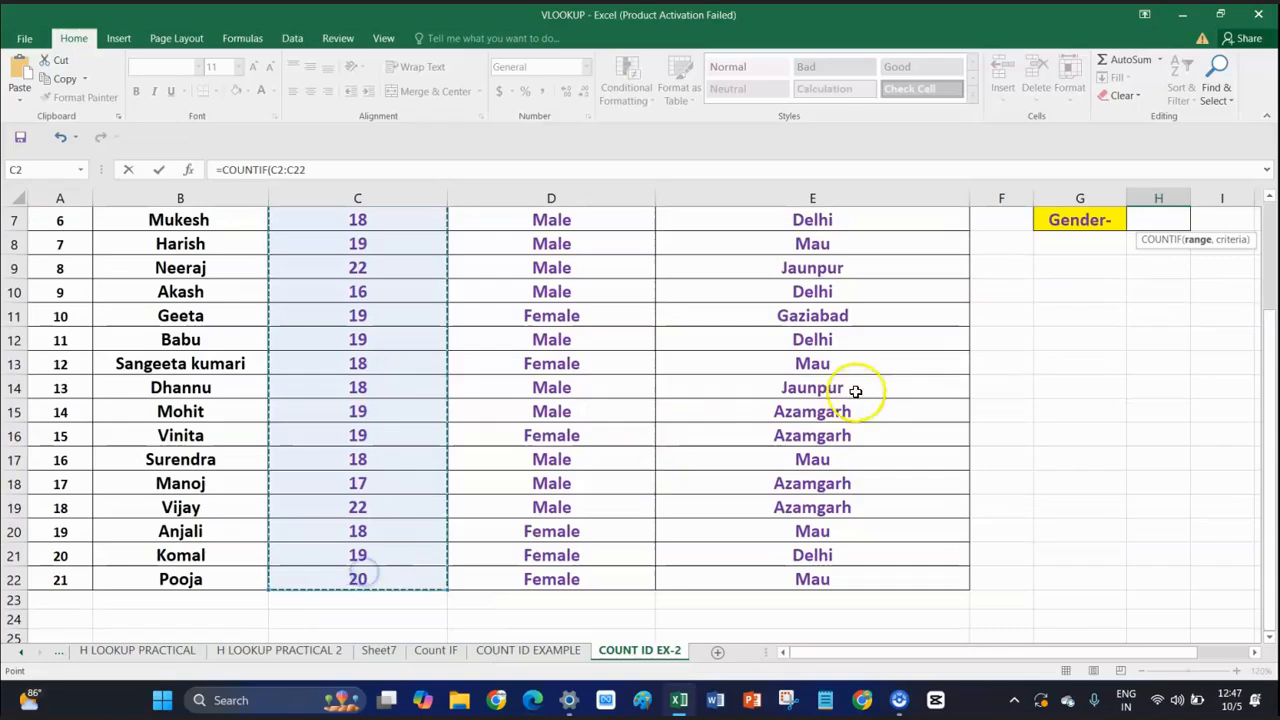
scroll(860, 395, "up", 2)
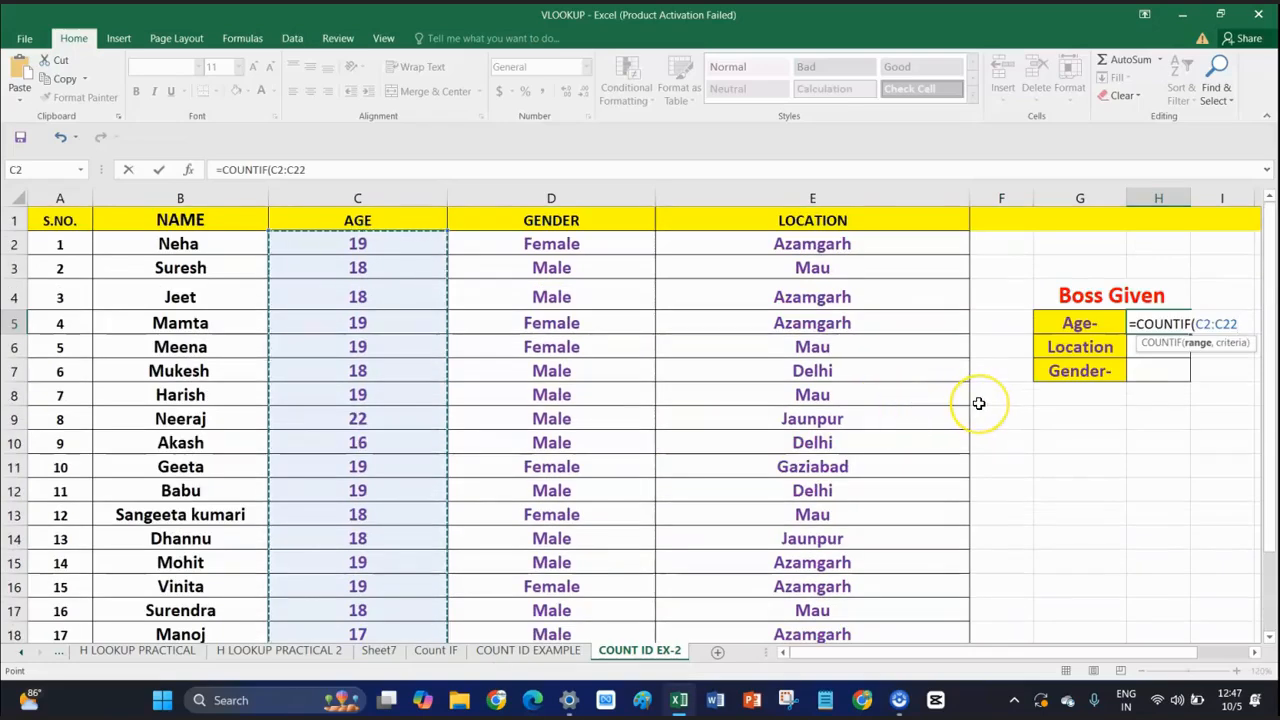
type(",")
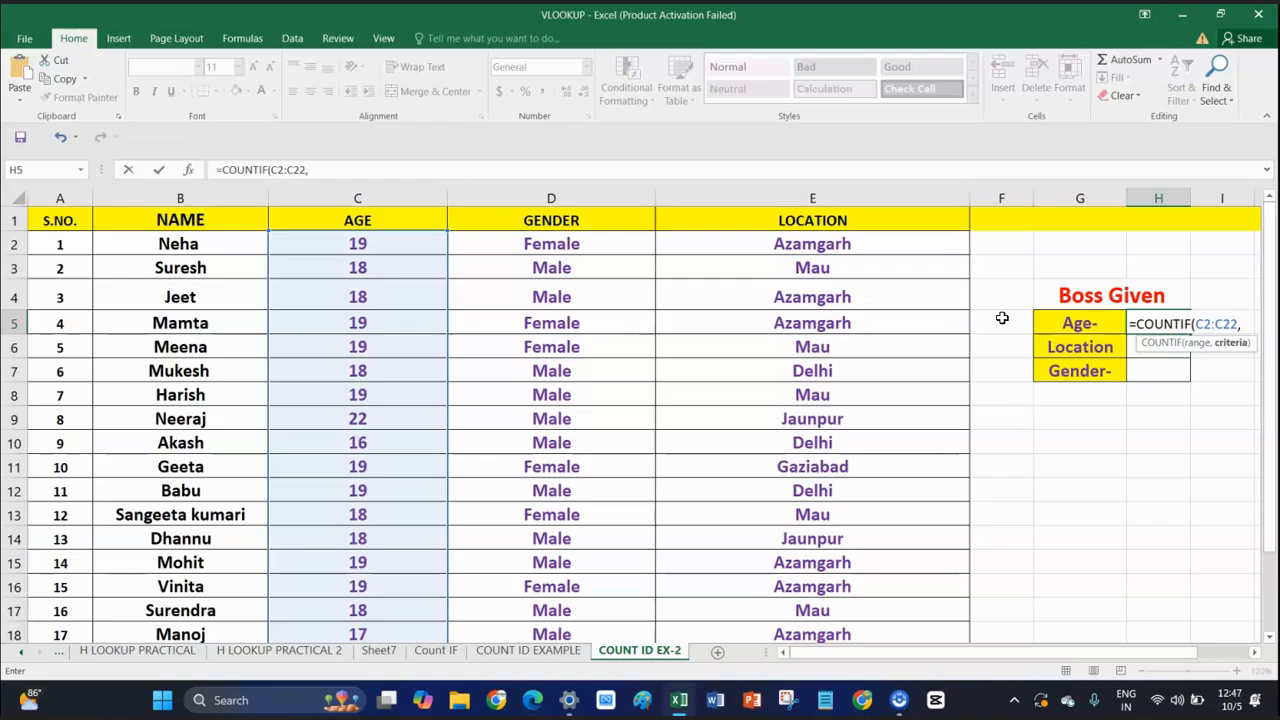
type("8")
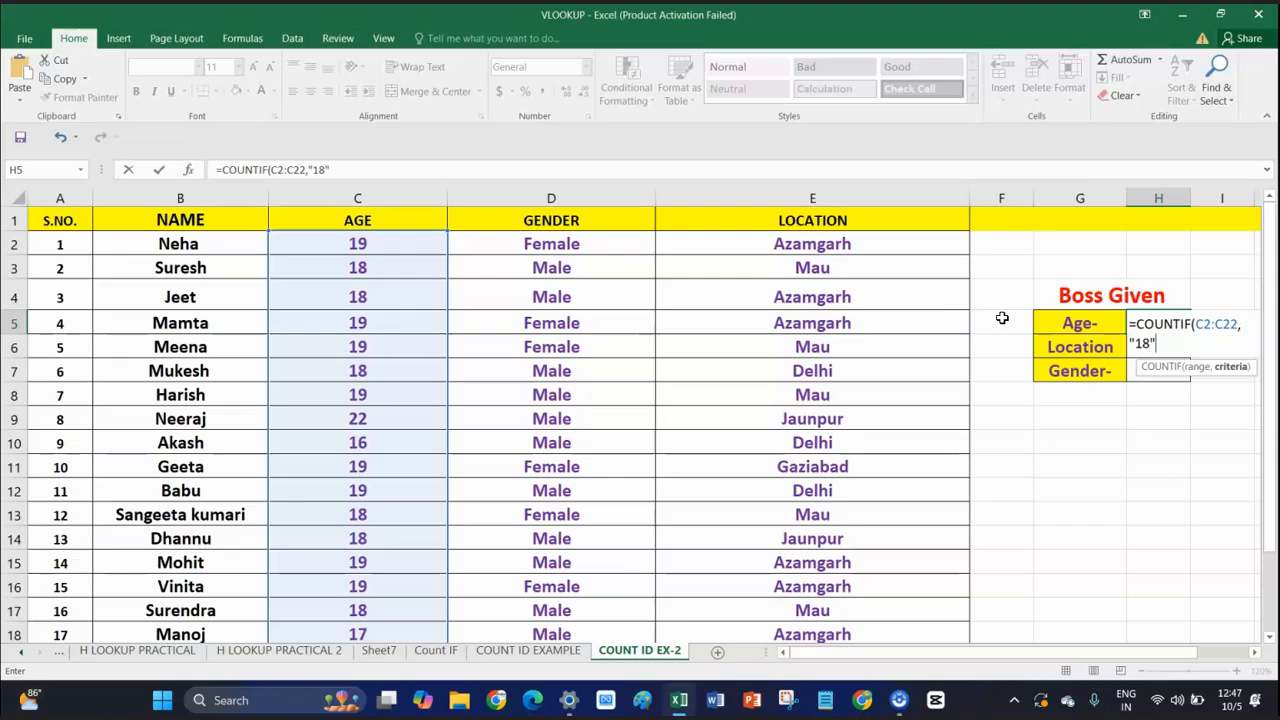
key("Return")
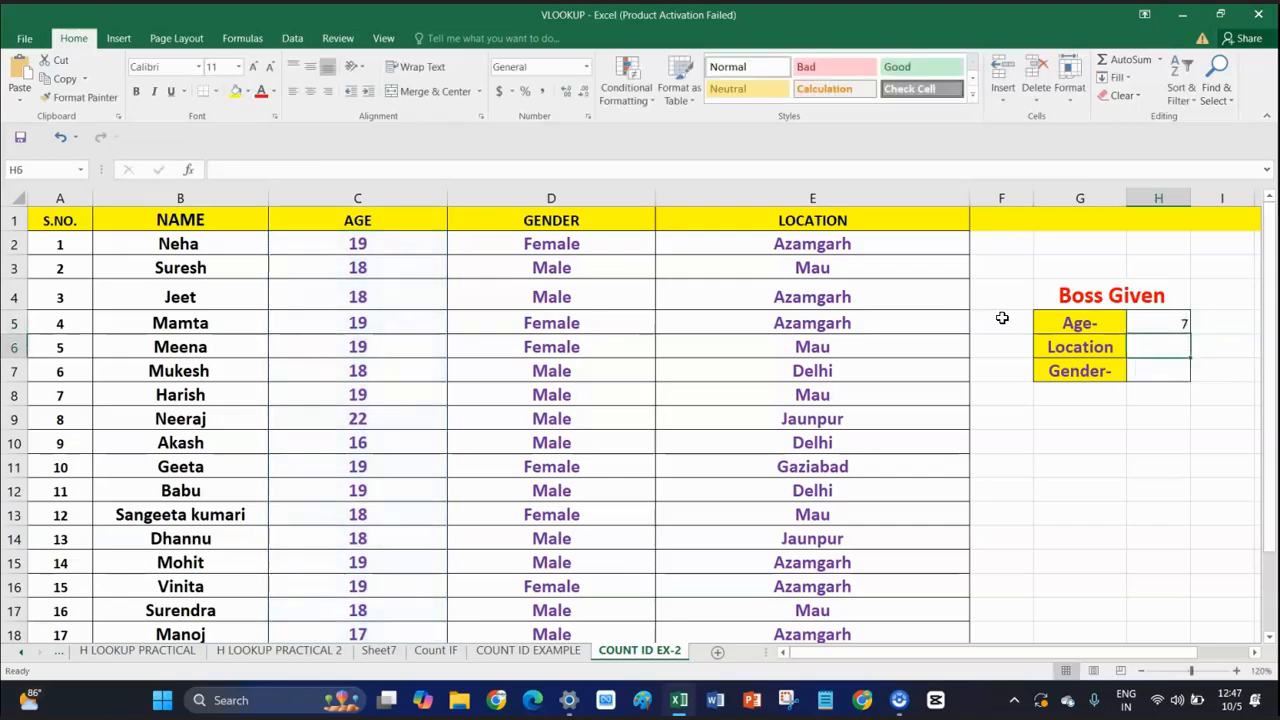
Step: Fill the age-count formula from cell H5 down to the Location and Gender cells H6 and H7
left_click(1150, 326)
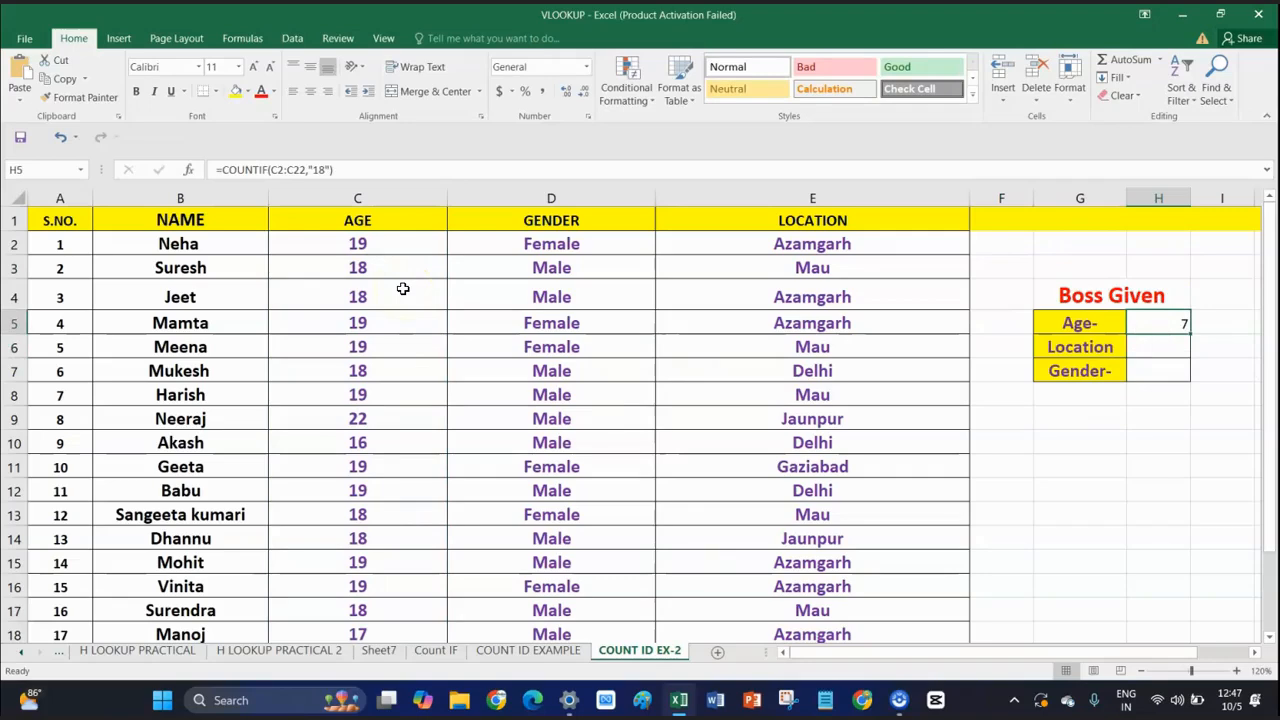
left_click(1172, 329)
left_click_drag(1189, 335, 1192, 380)
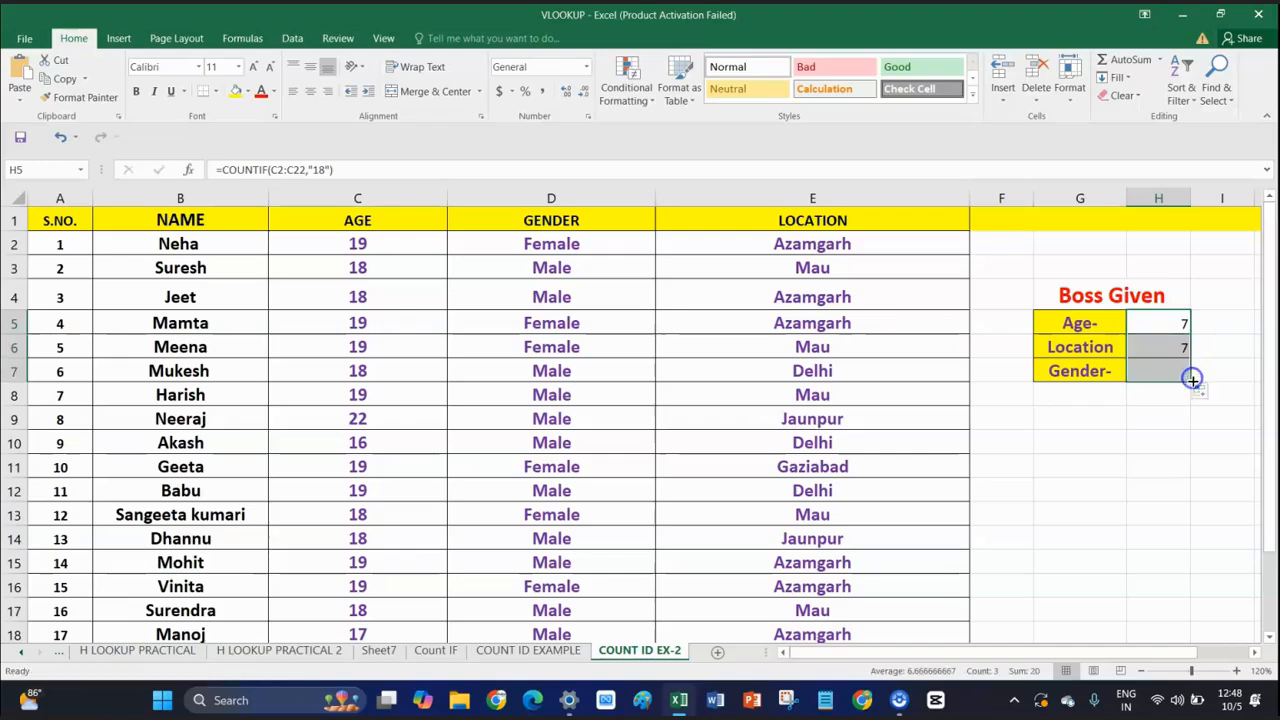
Step: Clear the range and criteria from the COUNTIF formula in the Location cell H6, keeping the empty function
left_click(1170, 357)
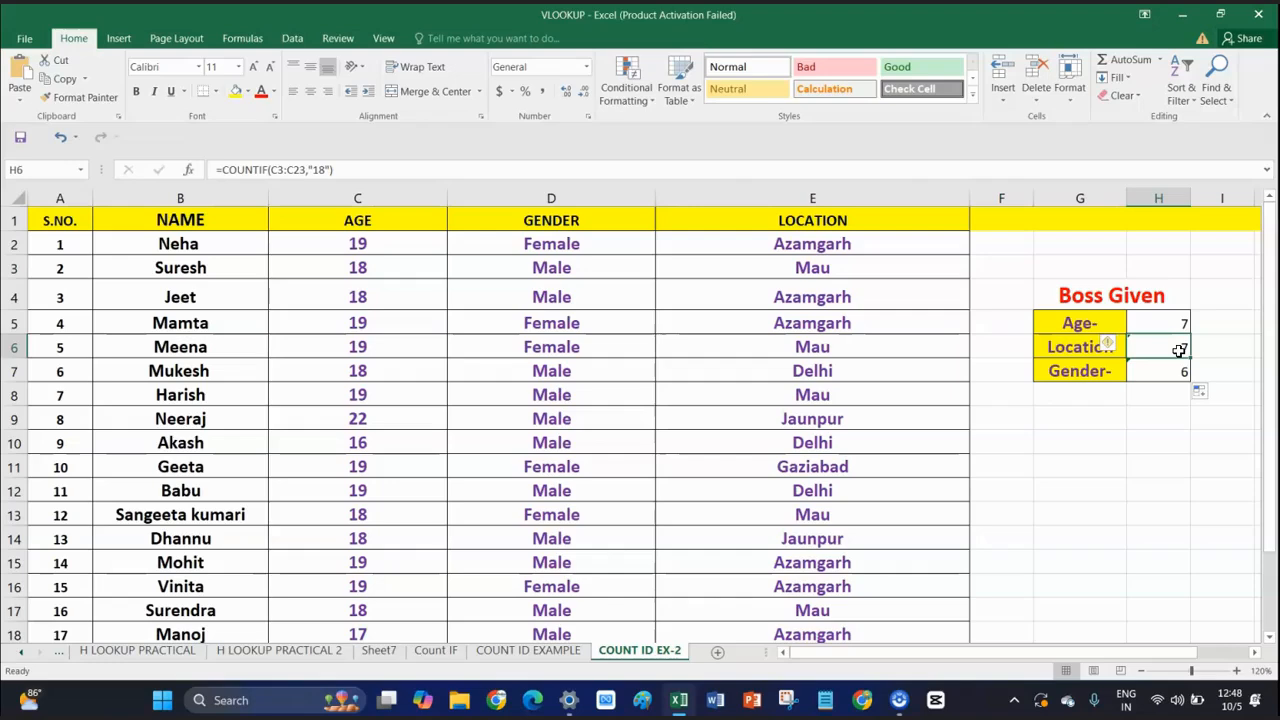
left_click(1065, 343)
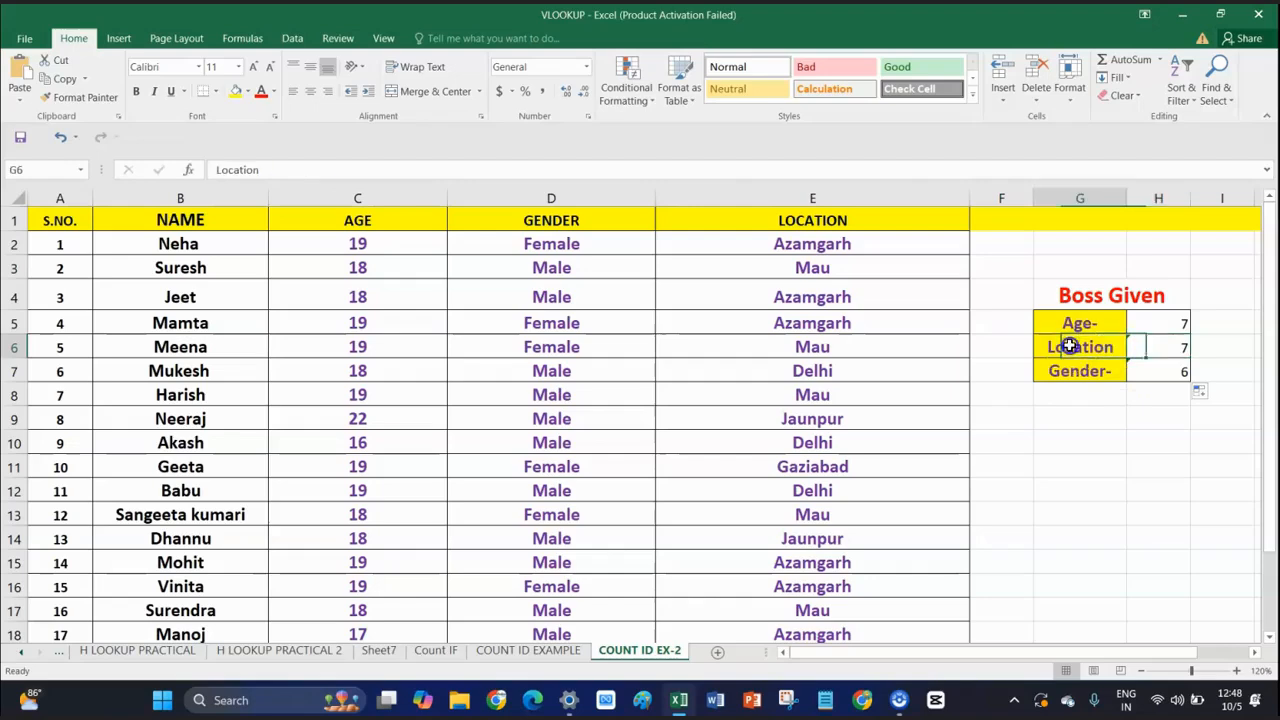
left_click(1172, 345)
left_click(1172, 323)
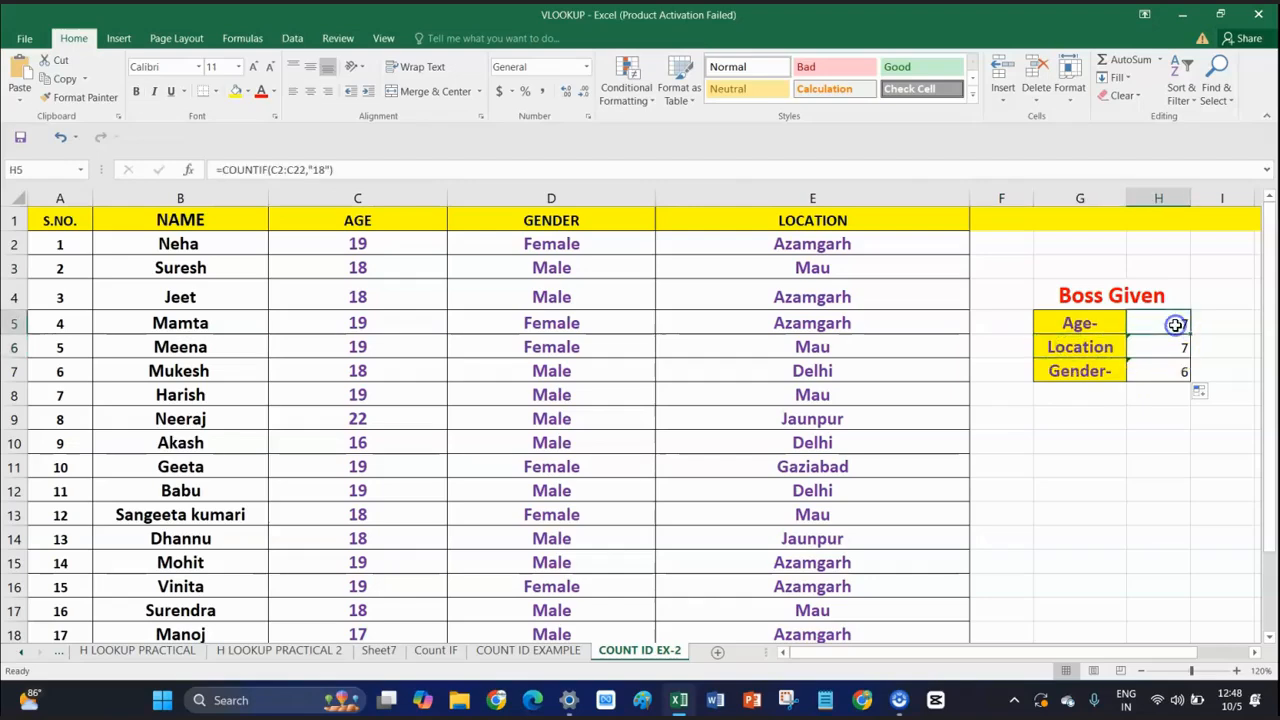
double_click(1172, 347)
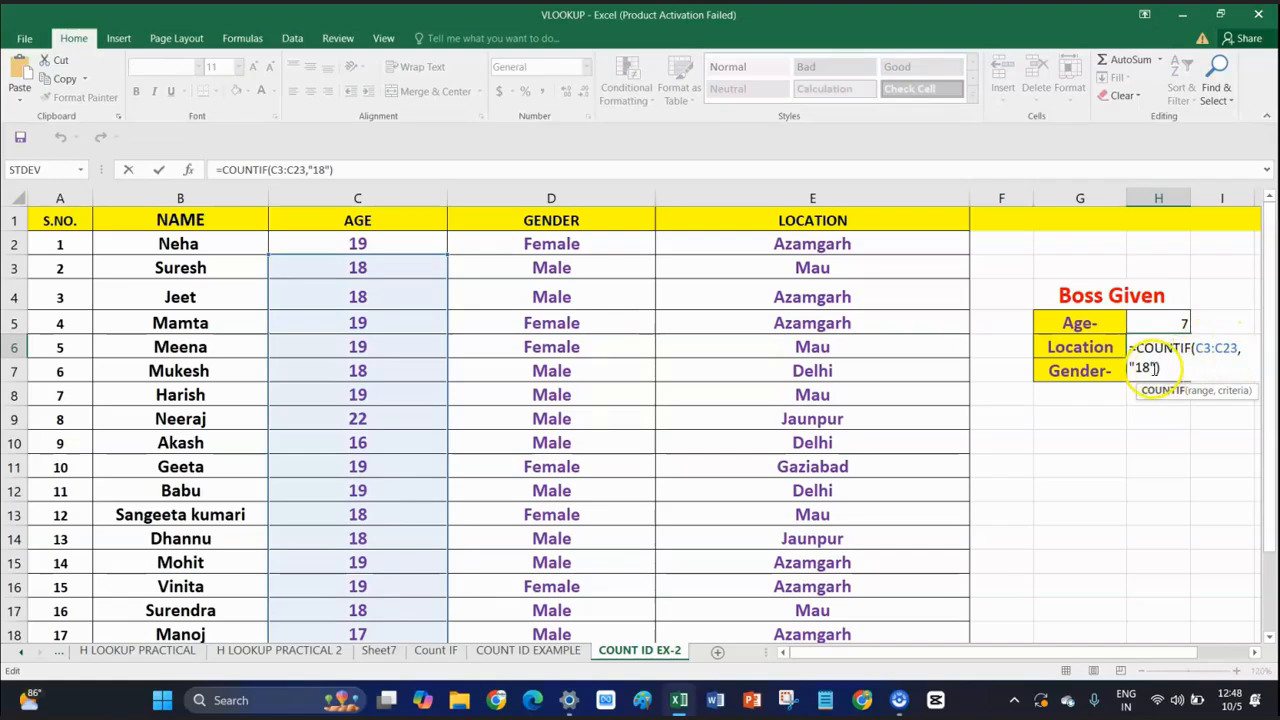
left_click(1156, 369)
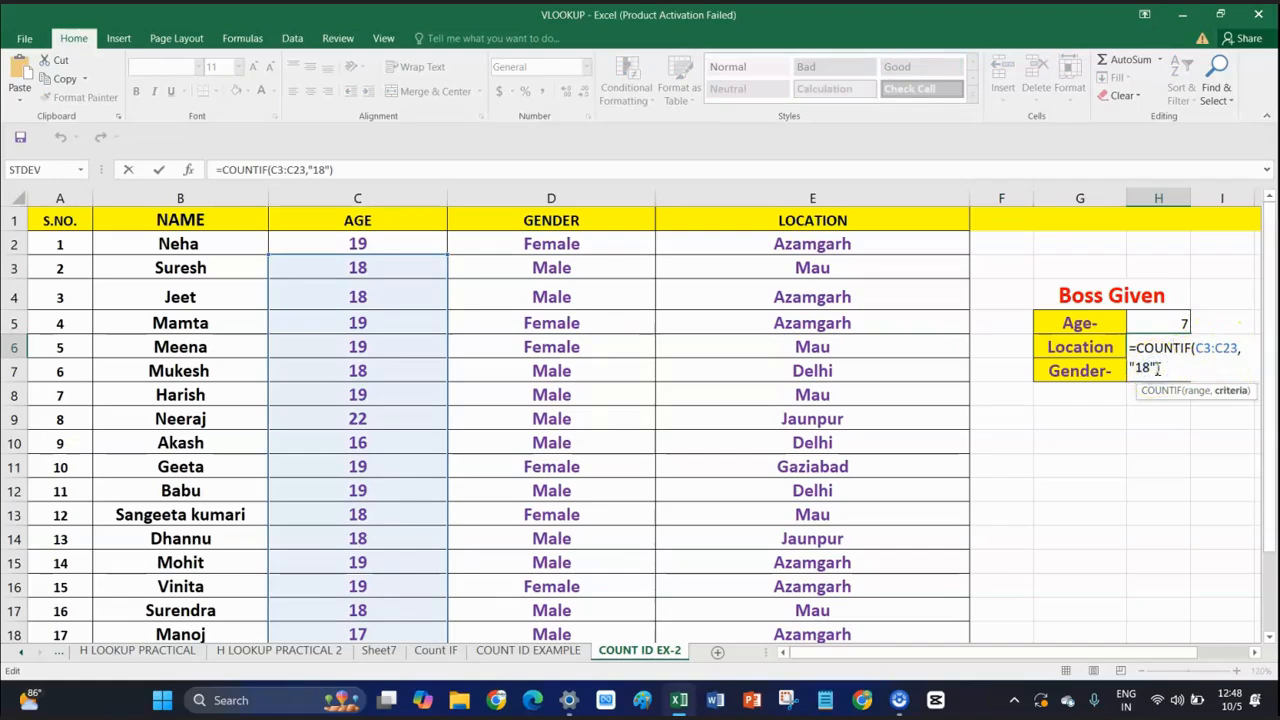
key("BackSpace")
key("BackSpace")
key("BackSpace")
key("BackSpace")
key("BackSpace")
key("BackSpace")
key("BackSpace")
key("BackSpace")
key("BackSpace")
key("BackSpace")
key("BackSpace")
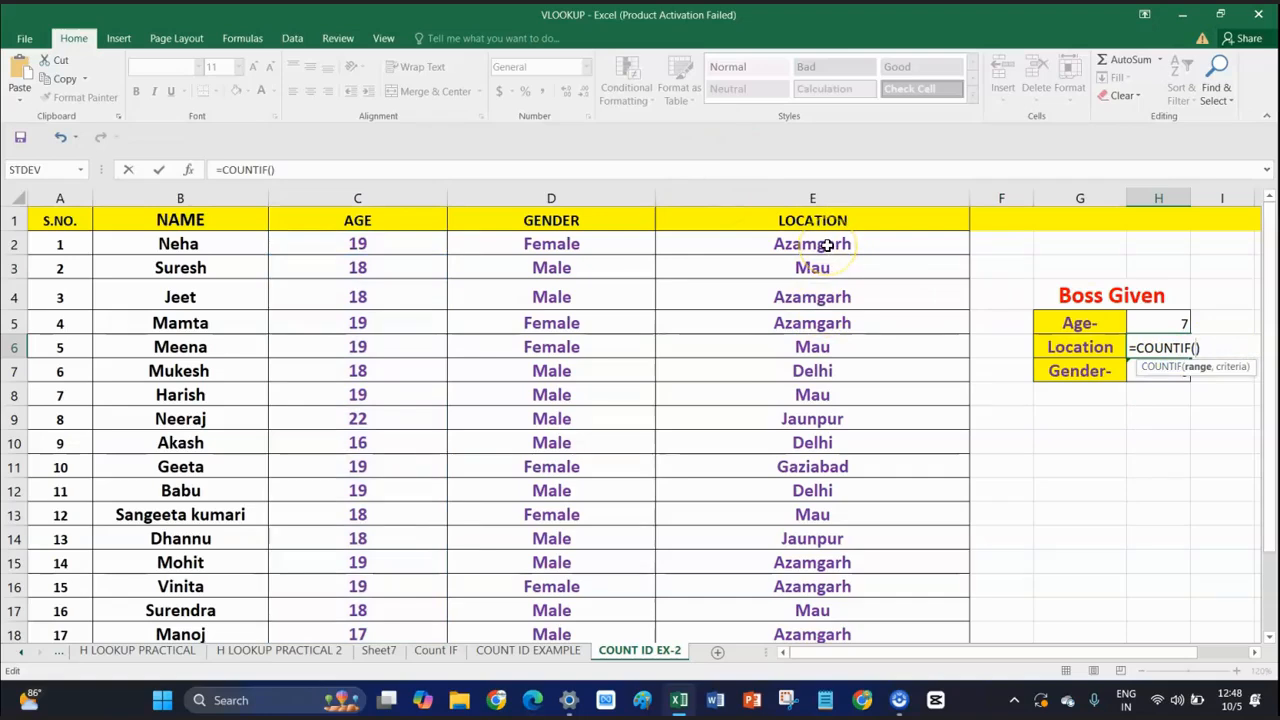
Step: Complete the Location formula in cell H6 as =COUNTIF(E2:E22,"AZAMGARH") to count the people from Azamgarh
left_click_drag(825, 243, 820, 580)
scroll(1029, 357, "up", 2)
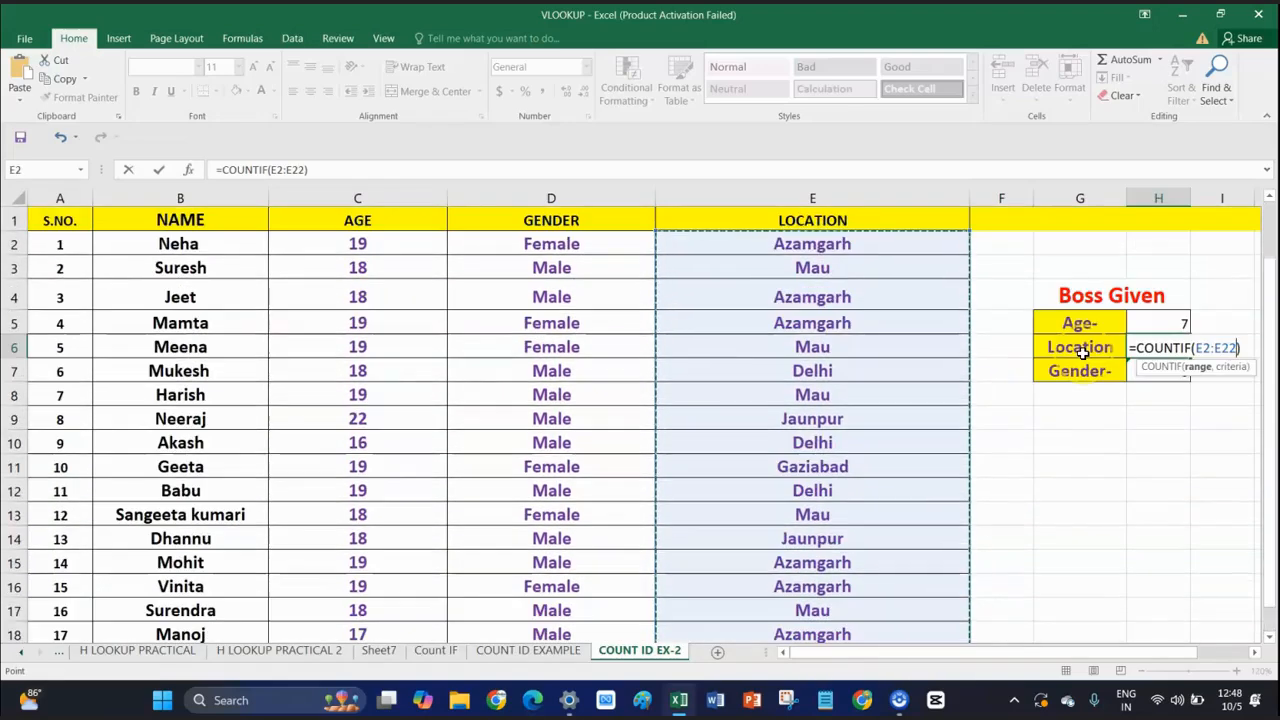
type(",")
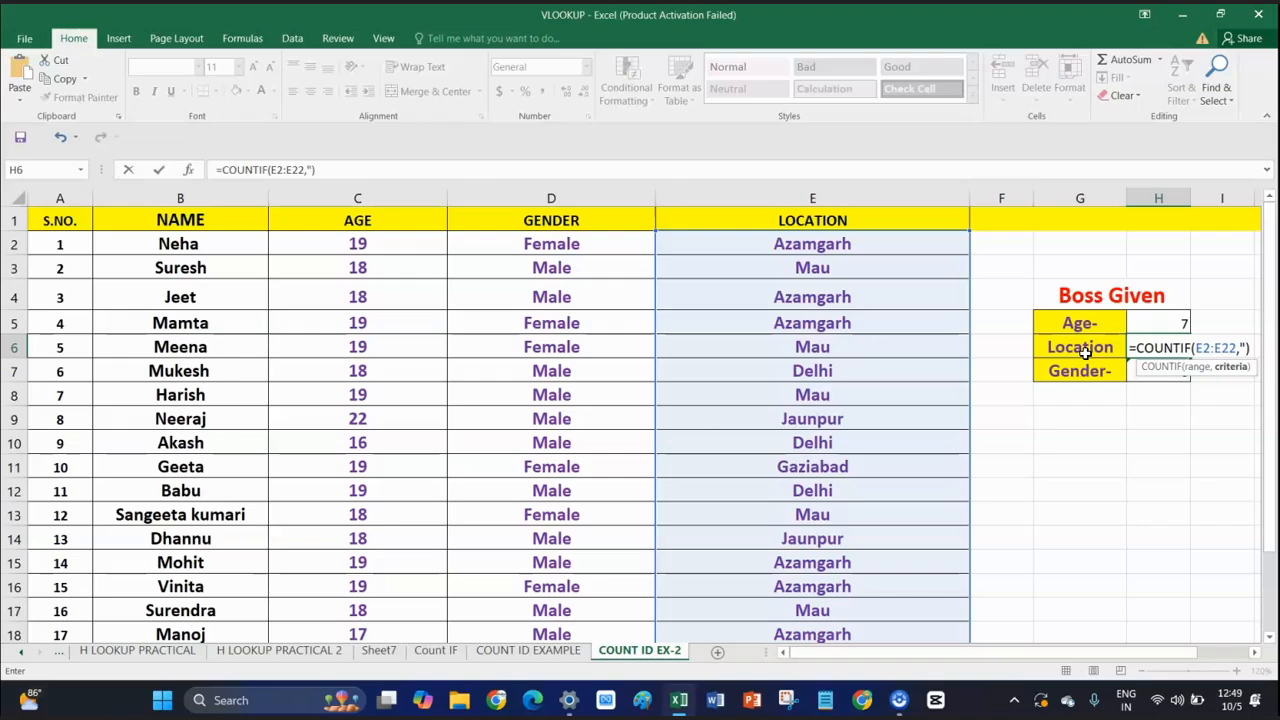
type("AZA")
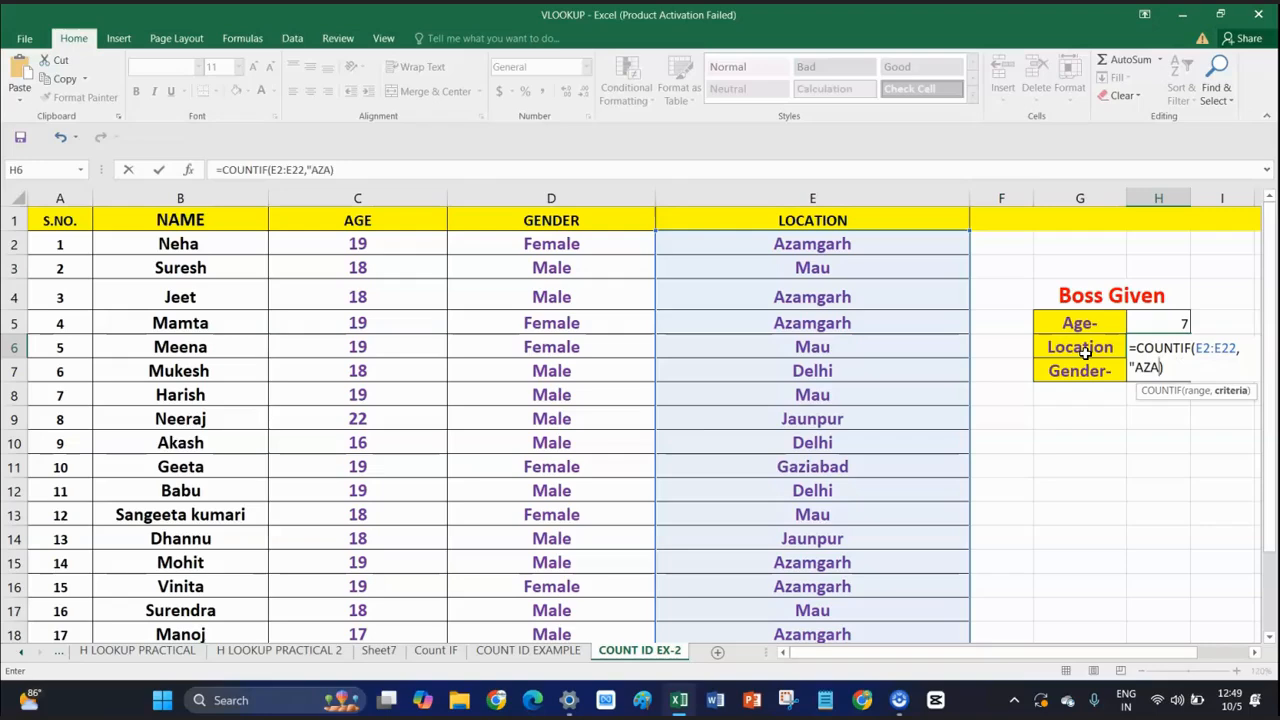
type("MGARH")
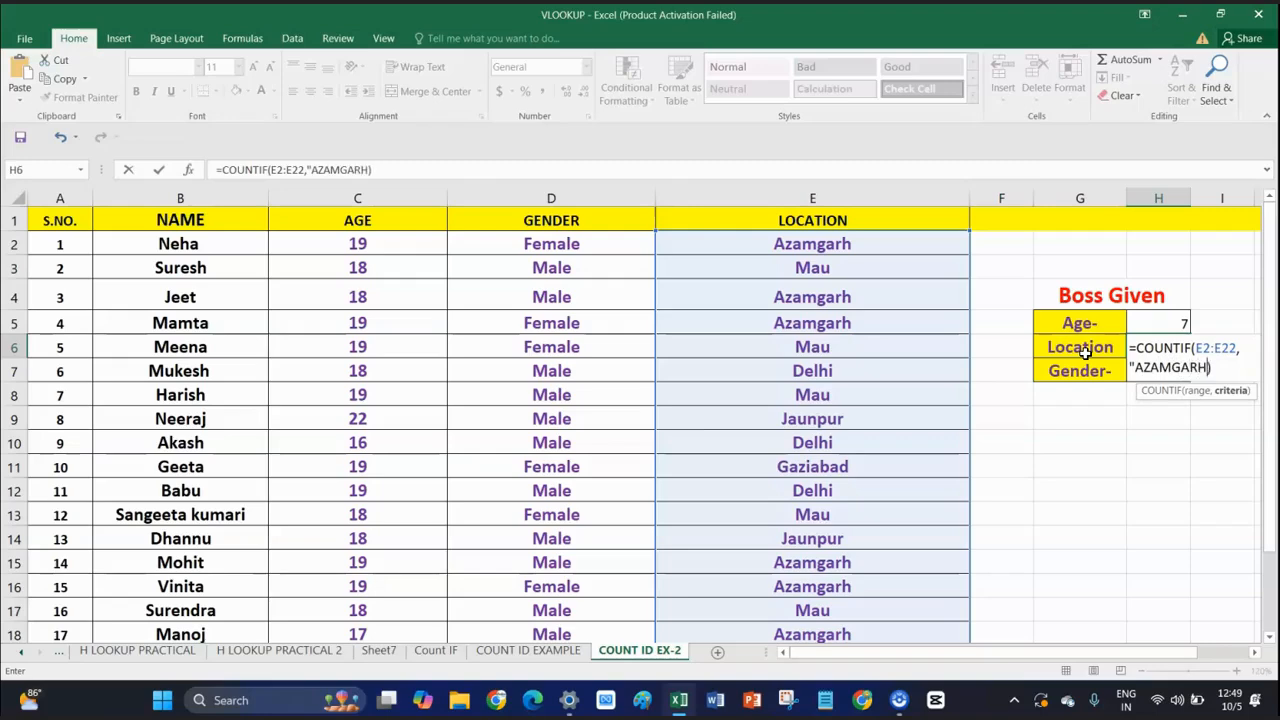
type("\")")
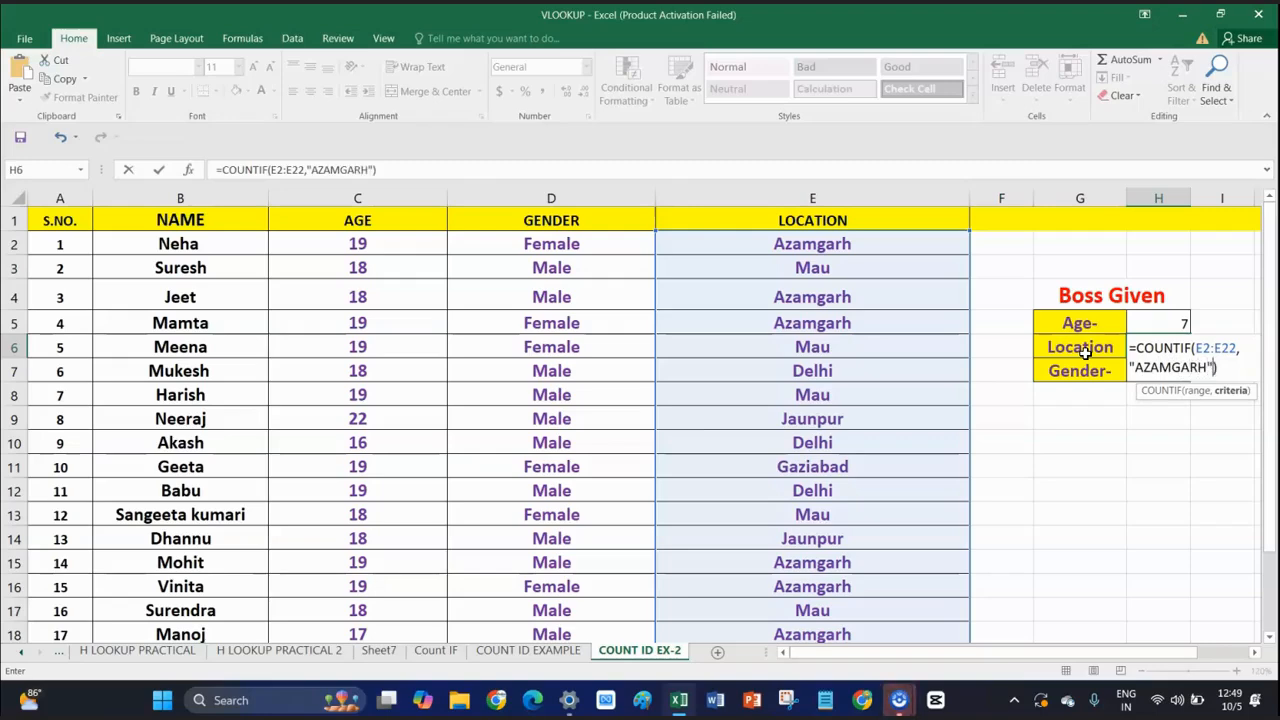
type(")")
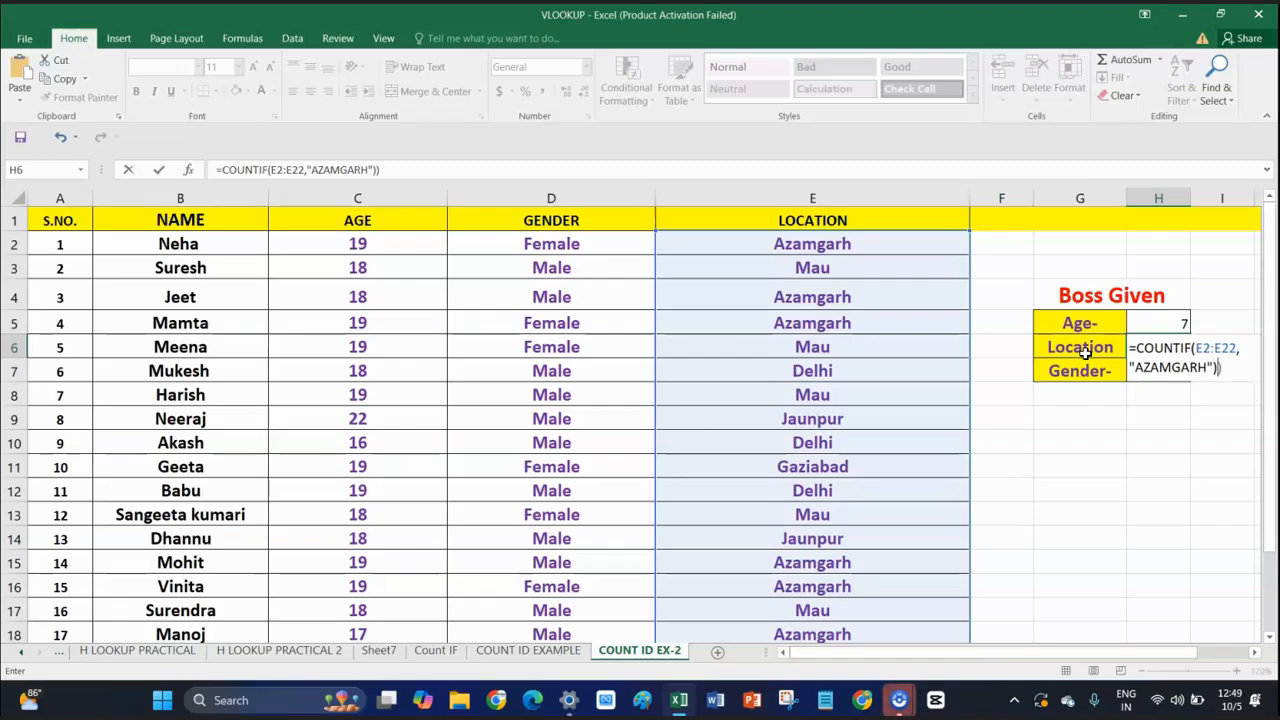
key("BackSpace")
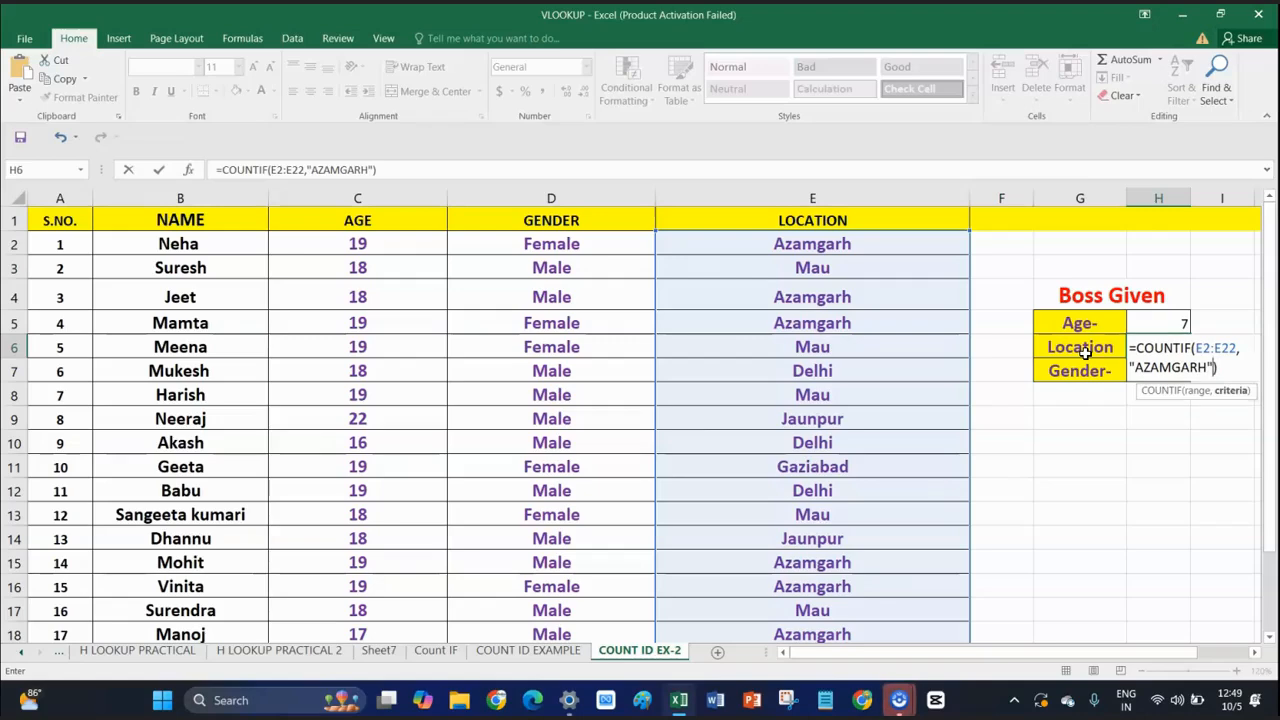
key("Return")
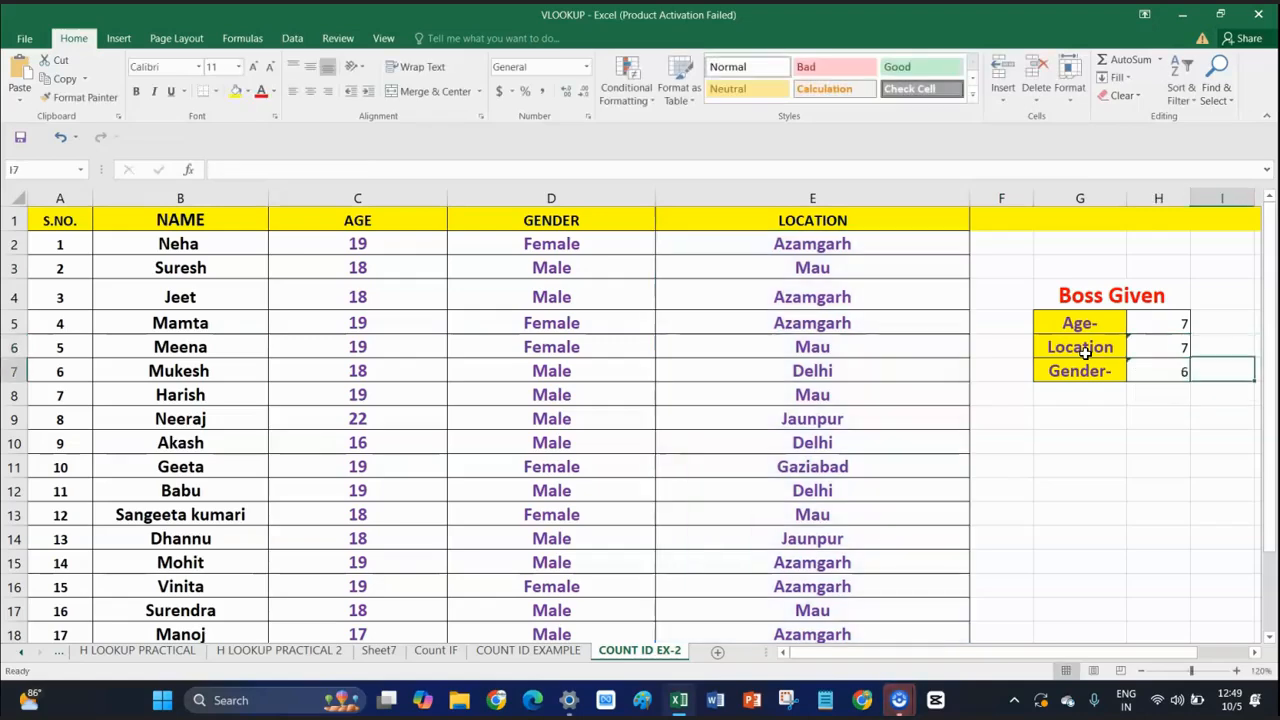
Step: Change the criterion of the Location formula in cell H6 to "DELHI"
left_click(1154, 338)
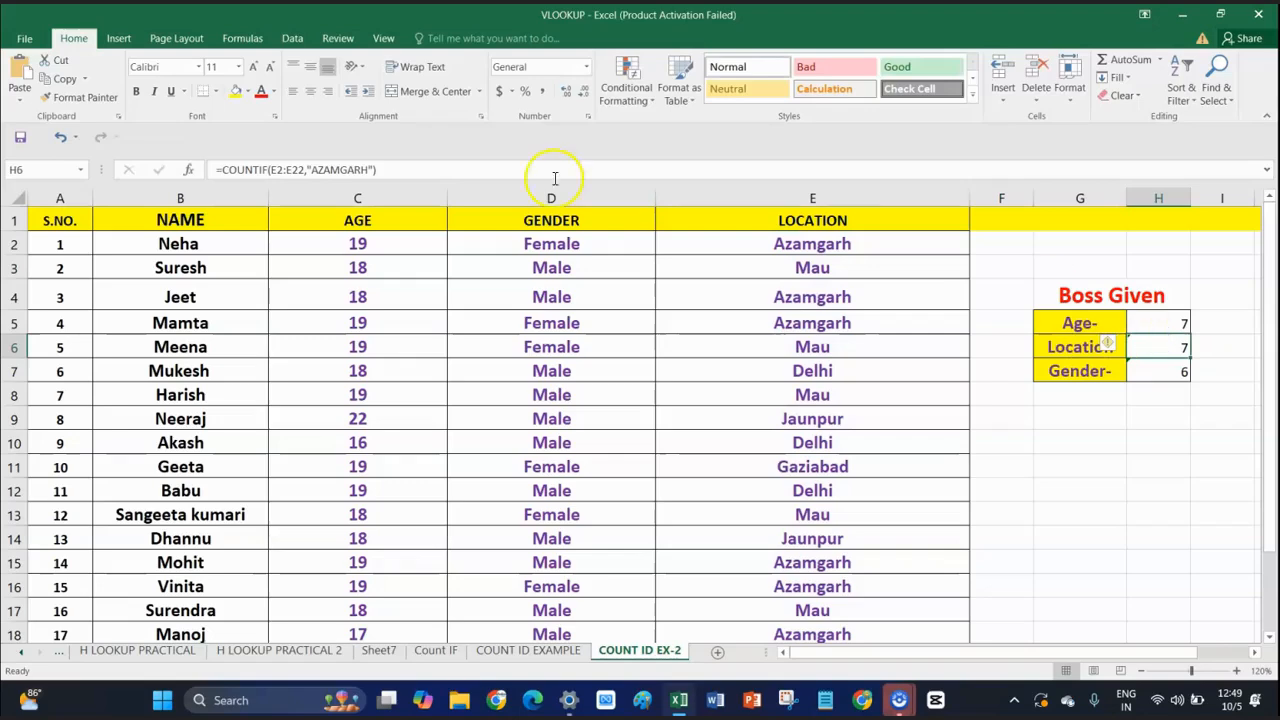
double_click(1154, 344)
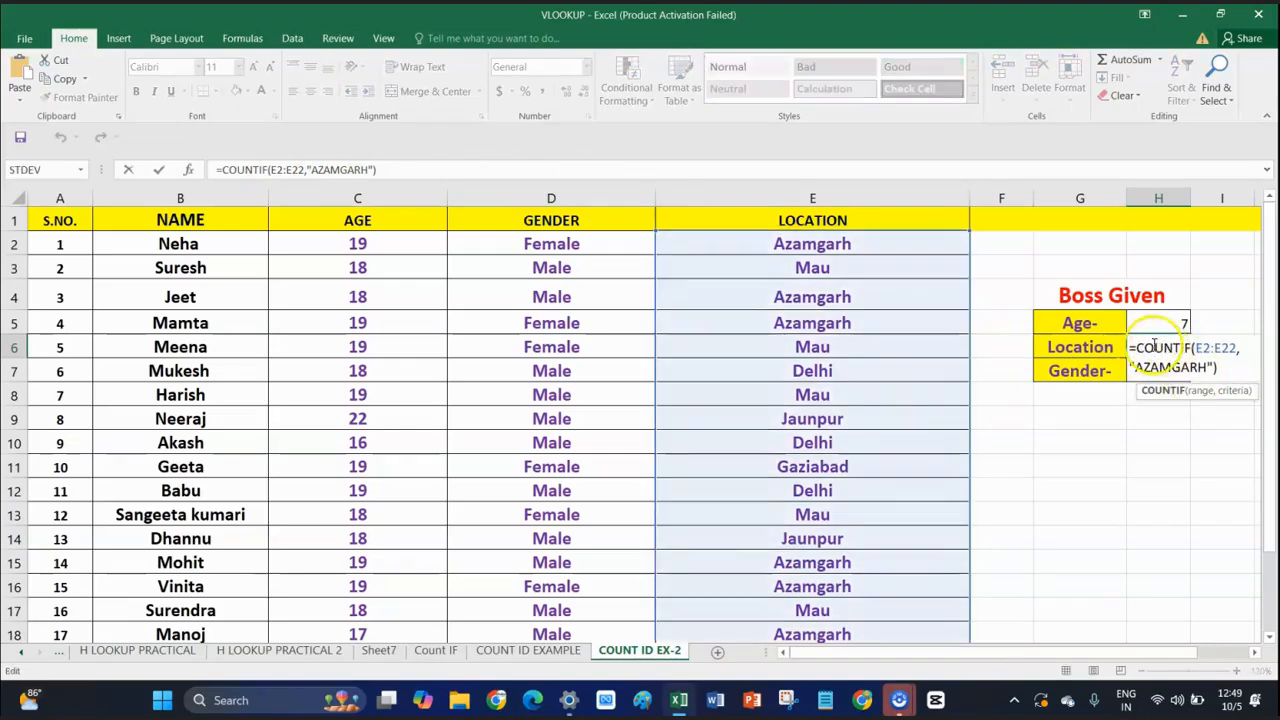
double_click(1173, 368)
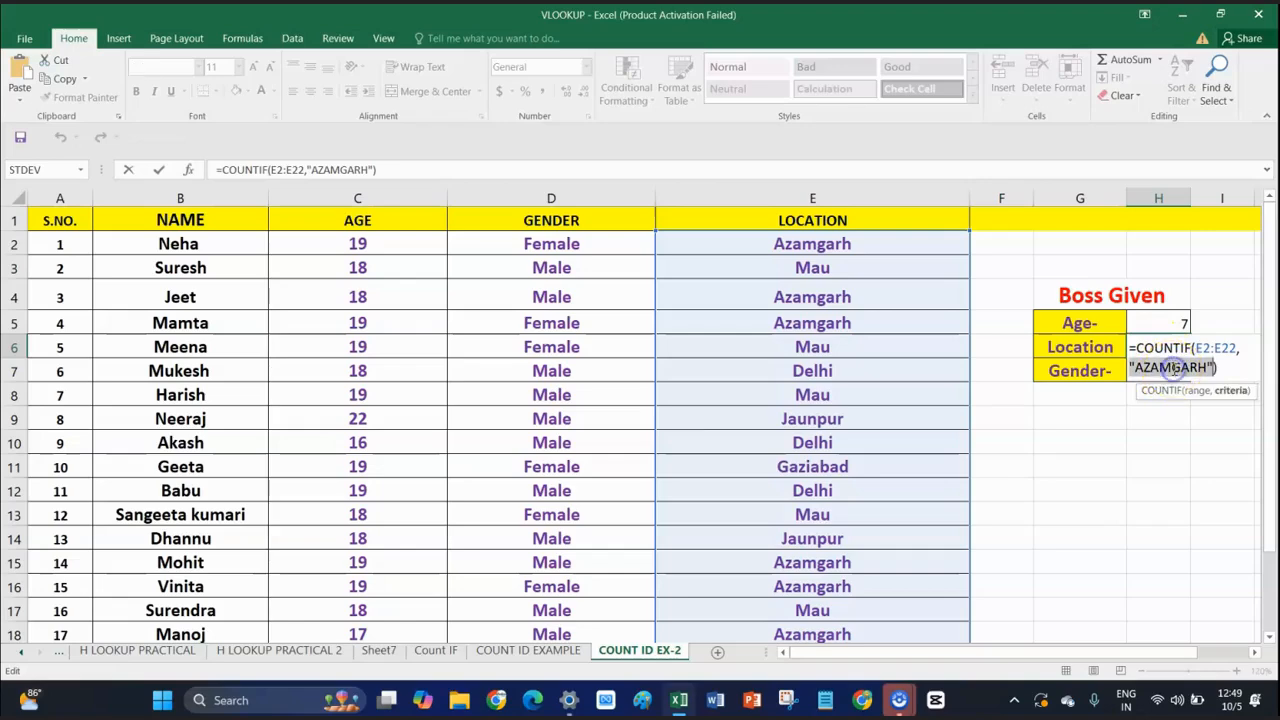
left_click(1164, 368)
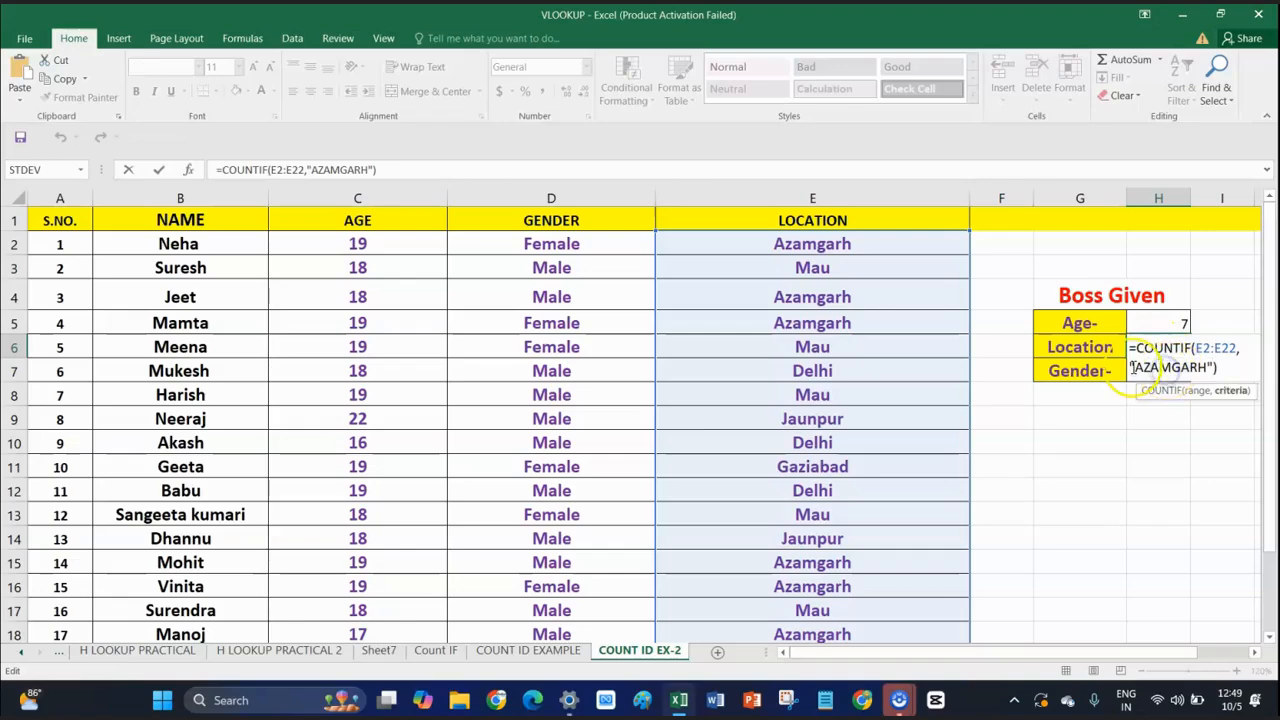
left_click_drag(1136, 367, 1208, 368)
type("DE")
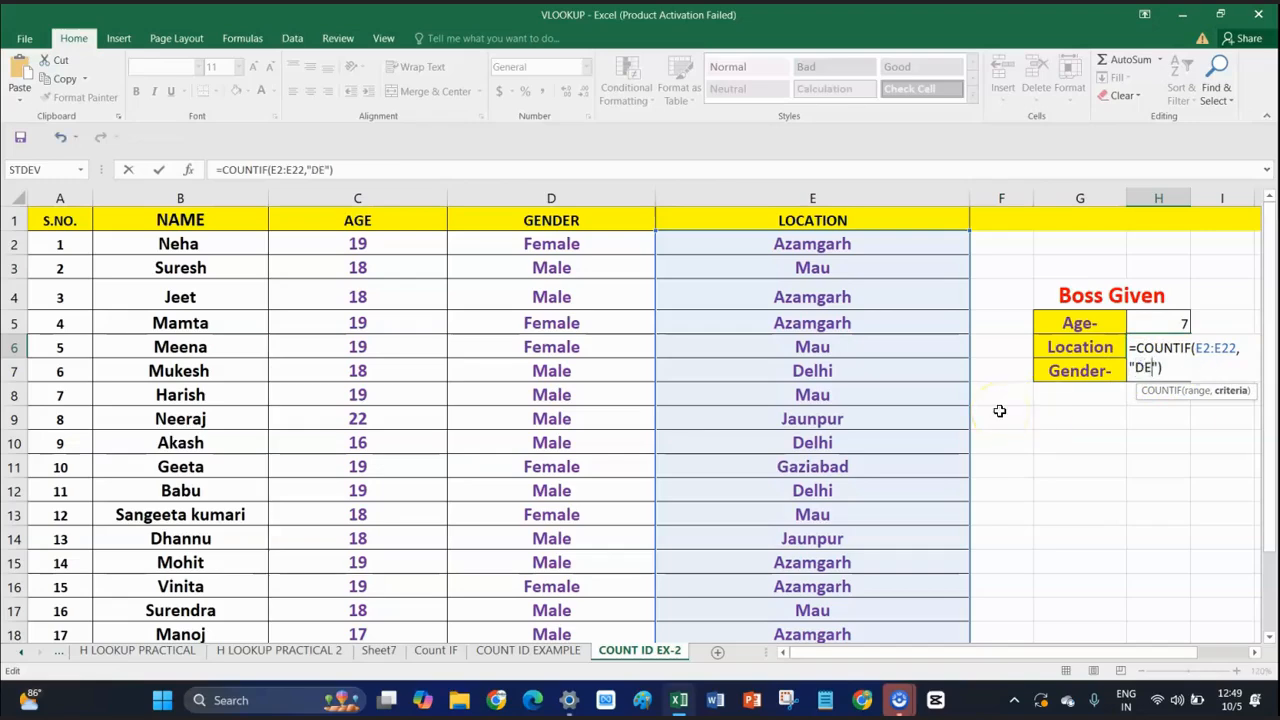
type("LHI")
key("Return")
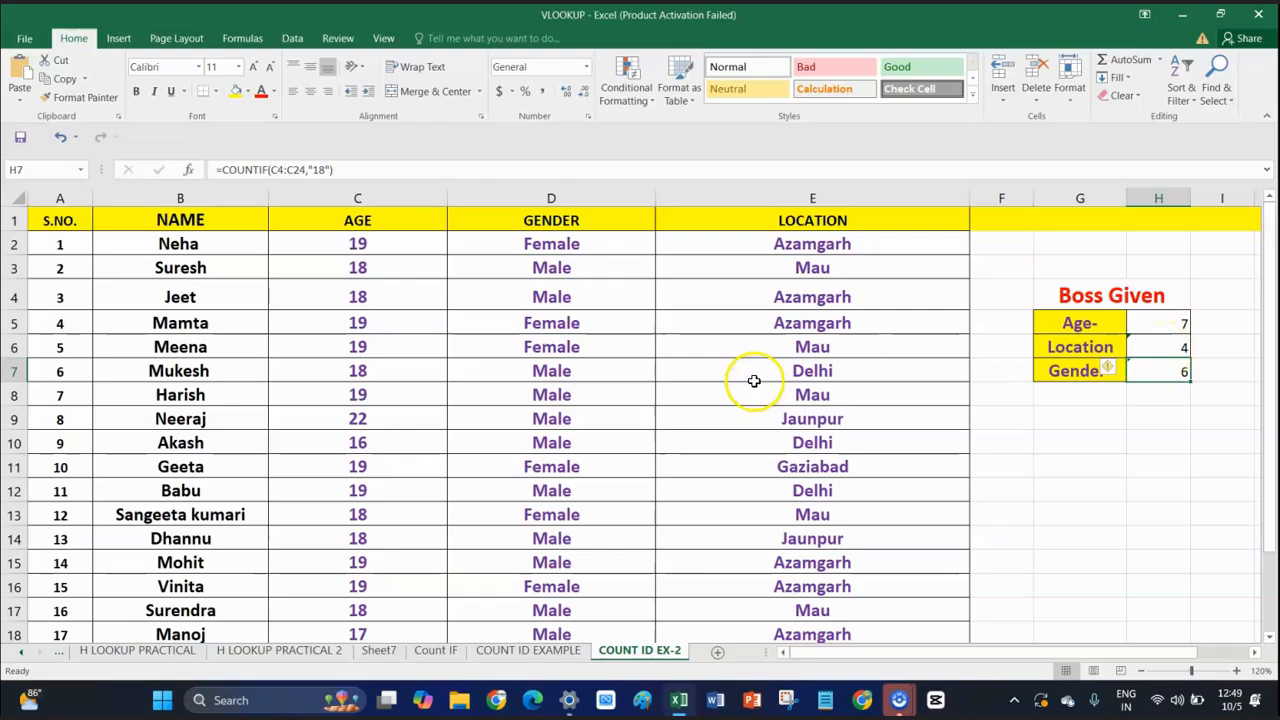
Step: Inspect the COUNTIF formulas in the Location cell H6 and the Gender cell H7
left_click(1156, 373)
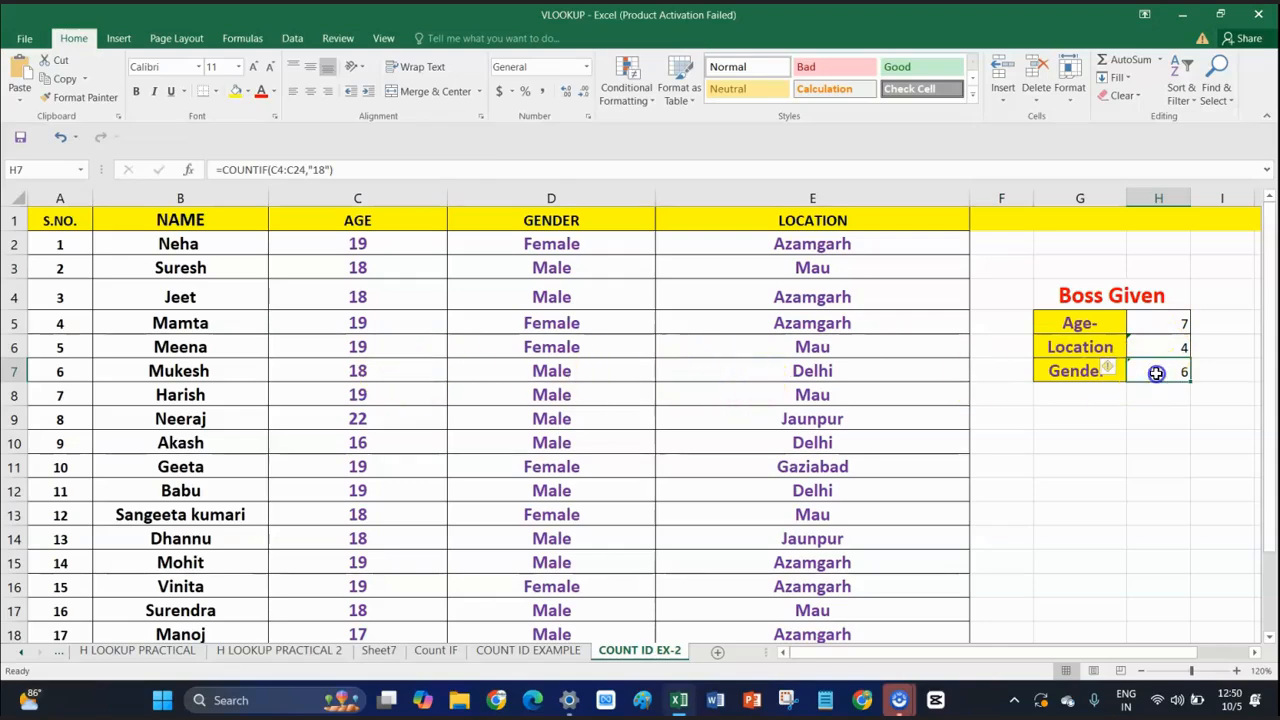
double_click(1165, 348)
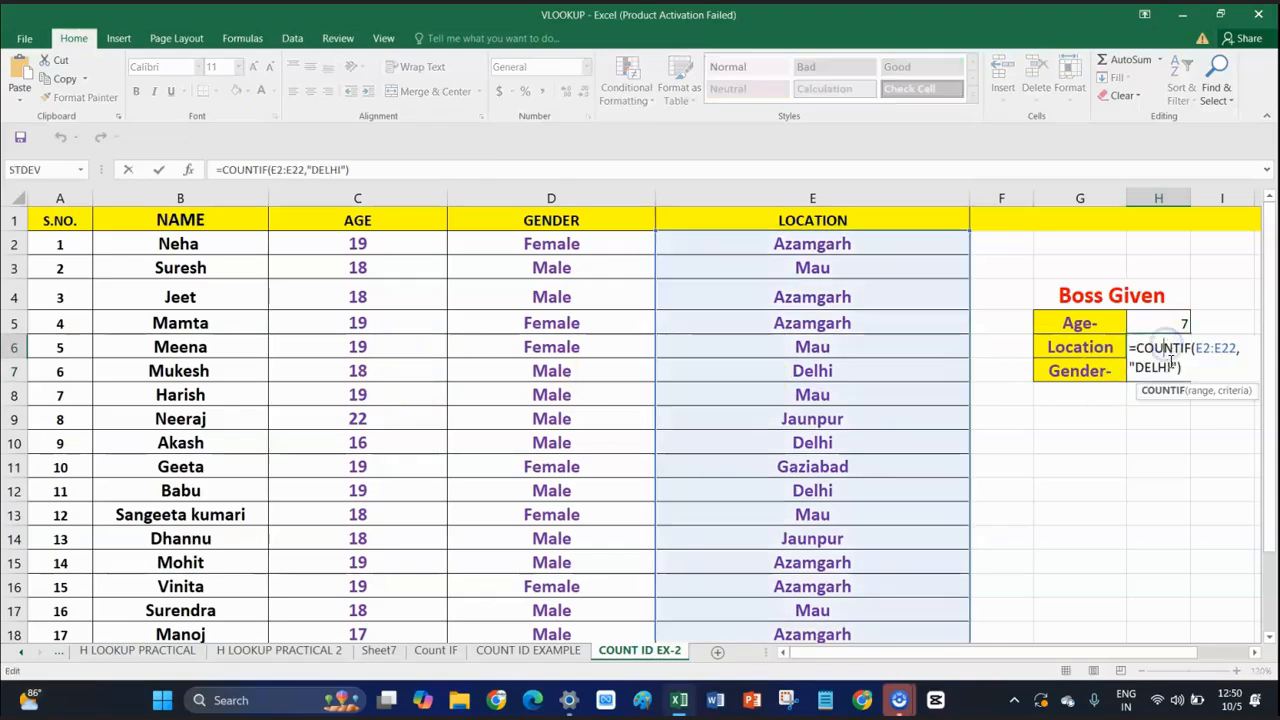
left_click(1145, 432)
left_click(1157, 370)
double_click(1157, 372)
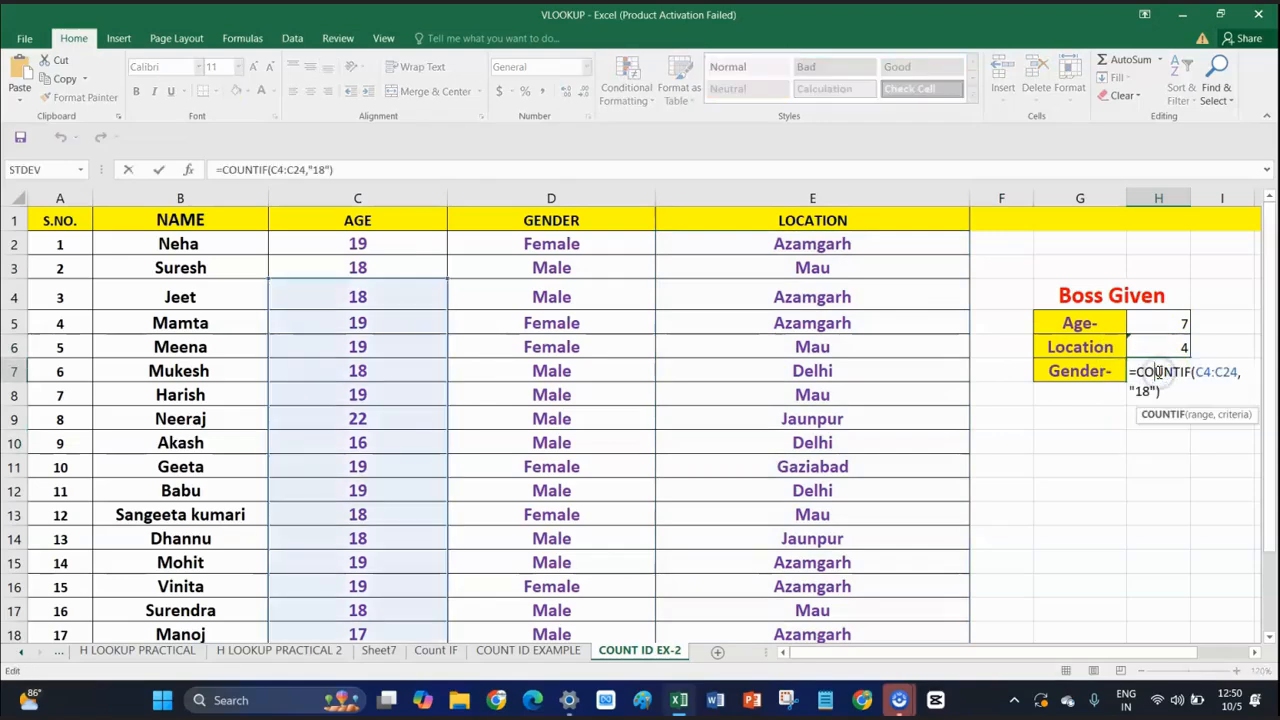
left_click(1131, 448)
left_click(1173, 376)
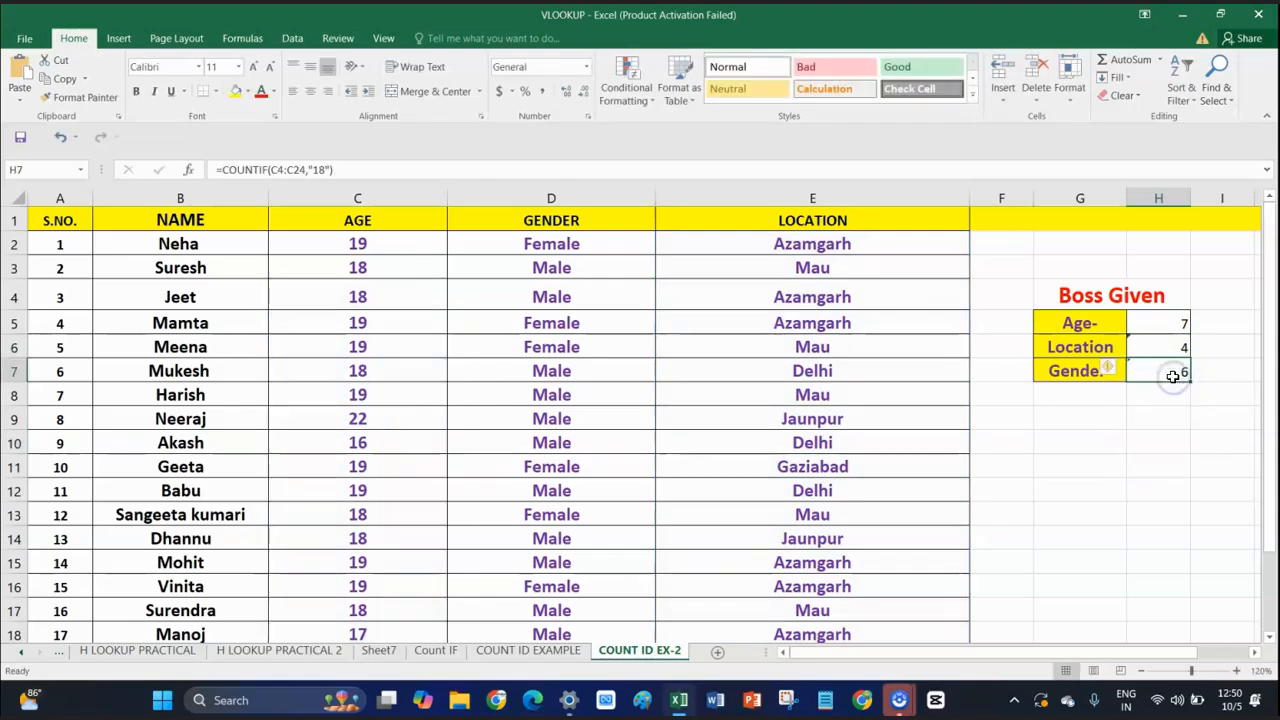
Step: Replace the range and criterion in the Gender cell H7 so the formula is =COUNTIF(D2:D22,"MALE")
double_click(1173, 376)
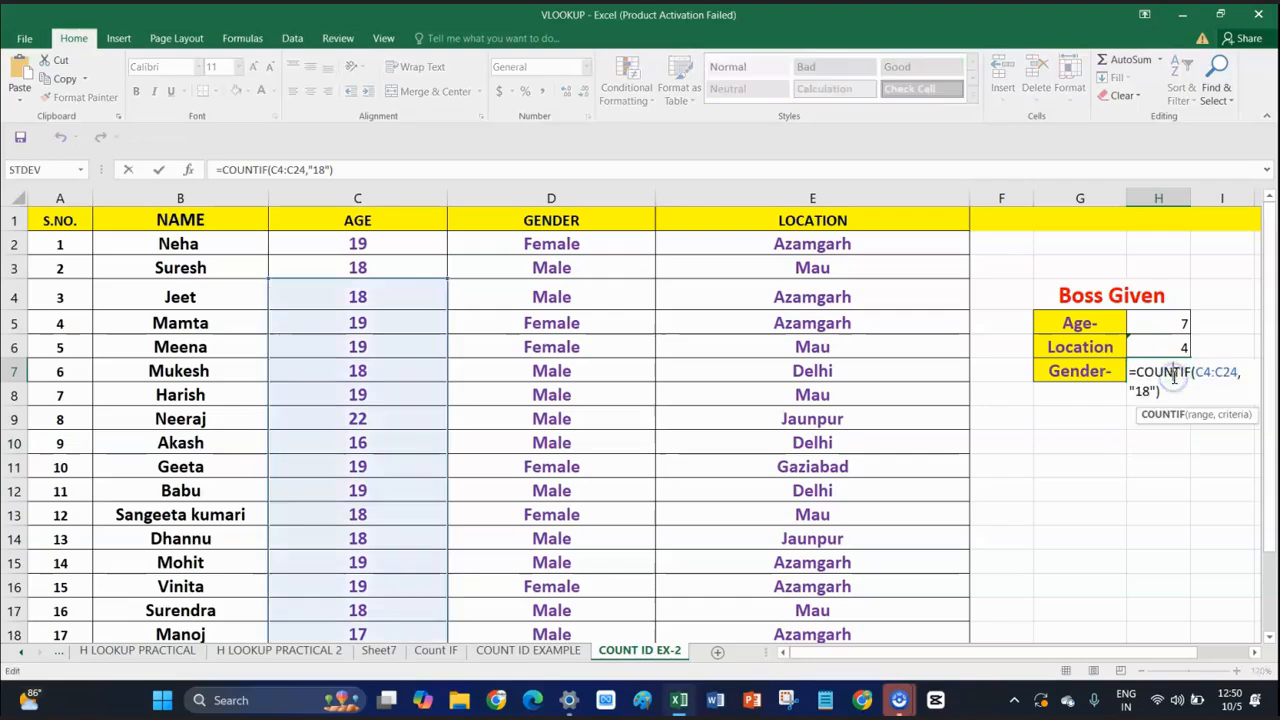
left_click_drag(1195, 372, 1156, 392)
key("BackSpace")
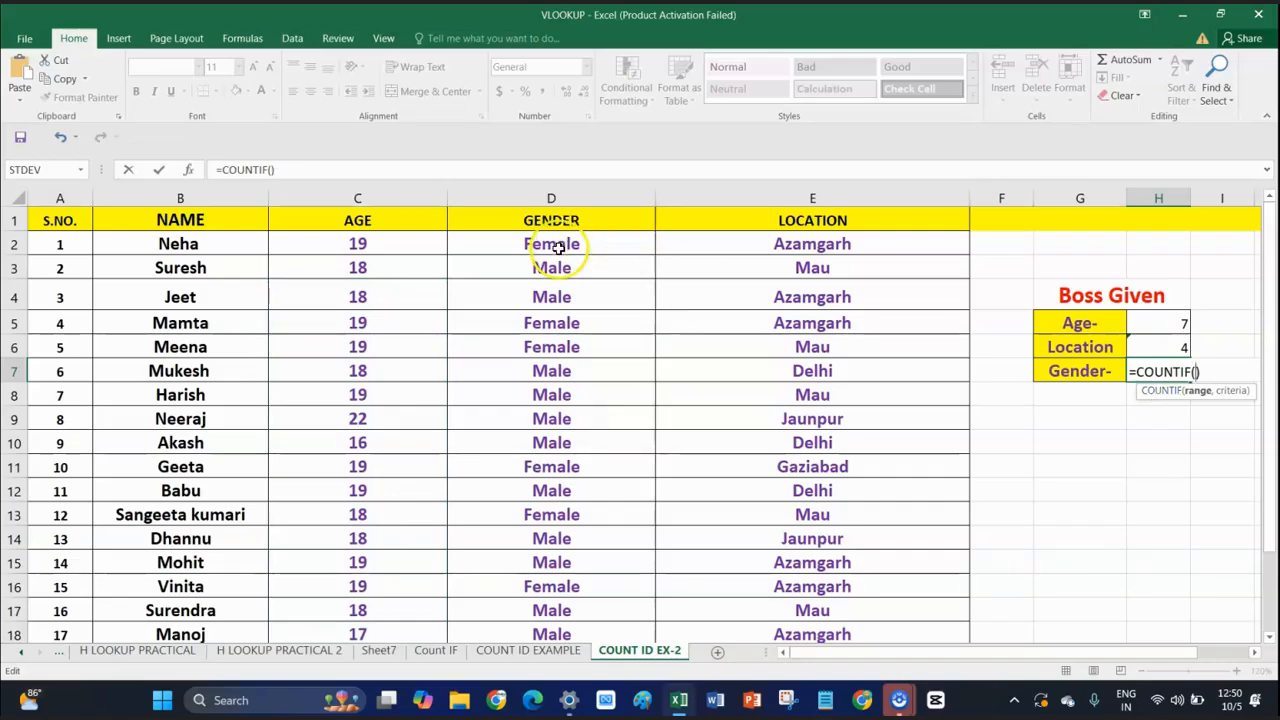
left_click_drag(558, 245, 556, 582)
scroll(1229, 300, "up", 1)
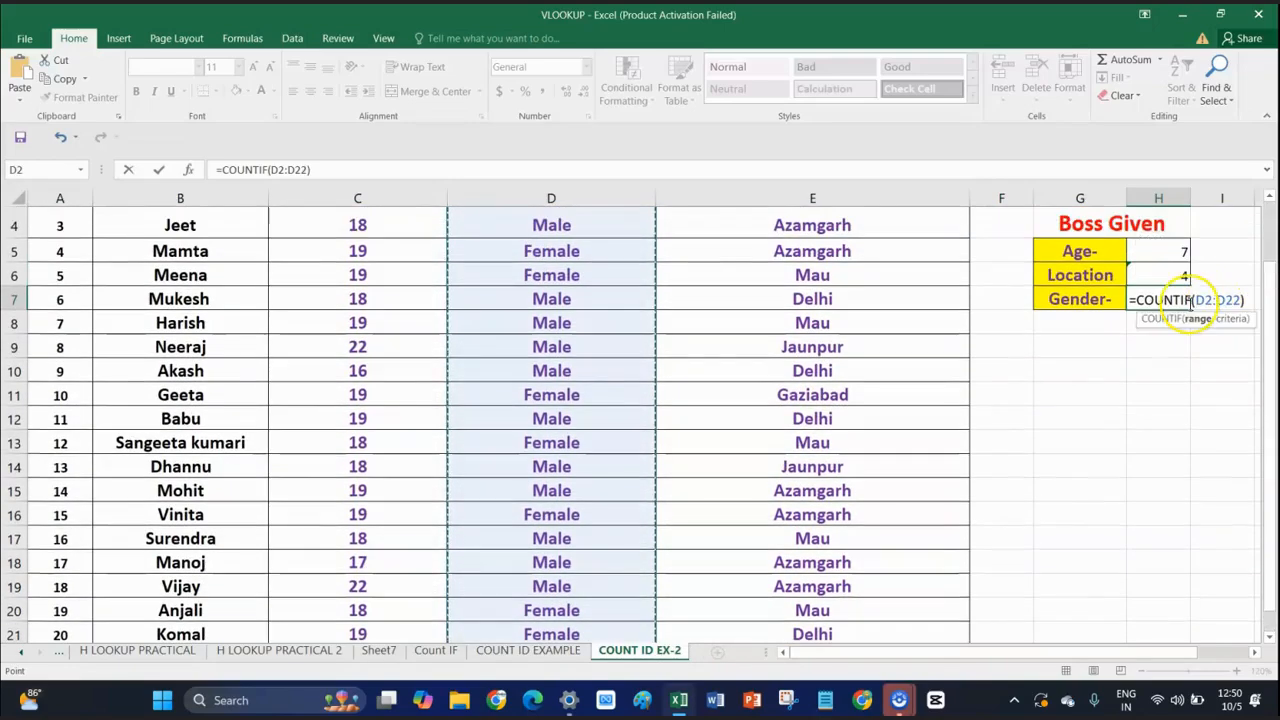
type(",")
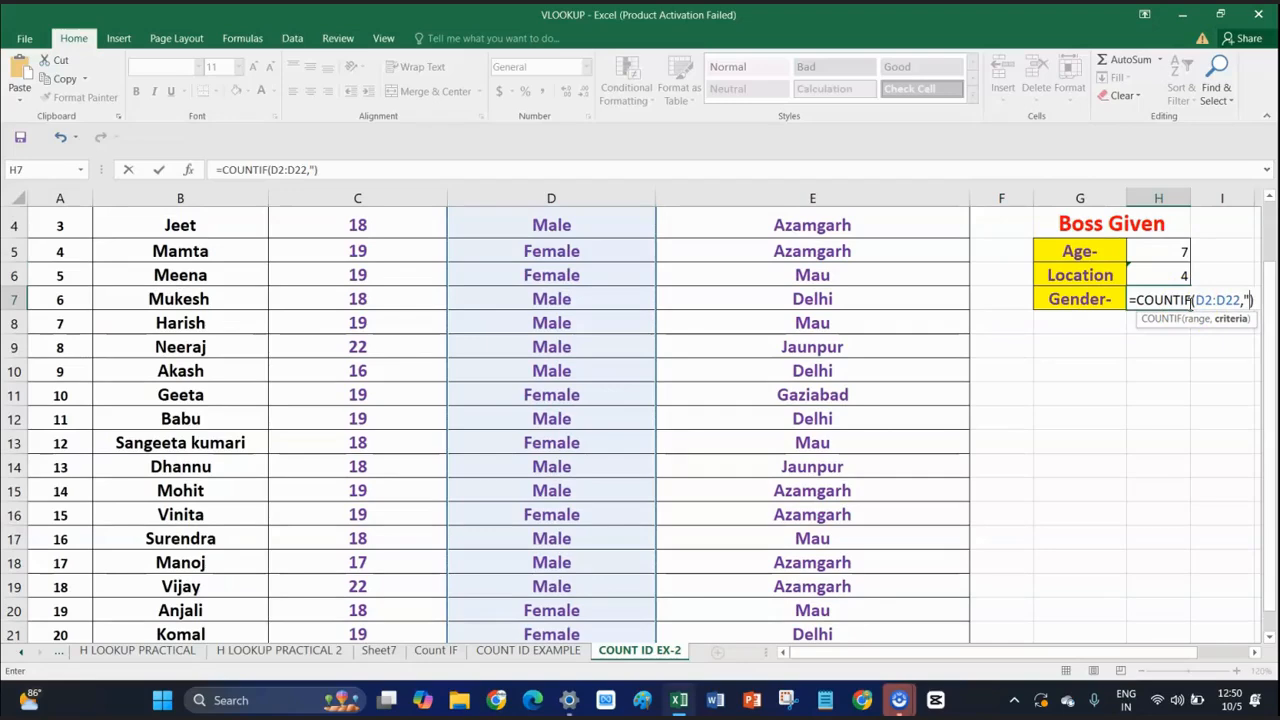
type("MALE")
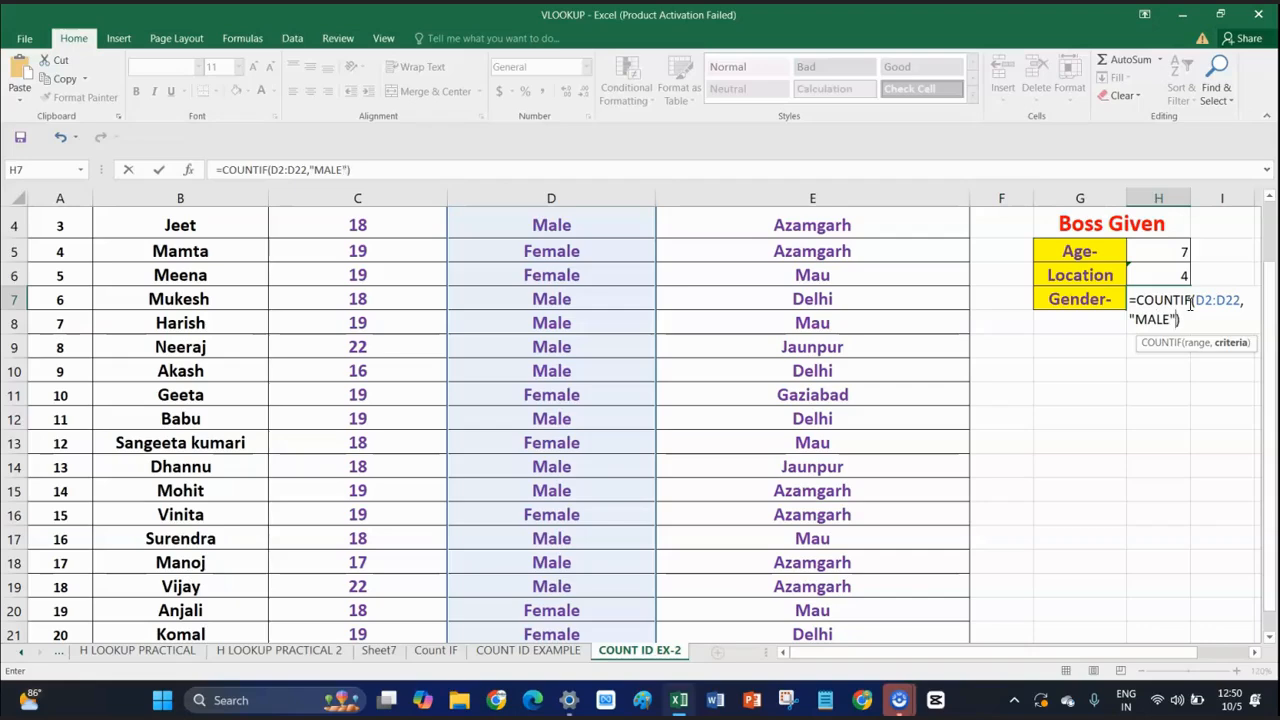
left_click(1195, 314)
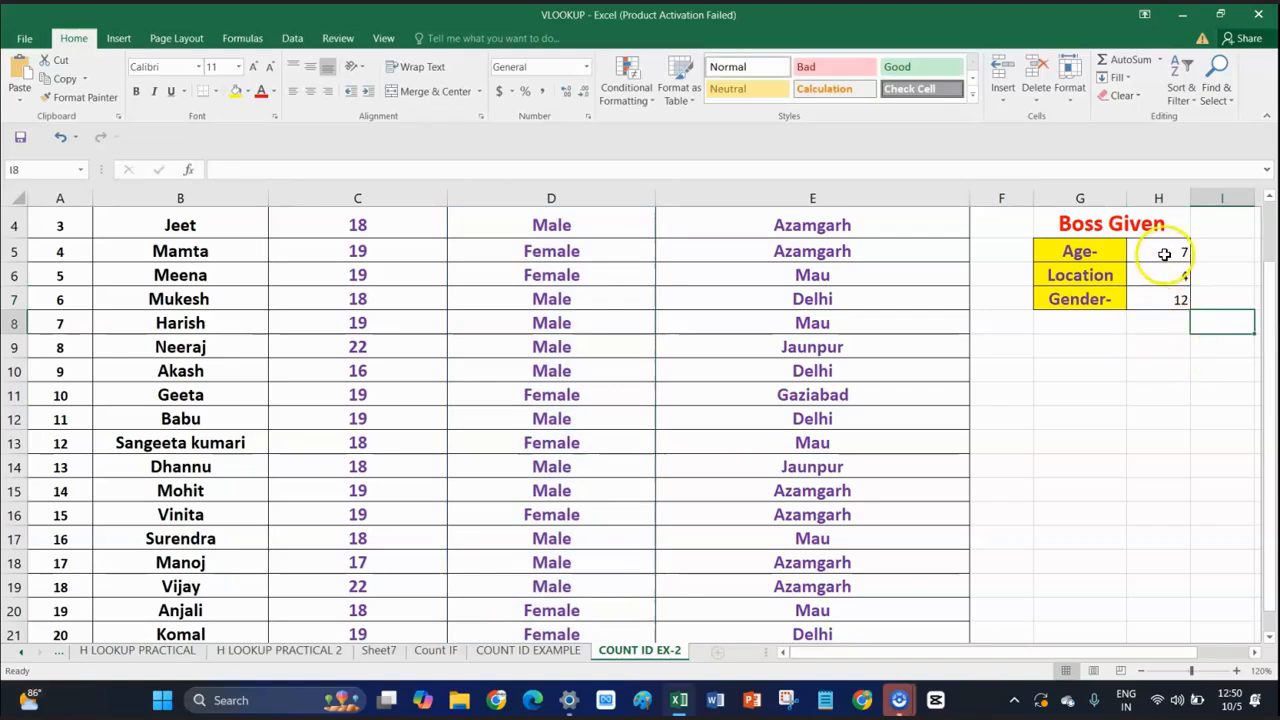
Step: Review the finished COUNTIF formulas in the Age, Location and Gender cells H5, H6 and H7
scroll(925, 440, "up", 1)
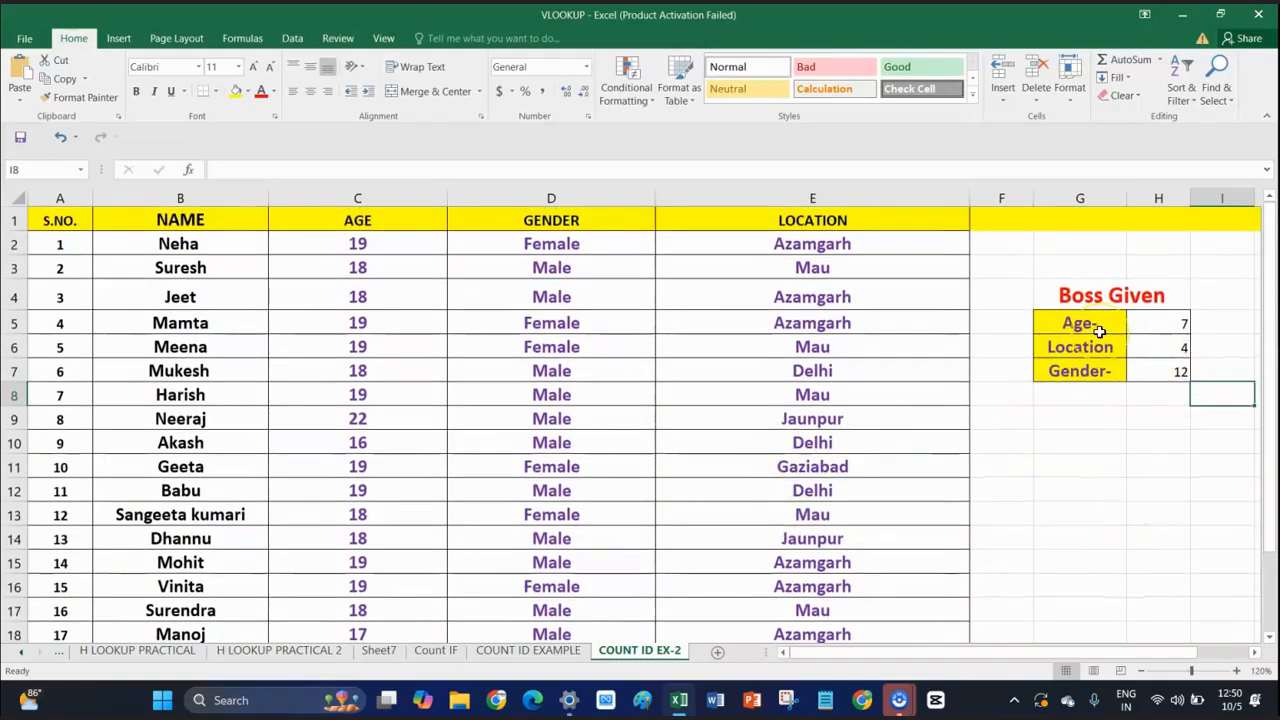
left_click(1164, 323)
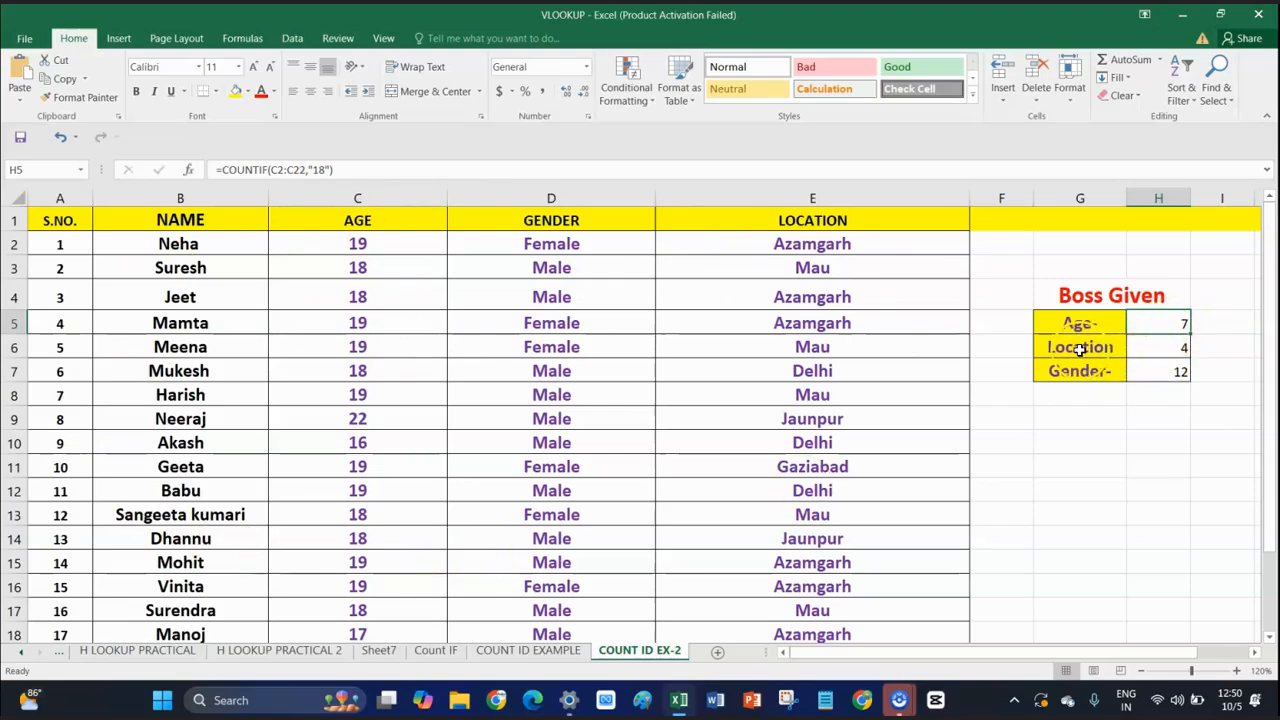
left_click(1160, 347)
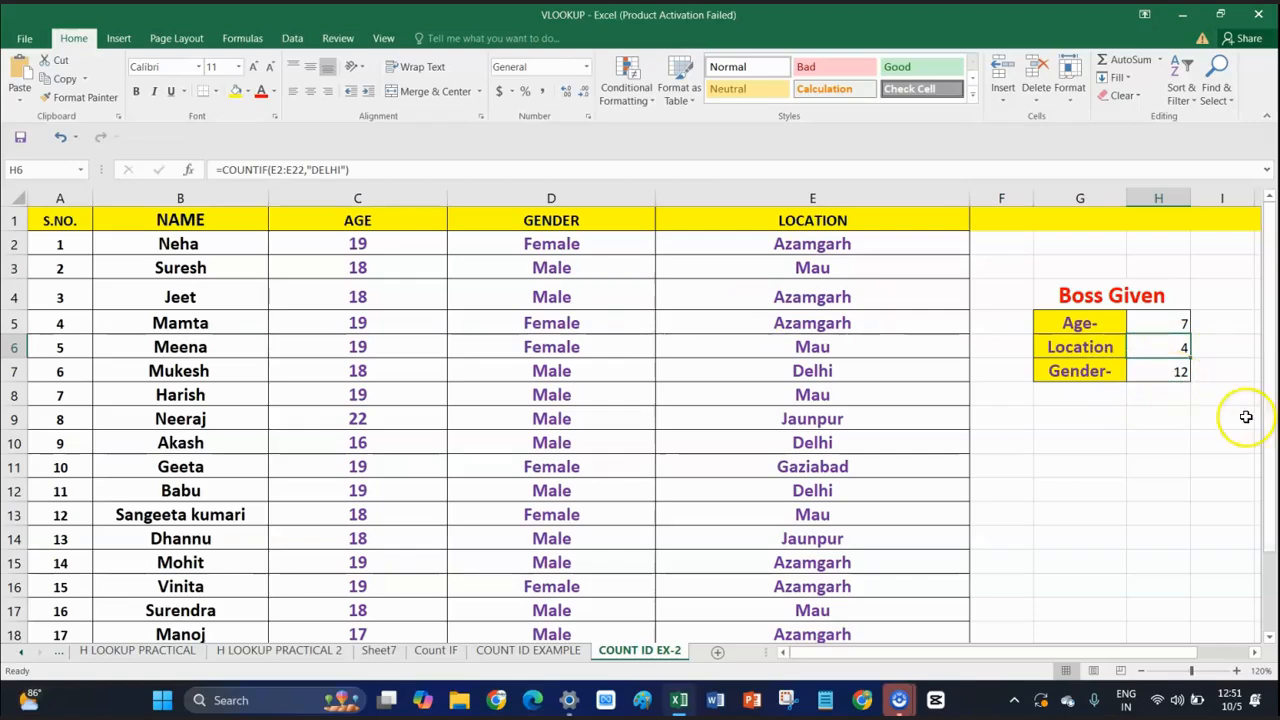
left_click(1170, 374)
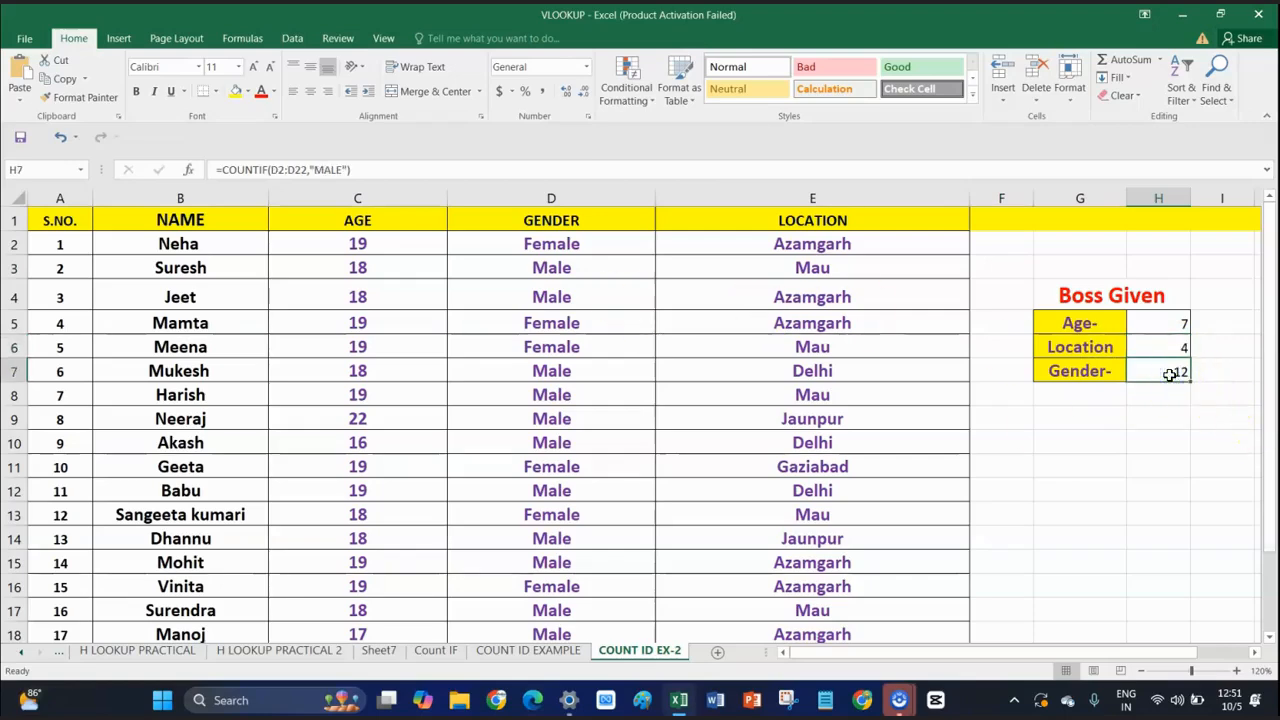
Step: Change the Age label in cell G5 to "Age 19-"
left_click(1082, 324)
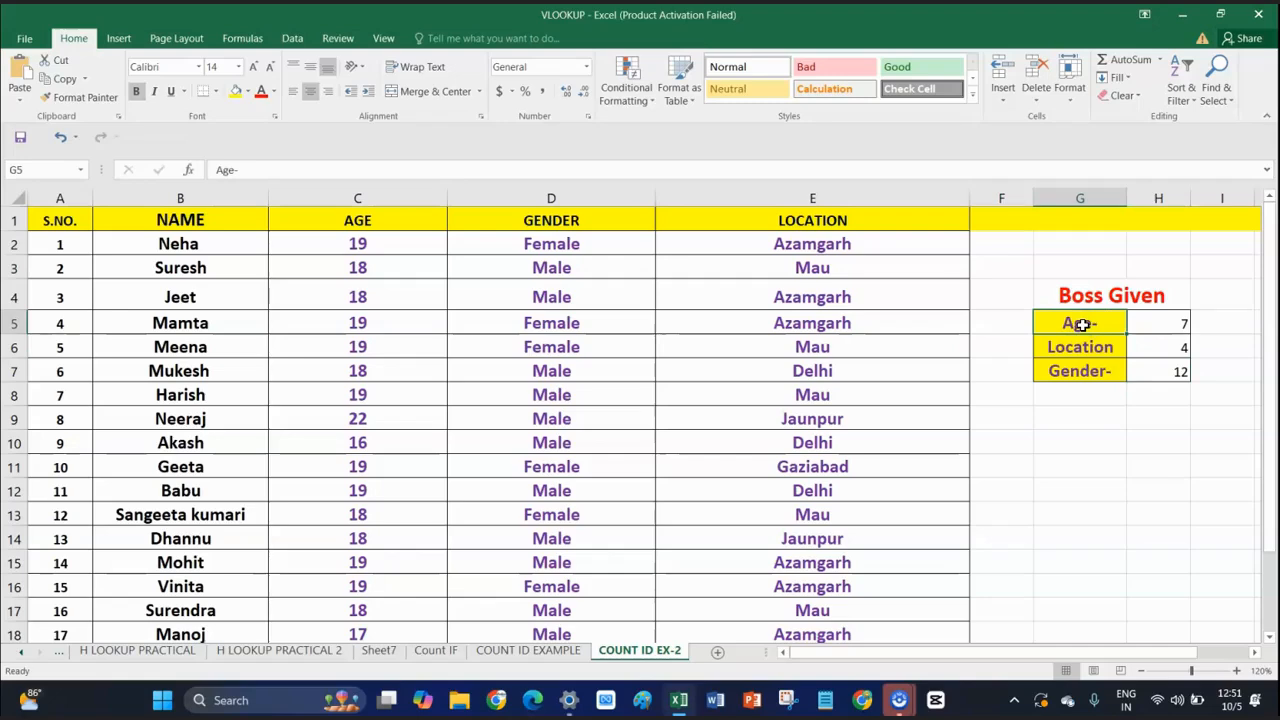
key("Right")
double_click(1084, 323)
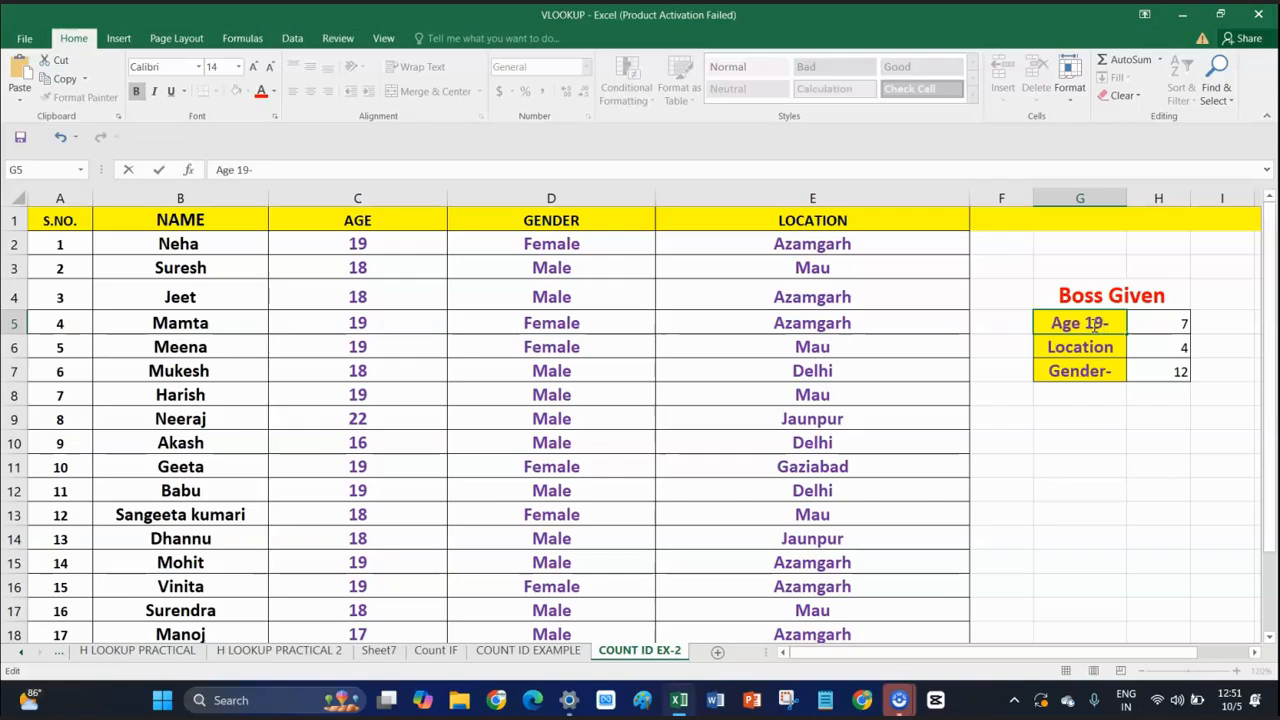
double_click(1161, 331)
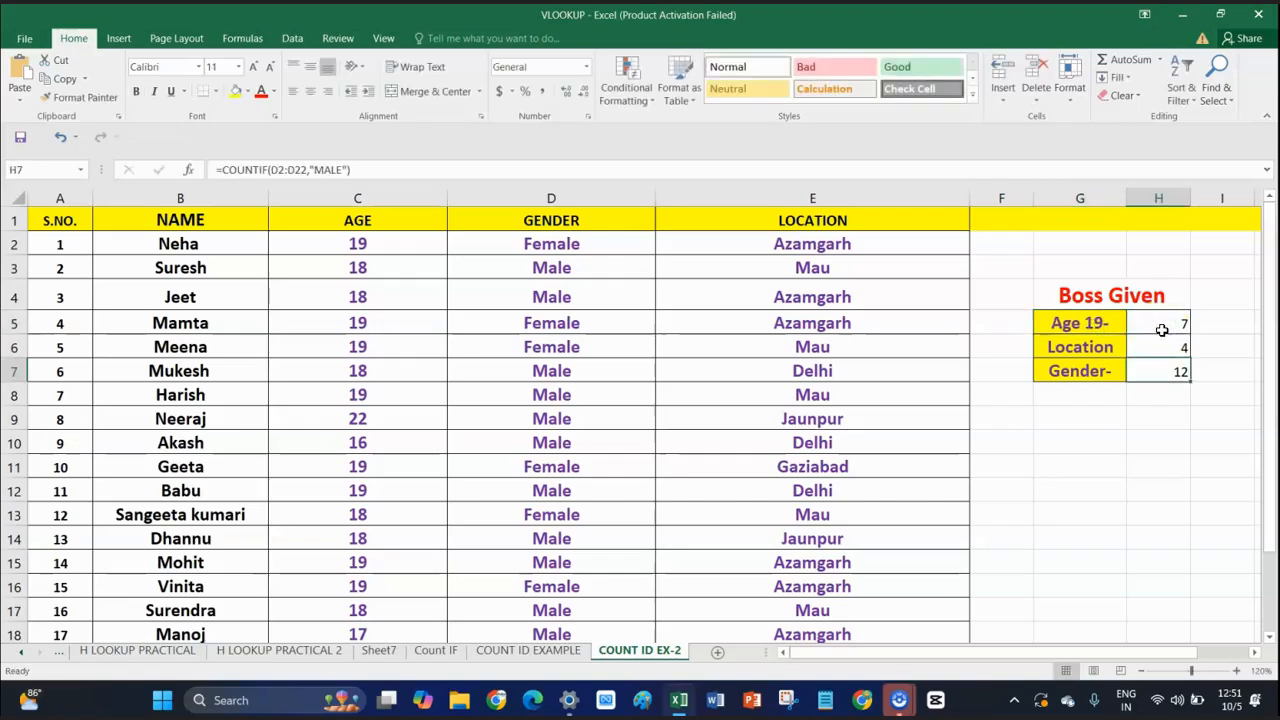
Step: Set the criterion of the age-count formula in cell H5 to "19"
left_click(1161, 330)
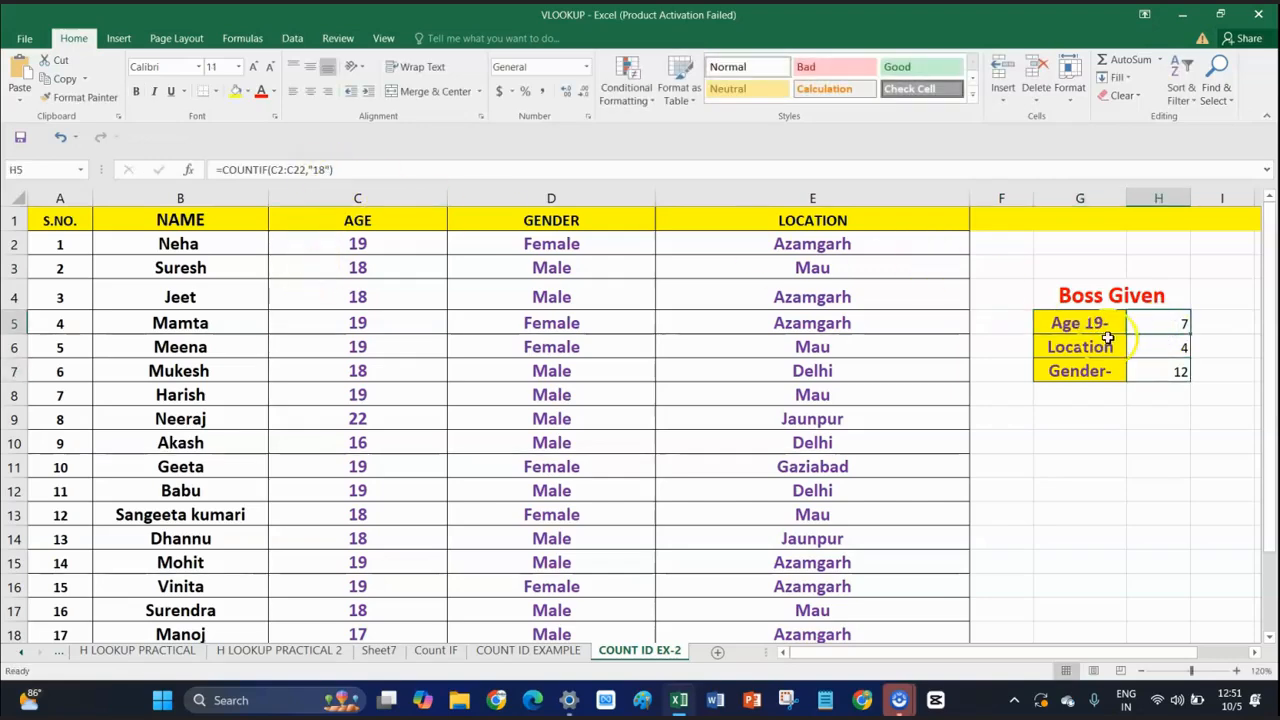
double_click(1151, 322)
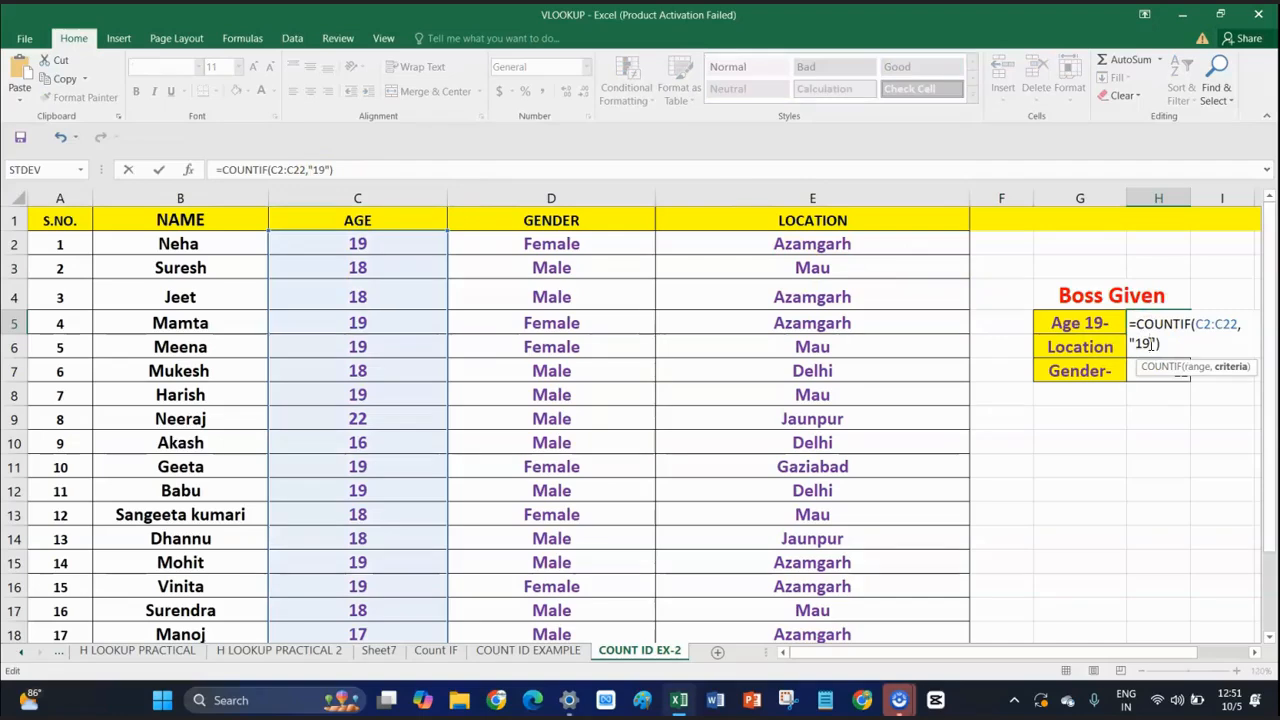
key("Return")
Step: Change the Location label in cell G6 to "Location MAU"
double_click(1097, 349)
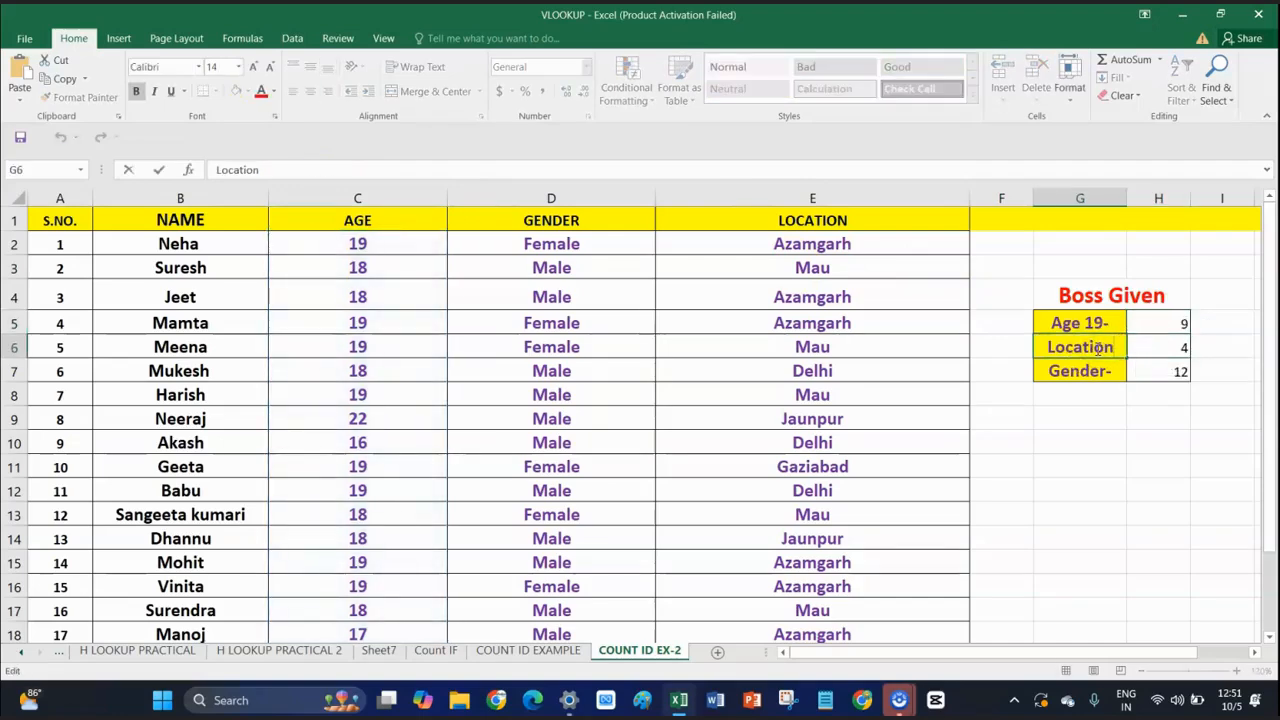
type("DE")
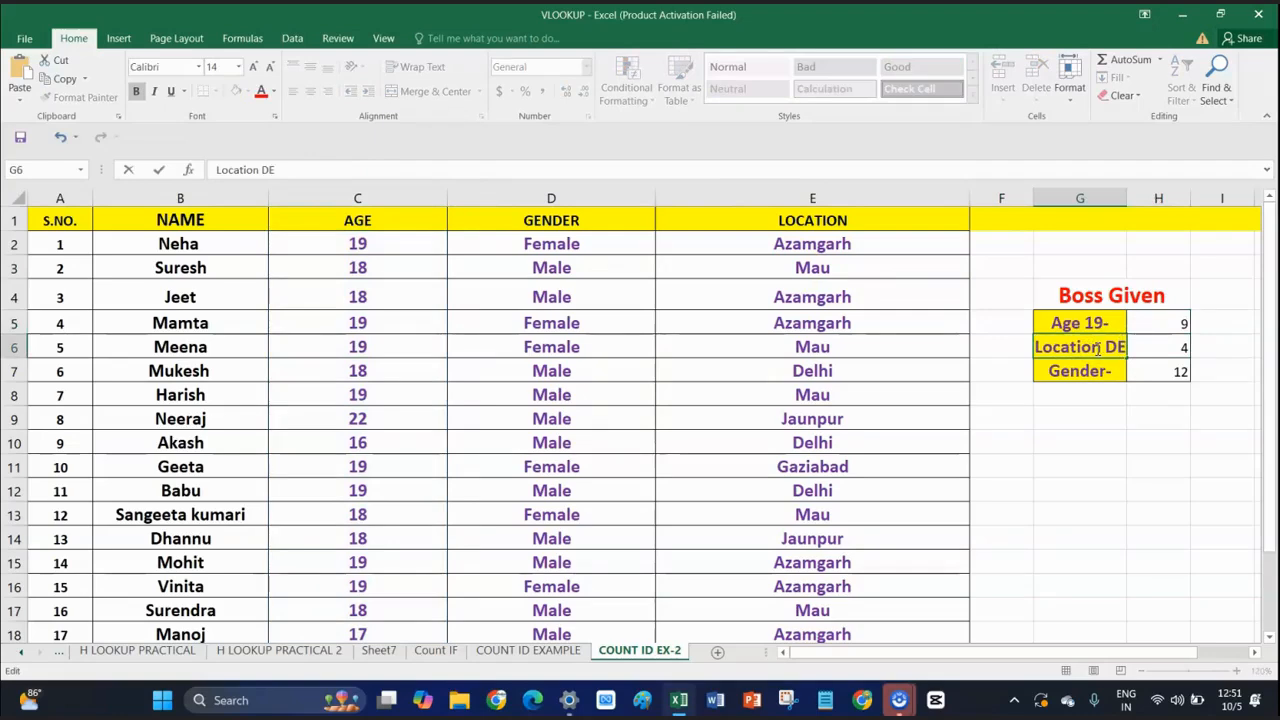
key("BackSpace")
key("BackSpace")
key("BackSpace")
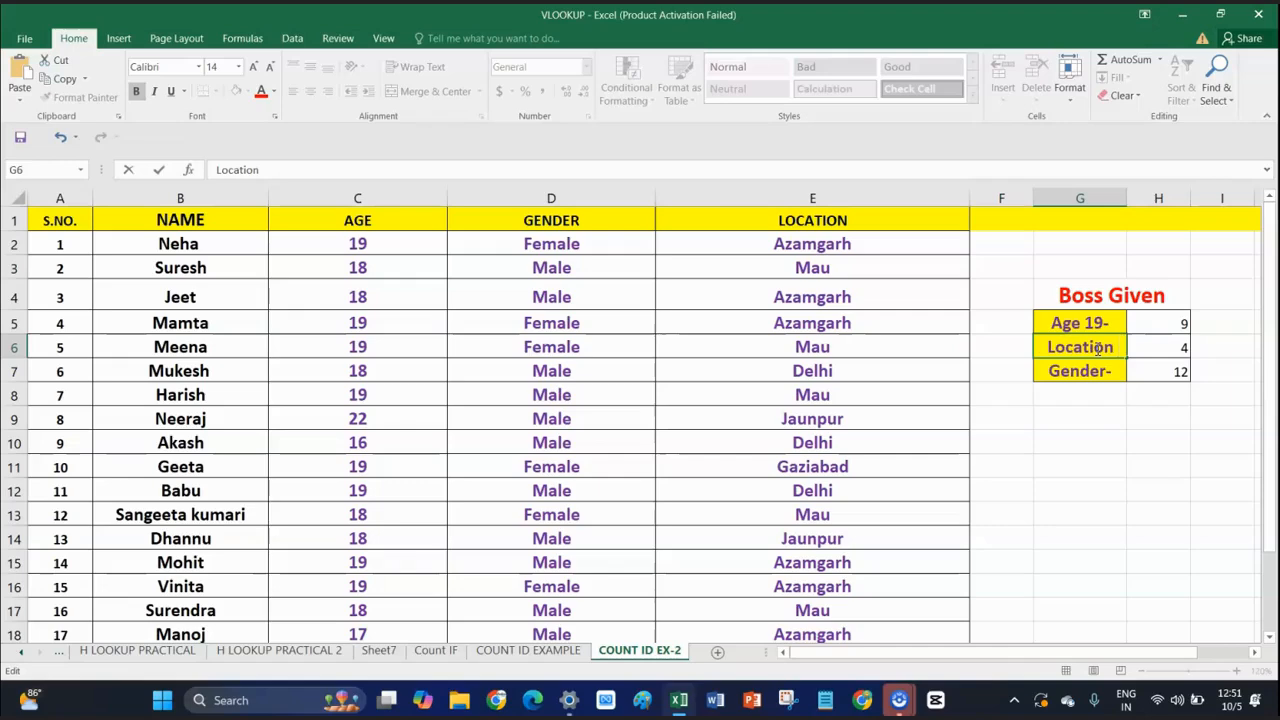
type("MAU")
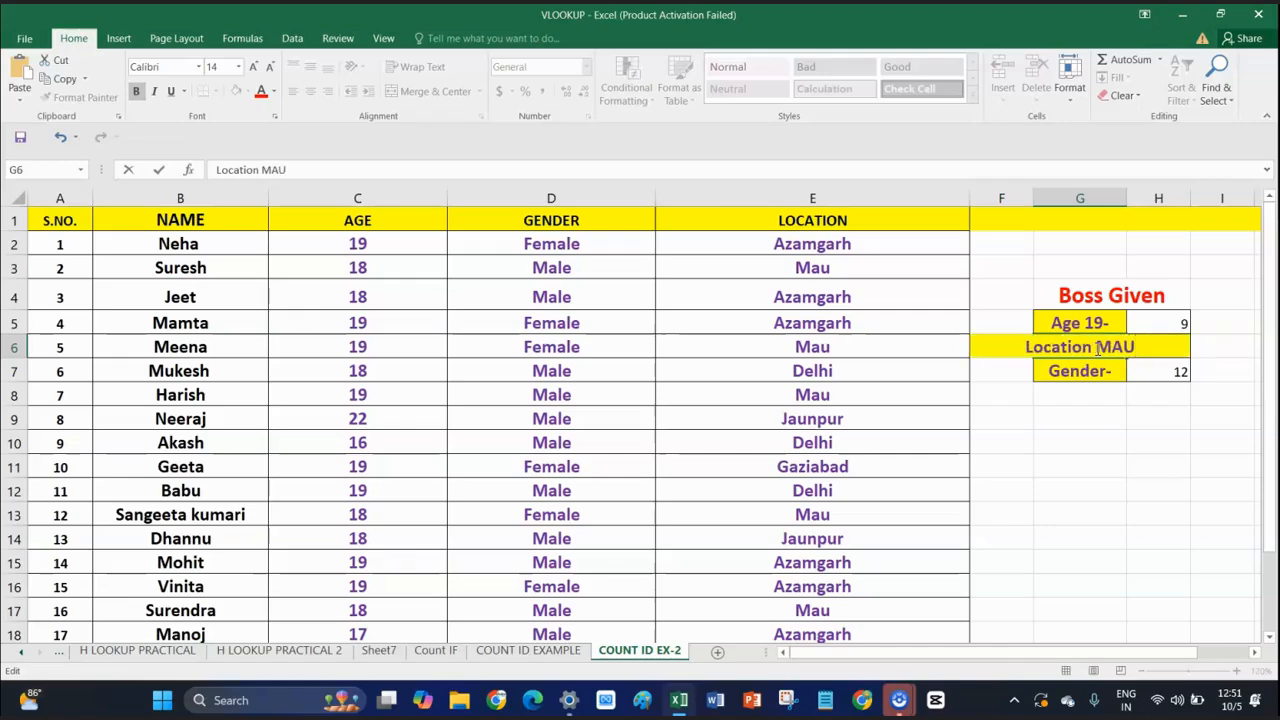
key("Return")
Step: Narrow column F slightly and wrap the text of the location label in cell G6
left_click(1097, 347)
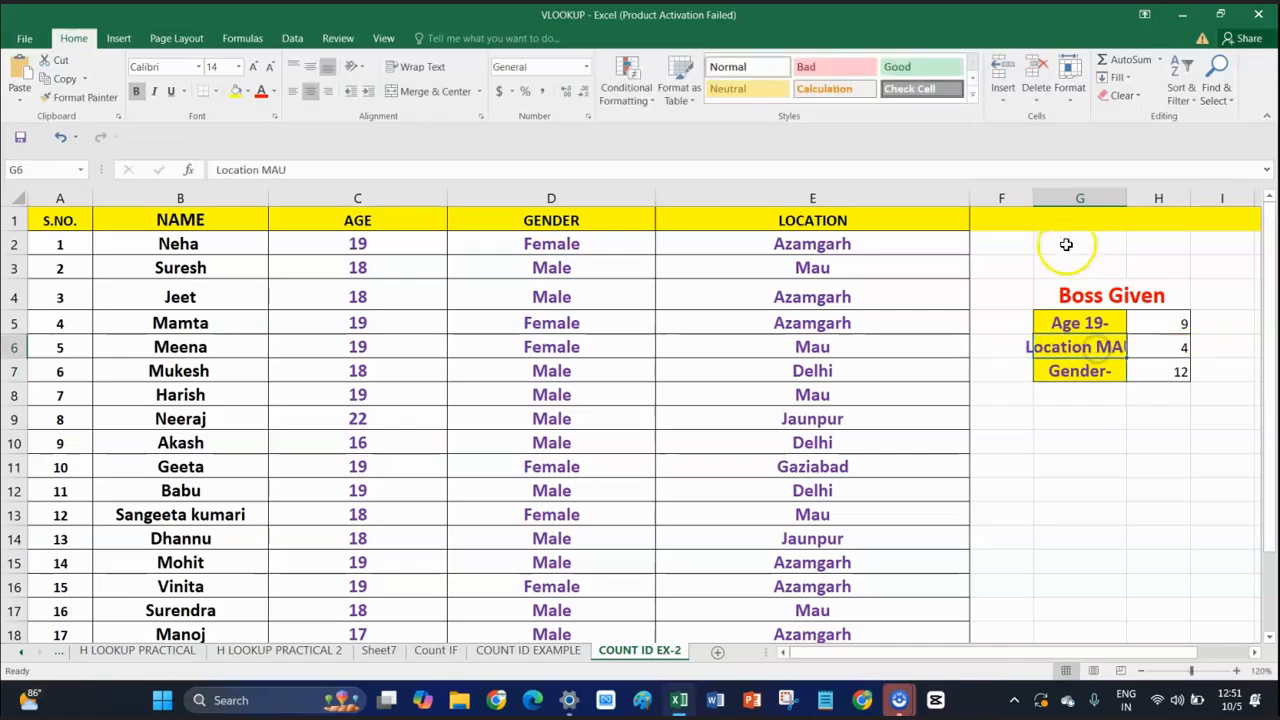
left_click_drag(1033, 200, 1011, 210)
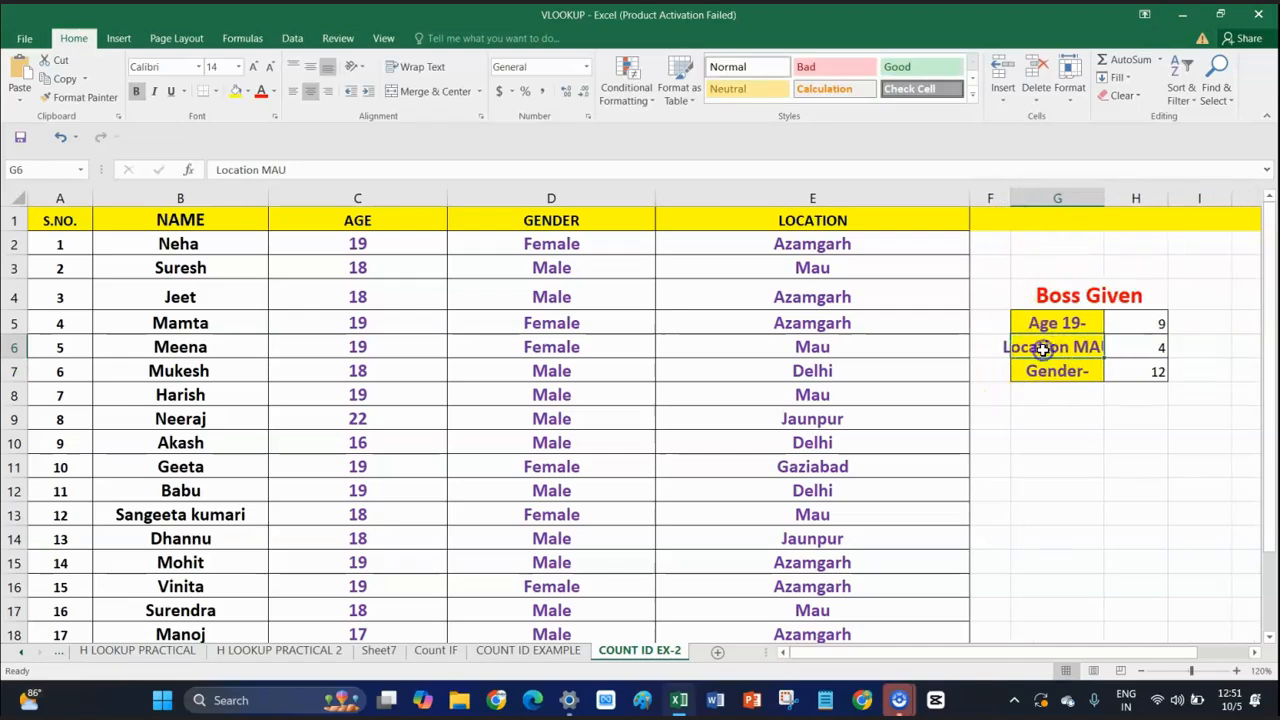
left_click(418, 67)
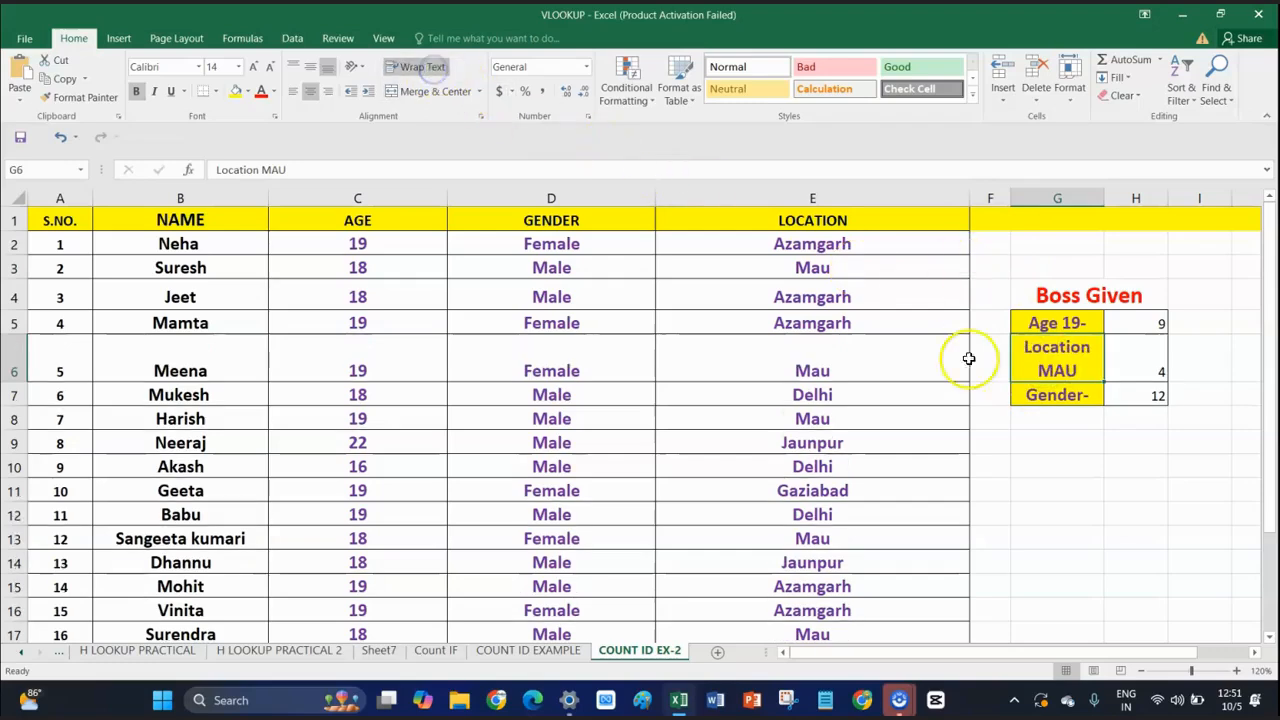
Step: Set the criterion of the location-count formula in cell H6 to "MAU"
double_click(1137, 365)
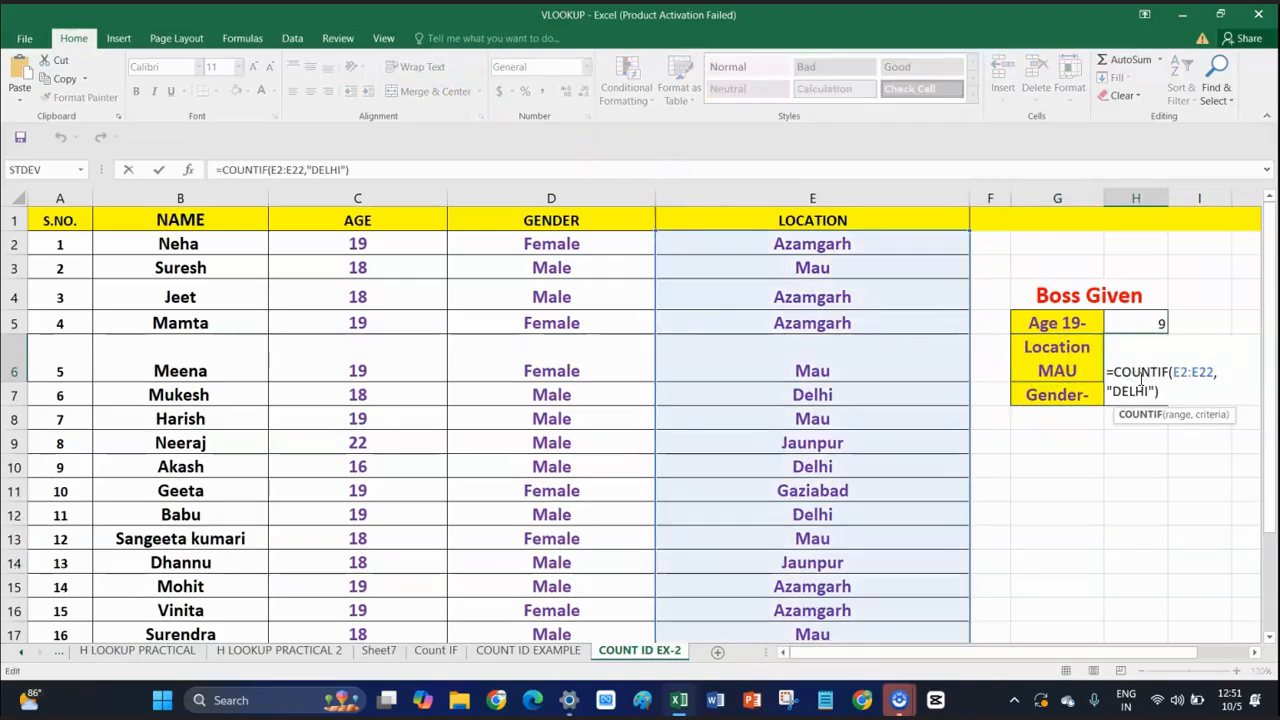
left_click(1149, 393)
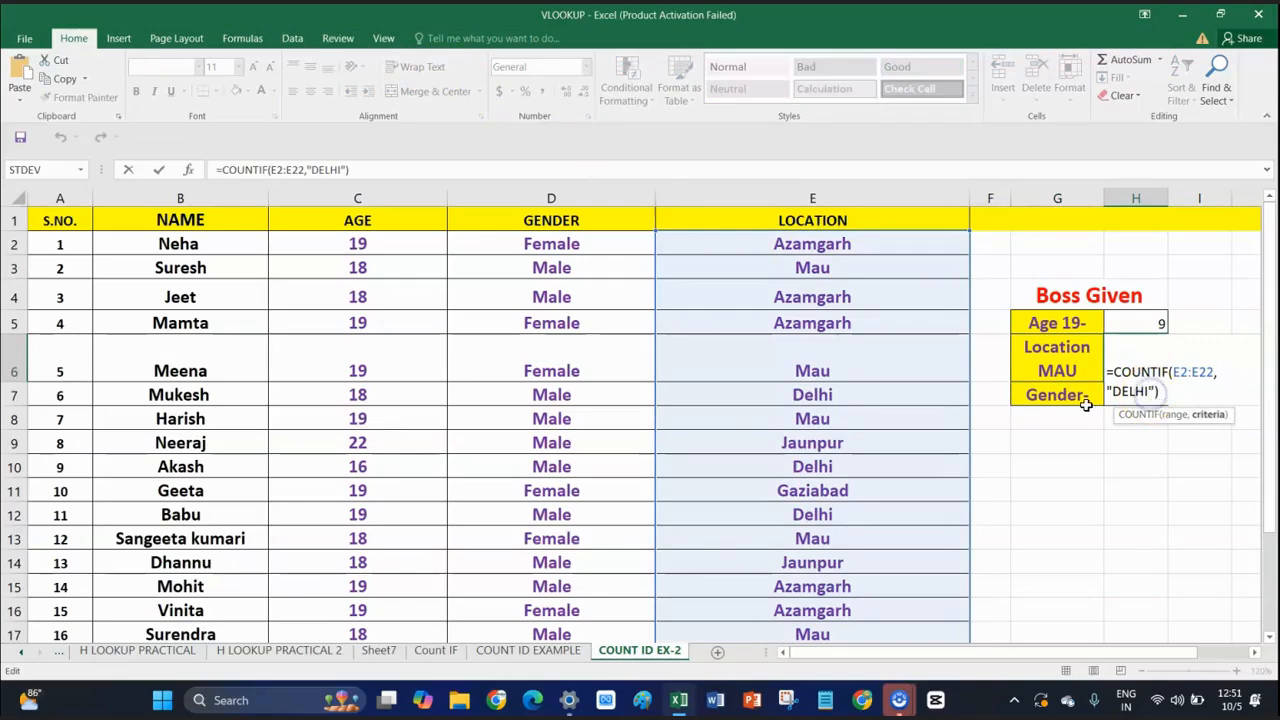
key("BackSpace")
key("BackSpace")
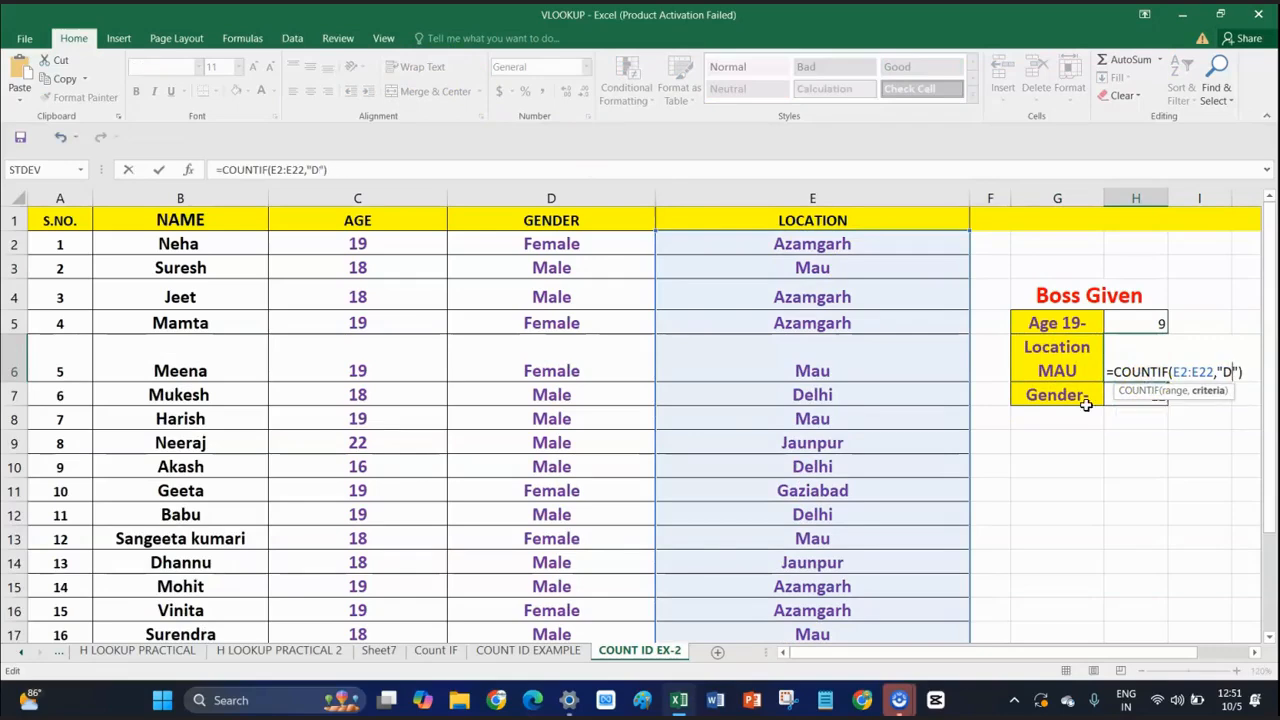
type("MAU")
key("Return")
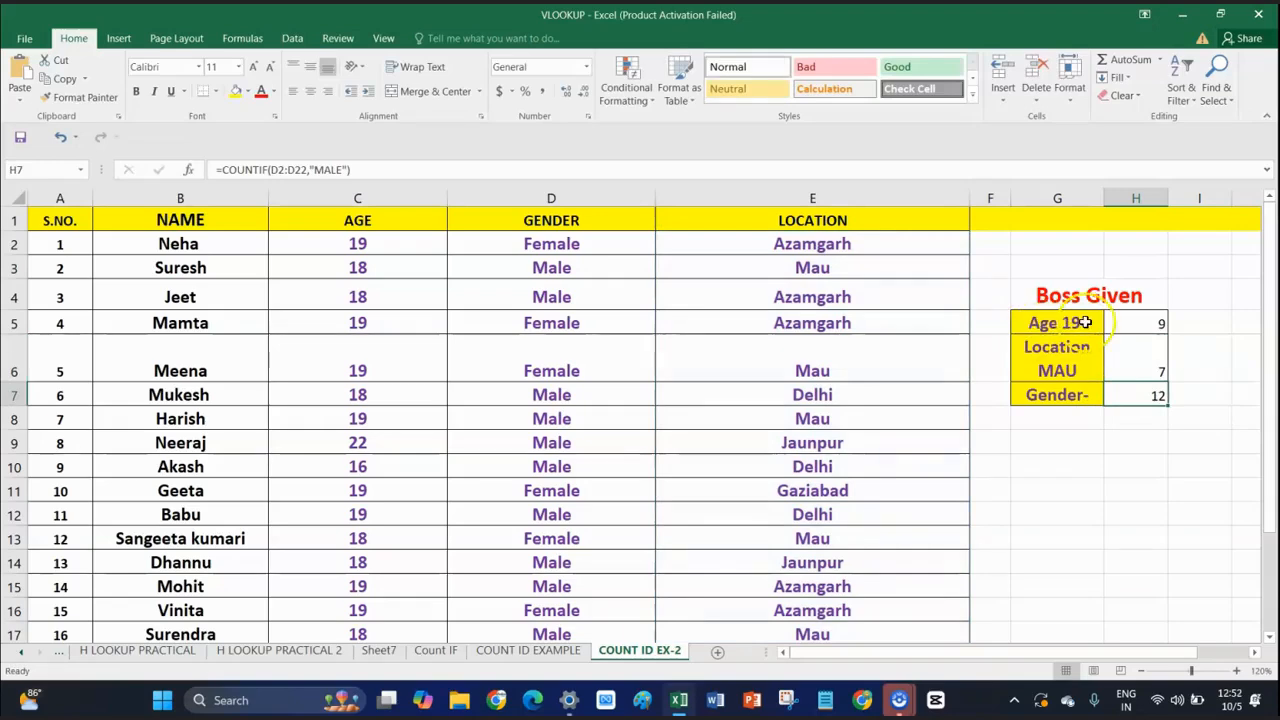
Step: Change the Gender label in cell G7 to "Gender-FEMALE" and wrap its text within the cell
double_click(1063, 394)
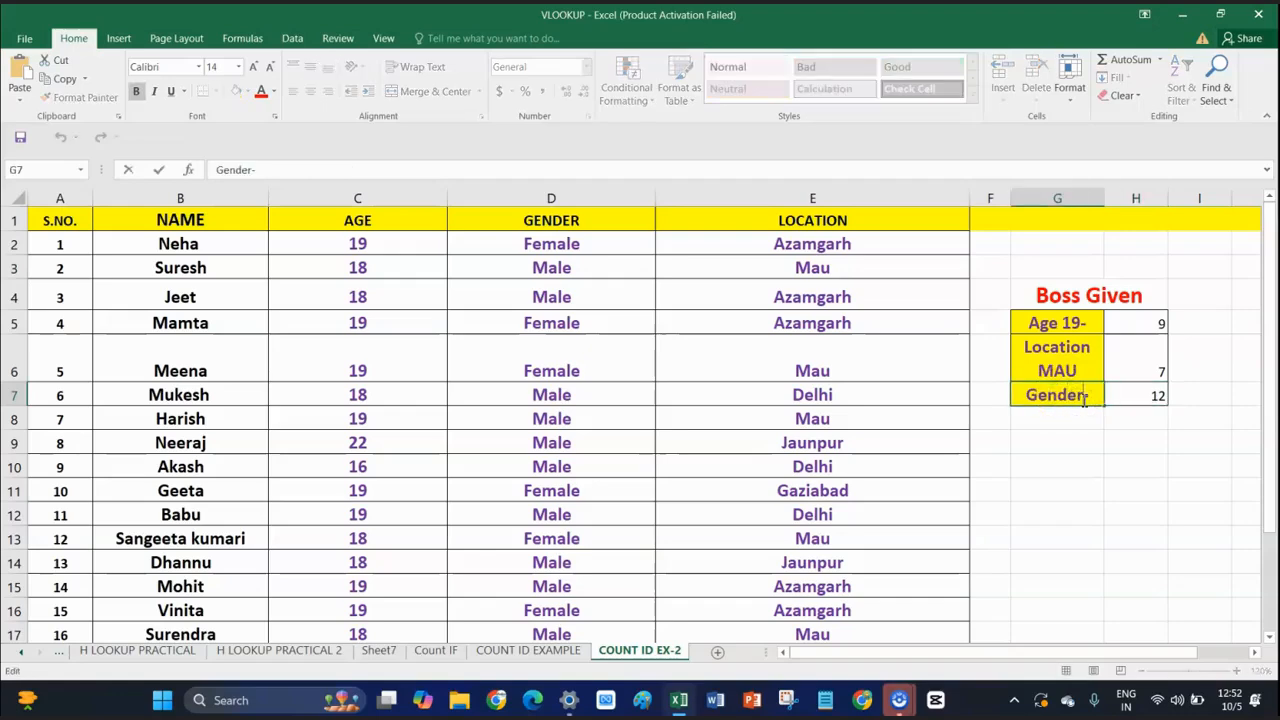
type("FE")
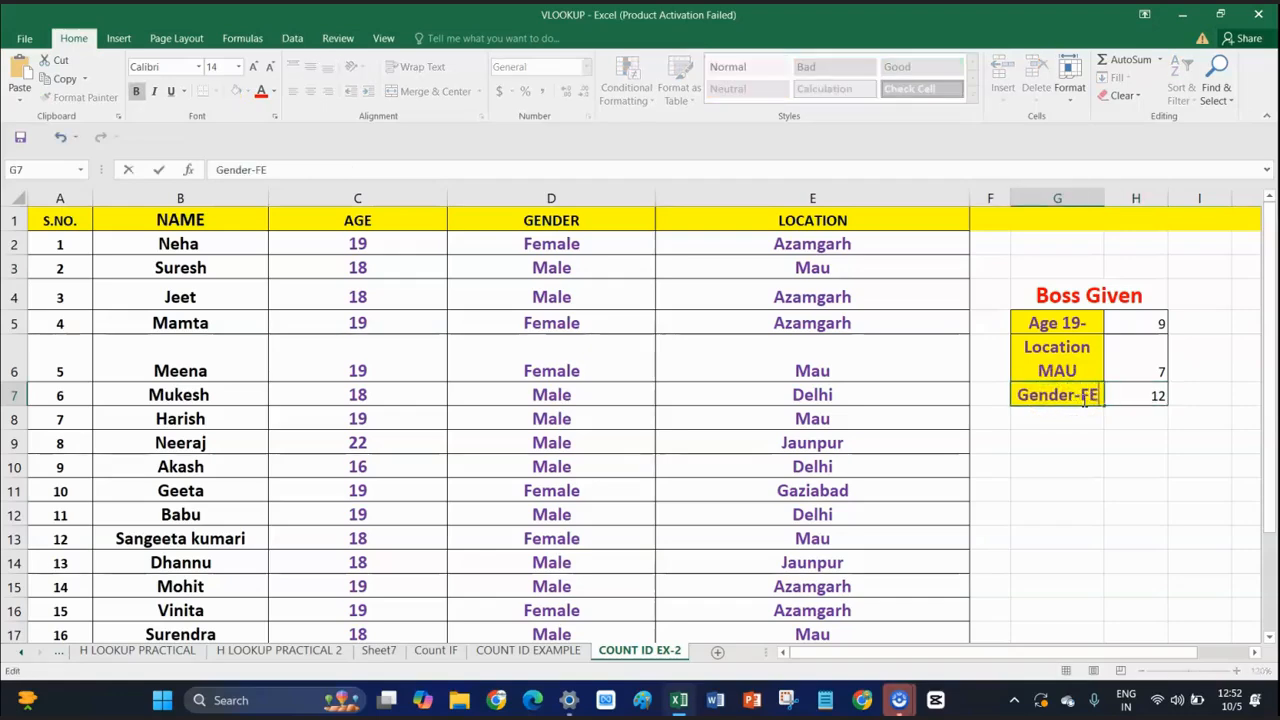
type("MALE")
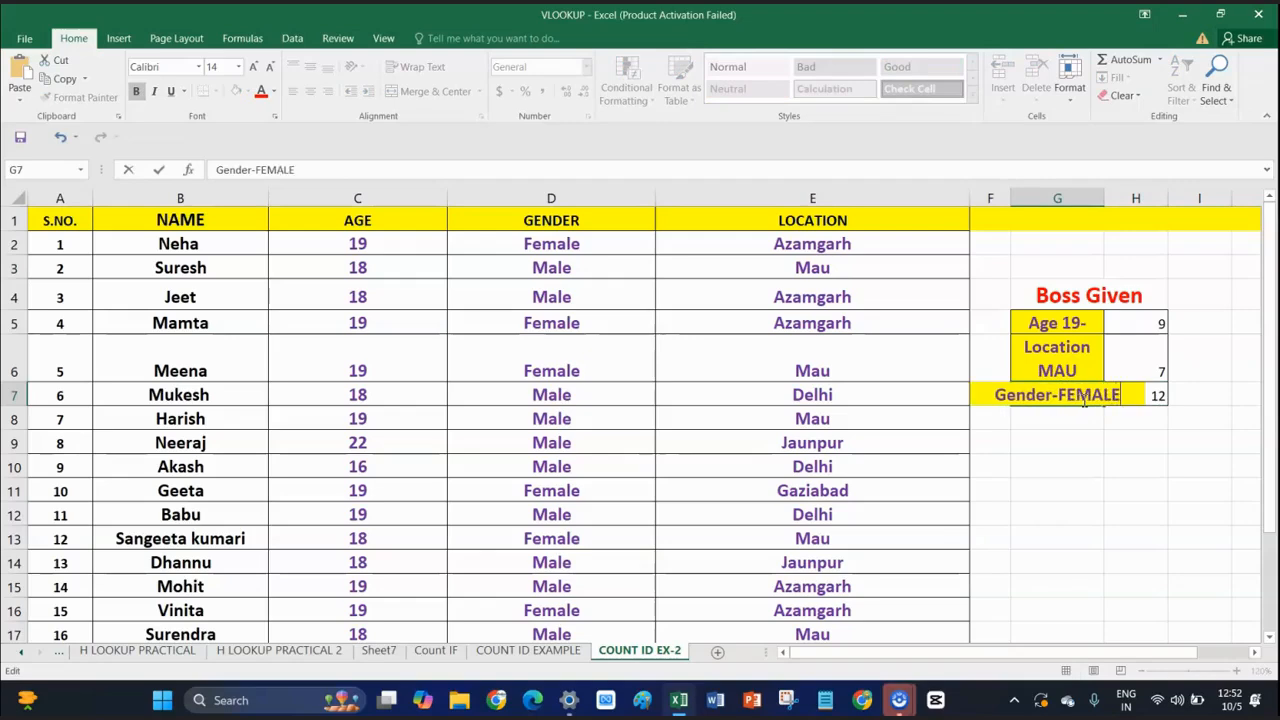
left_click(1125, 368)
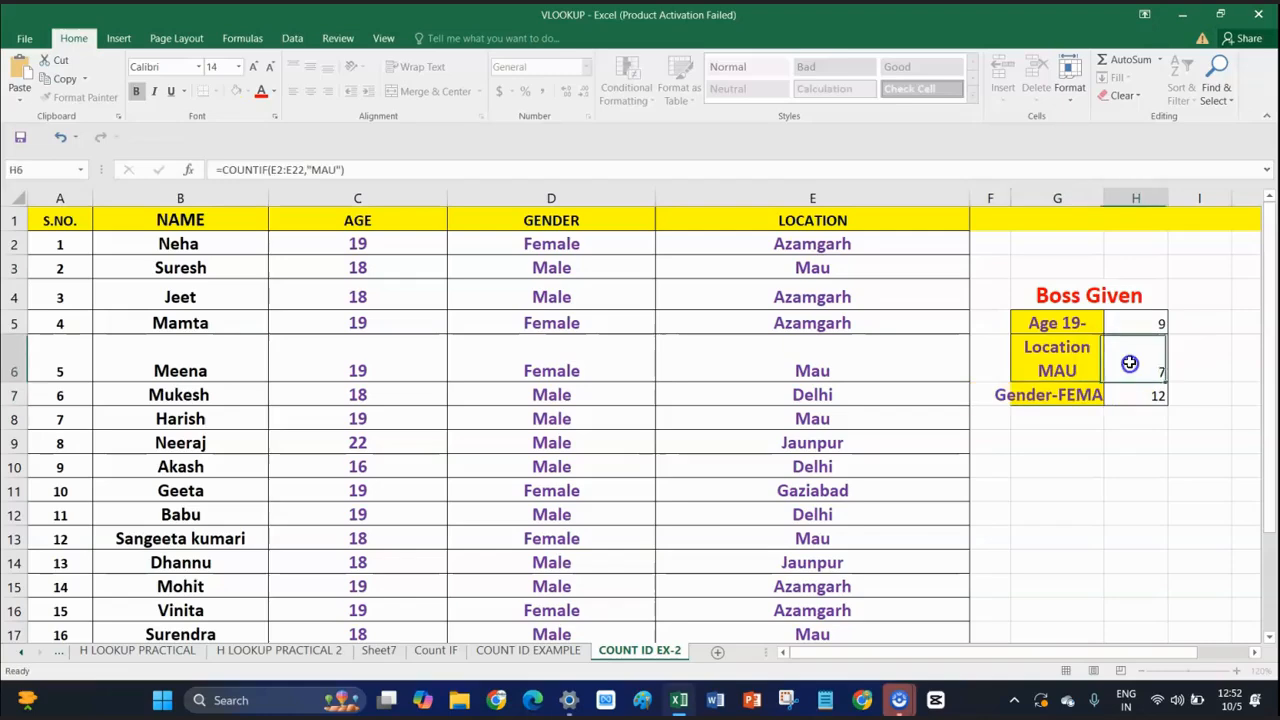
left_click(1081, 399)
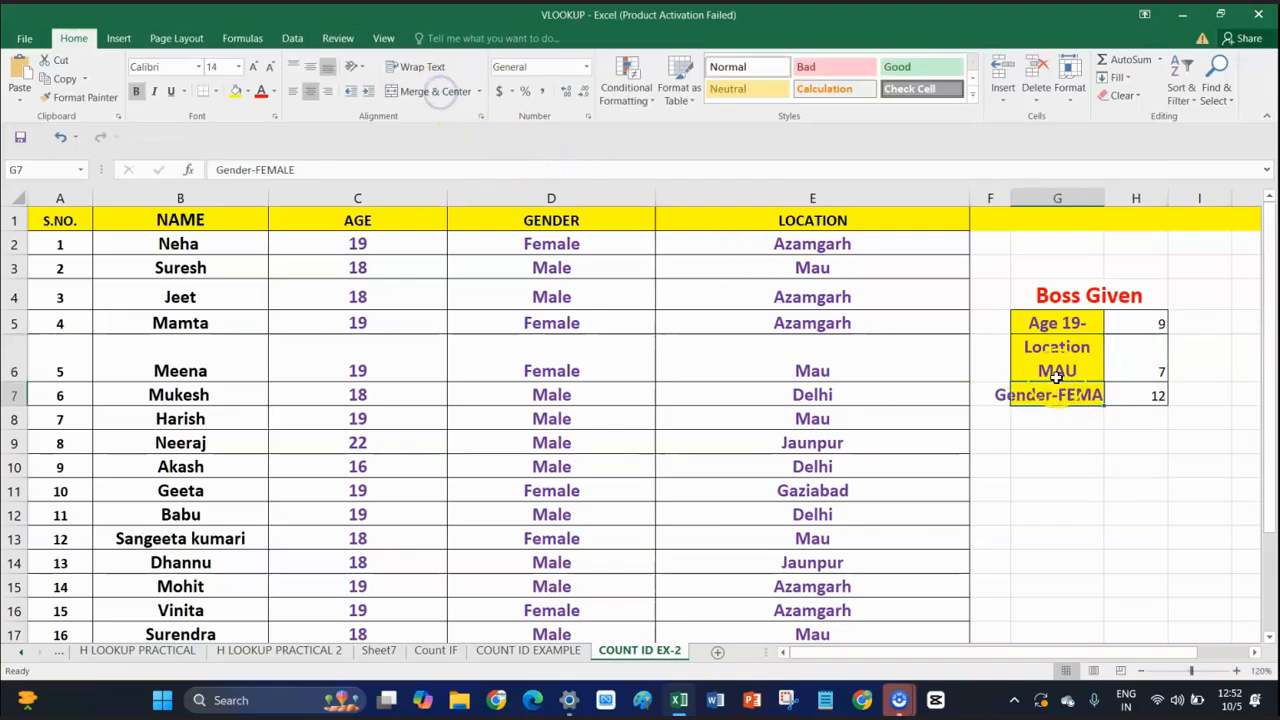
left_click(415, 66)
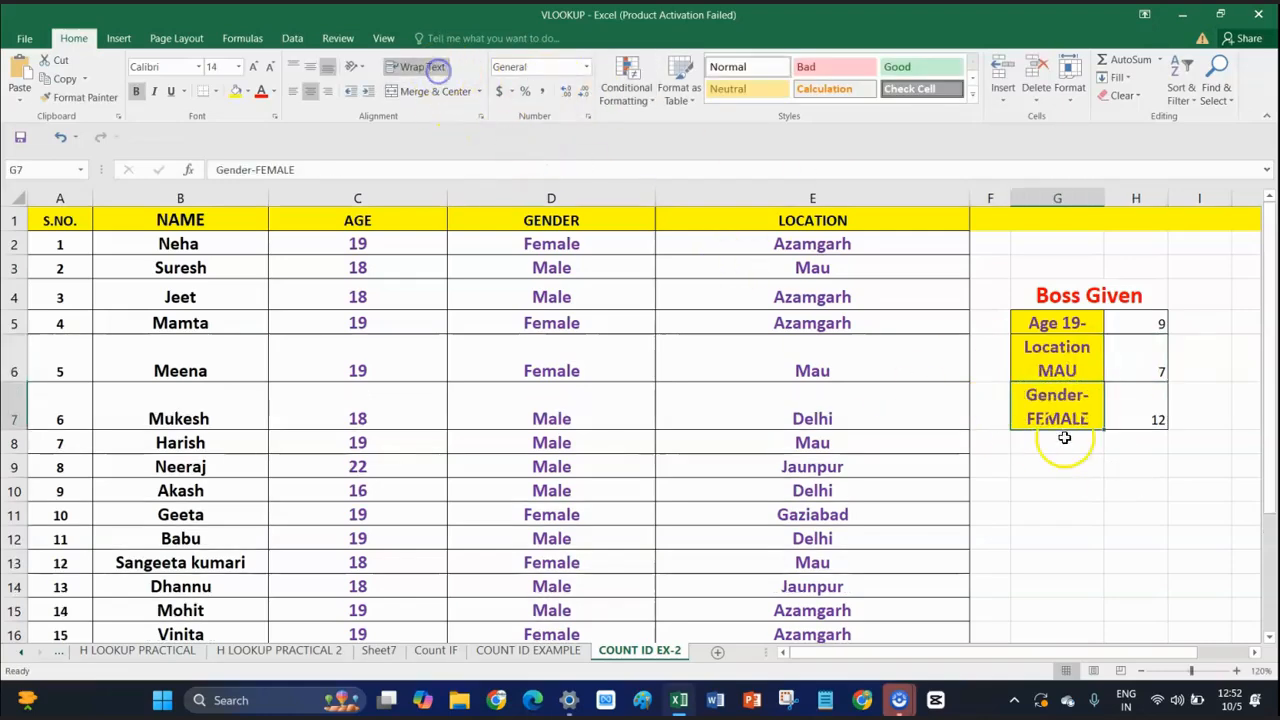
Step: Set the criterion of the gender-count formula in cell H7 to "FEMALE" and reselect the cell
double_click(1128, 414)
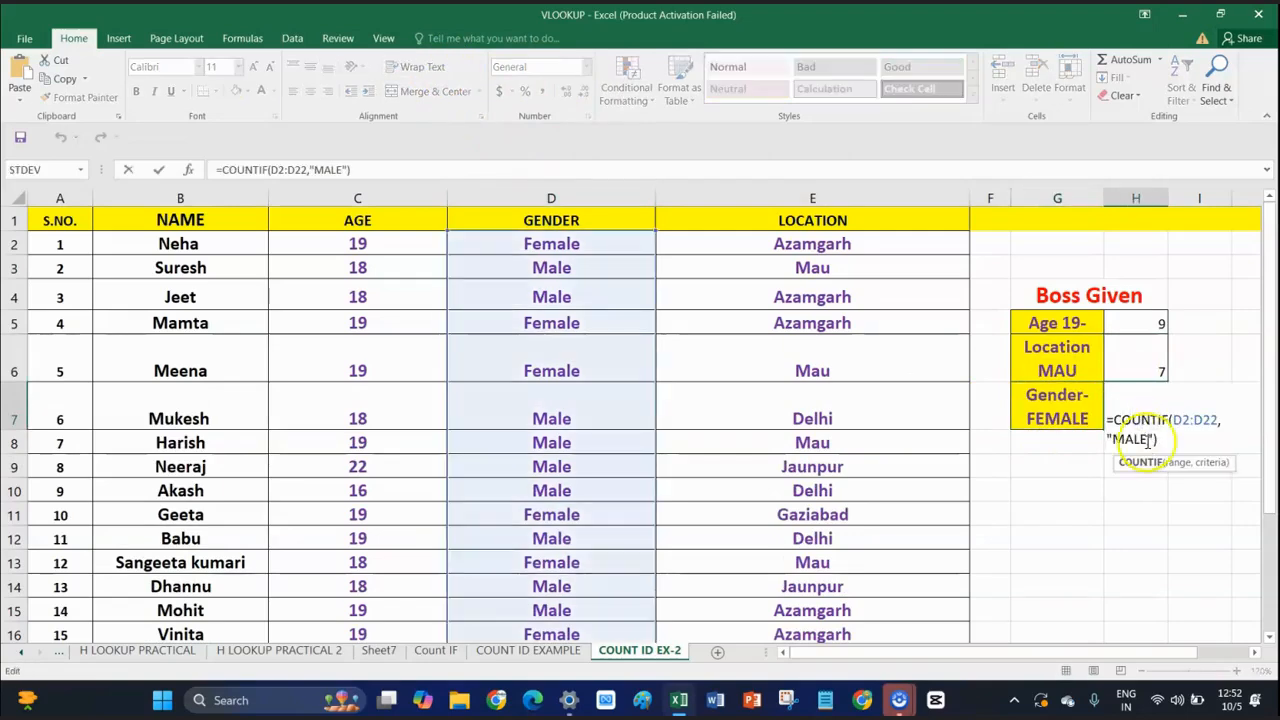
left_click(1116, 438)
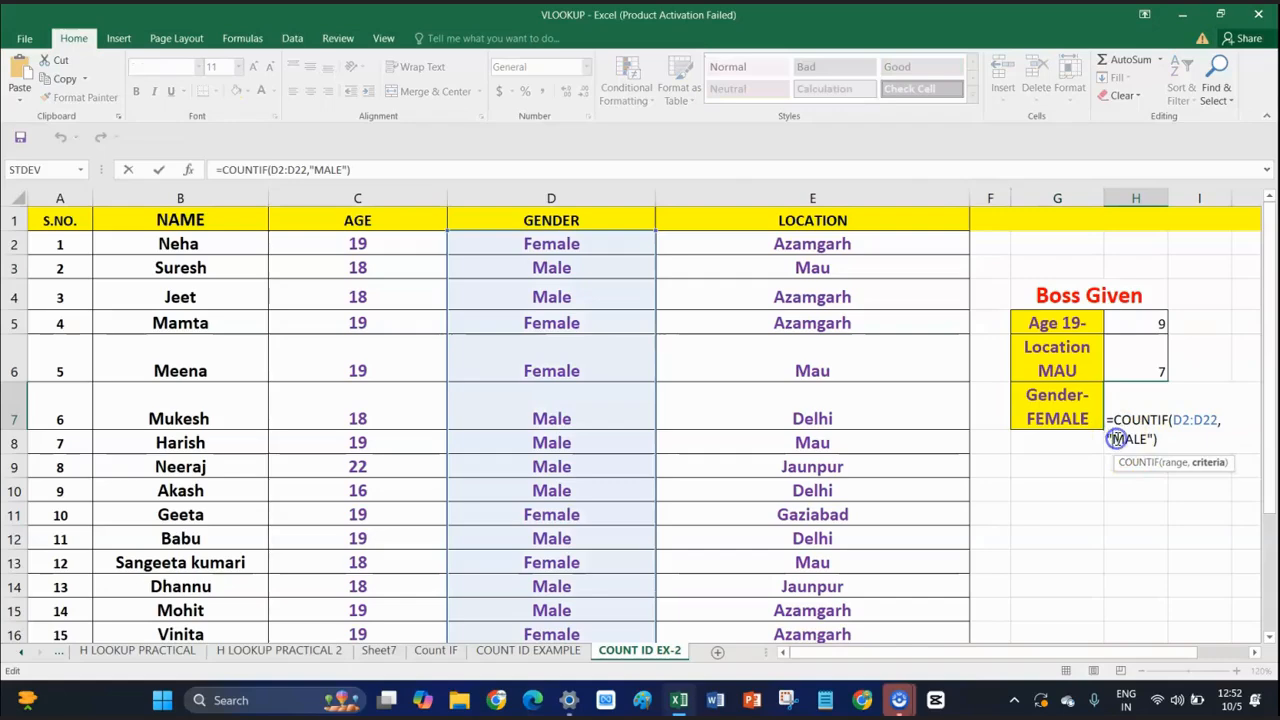
type("FE")
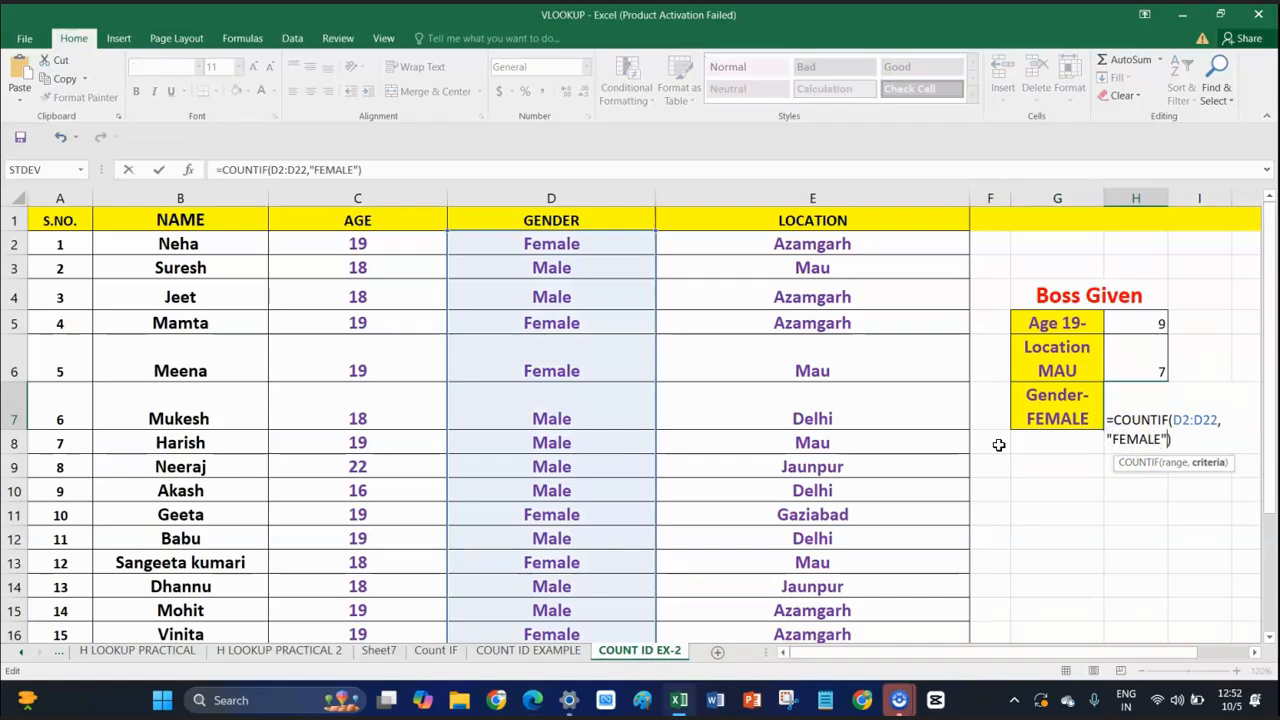
key("Return")
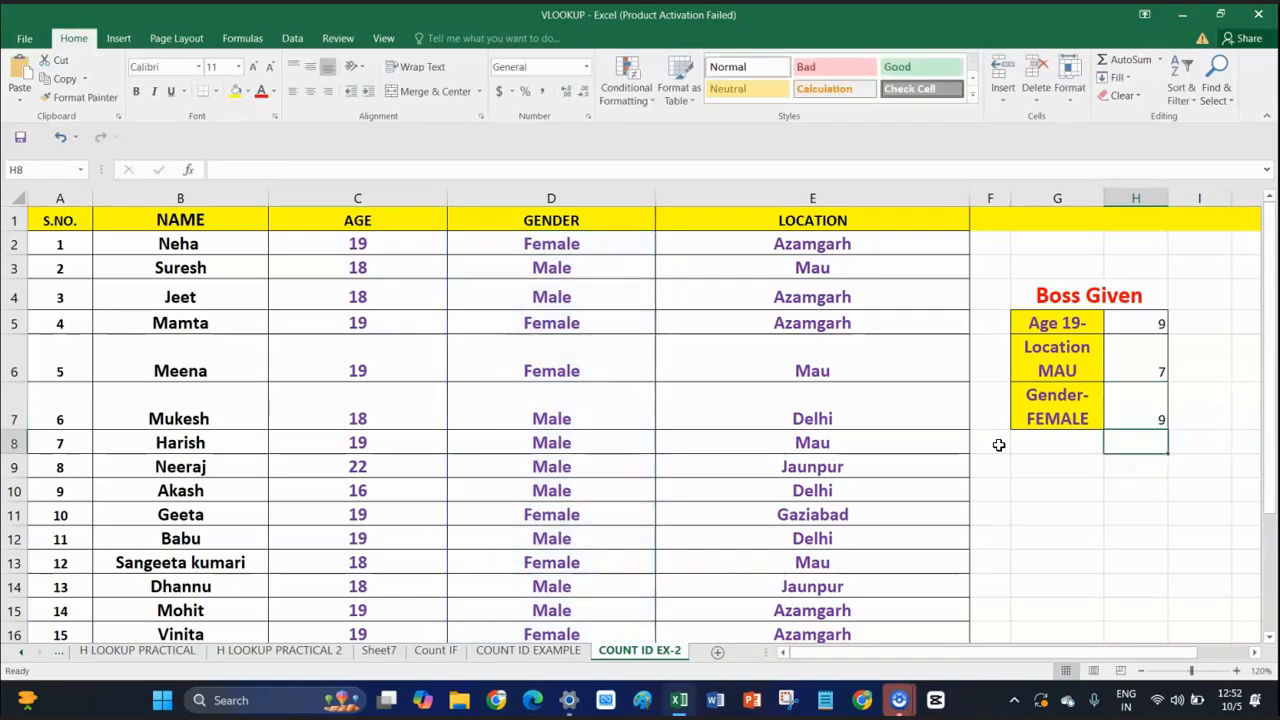
left_click(1133, 407)
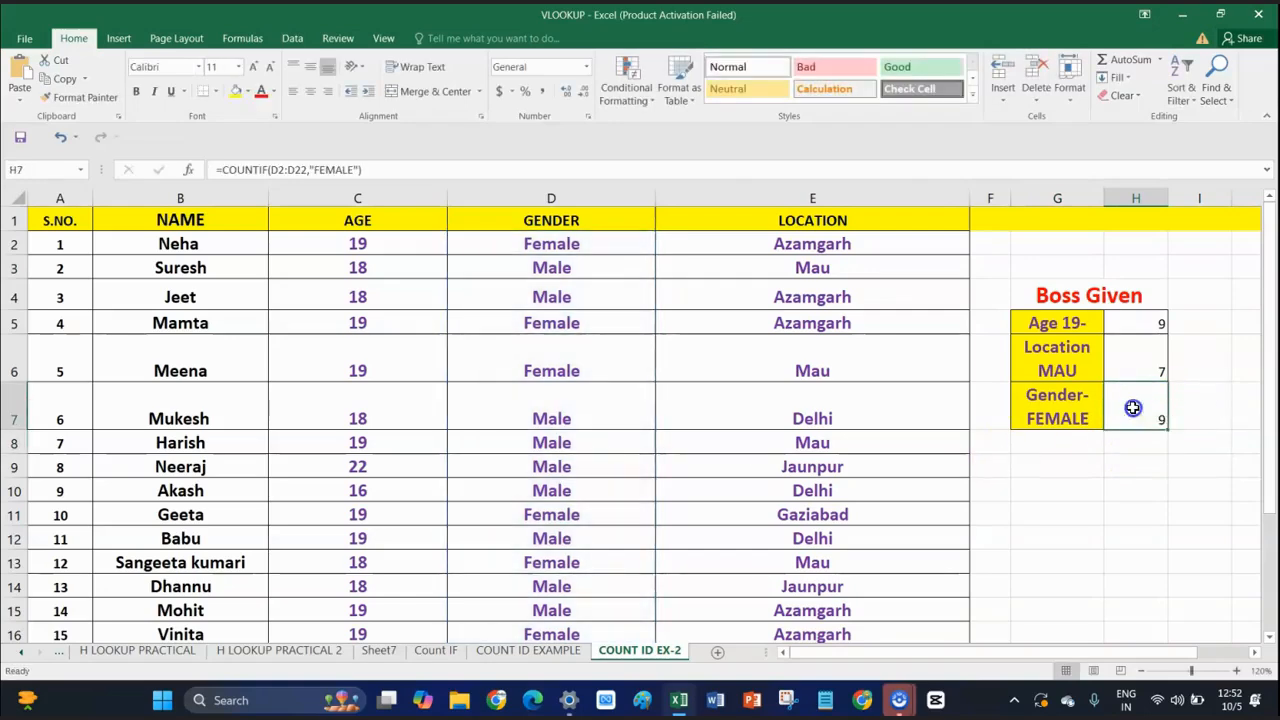